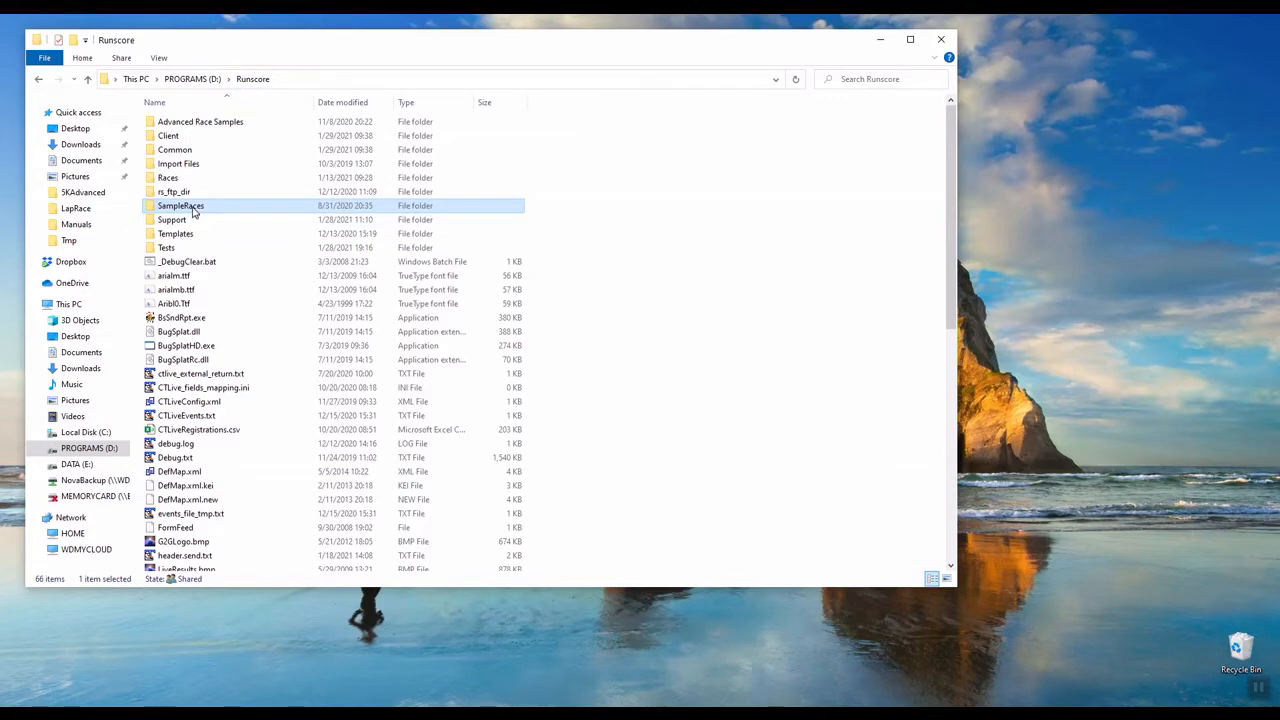
Open the 5KAdvanced folder under SampleRaces, Advanced Race Samples
double_click(194, 209)
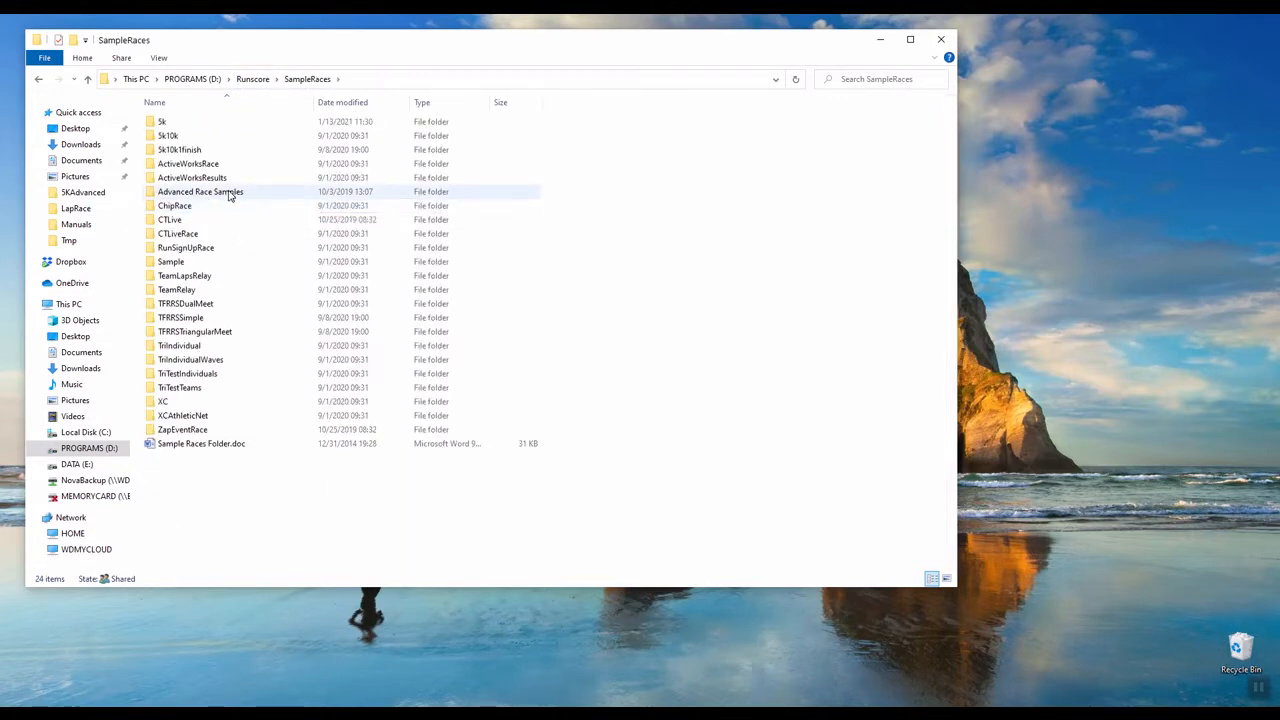
double_click(228, 196)
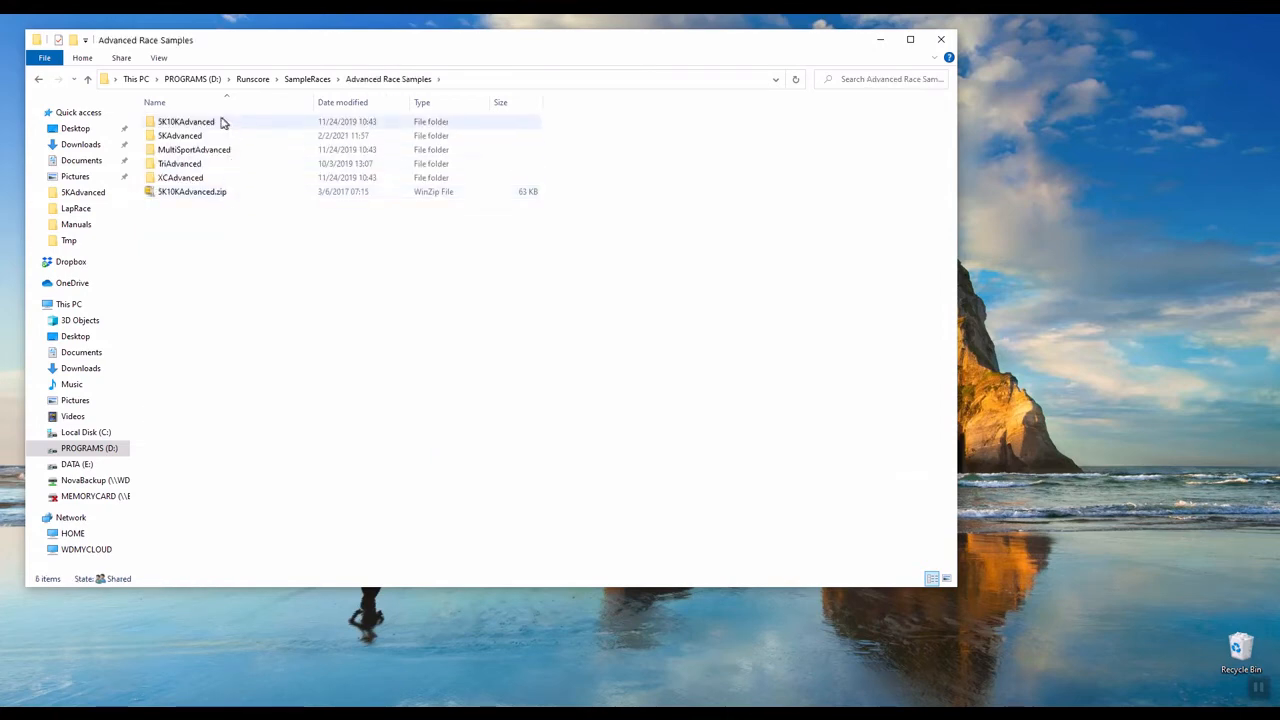
double_click(182, 136)
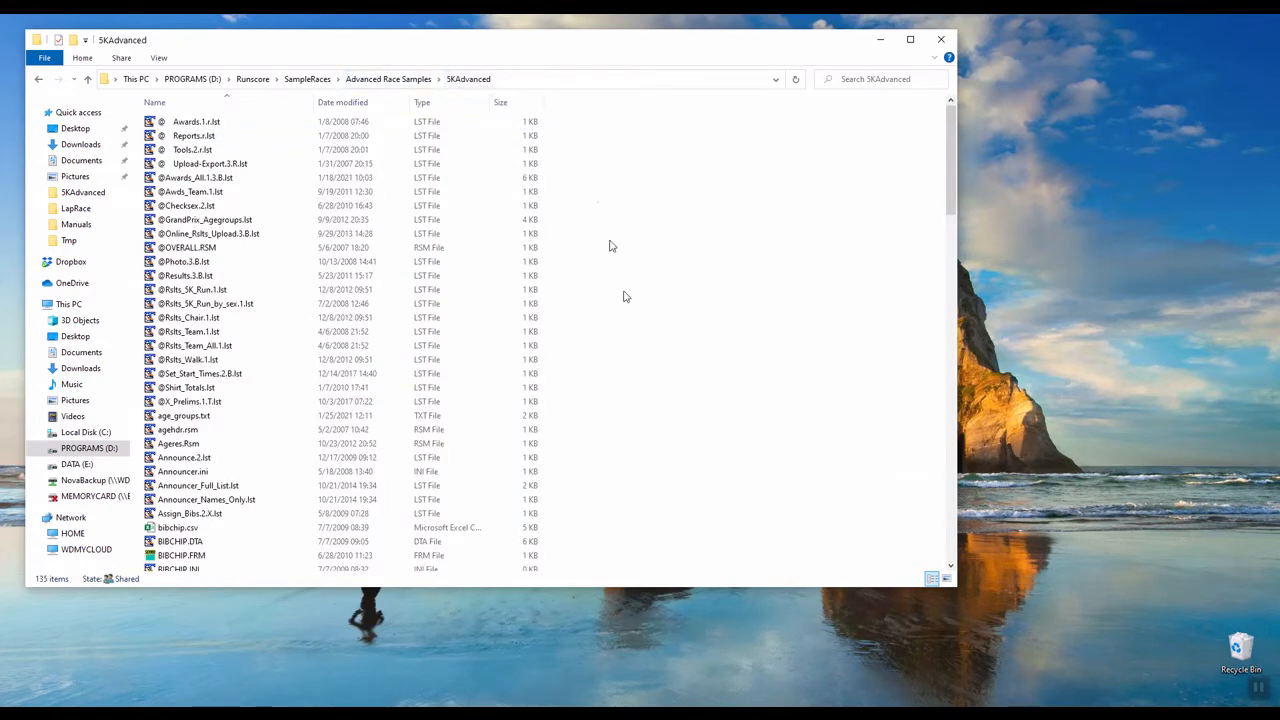
Open Entries.Frm with RunScore Server as the app always used for .Frm files, and exit RunScore
scroll(577, 376, down, 9)
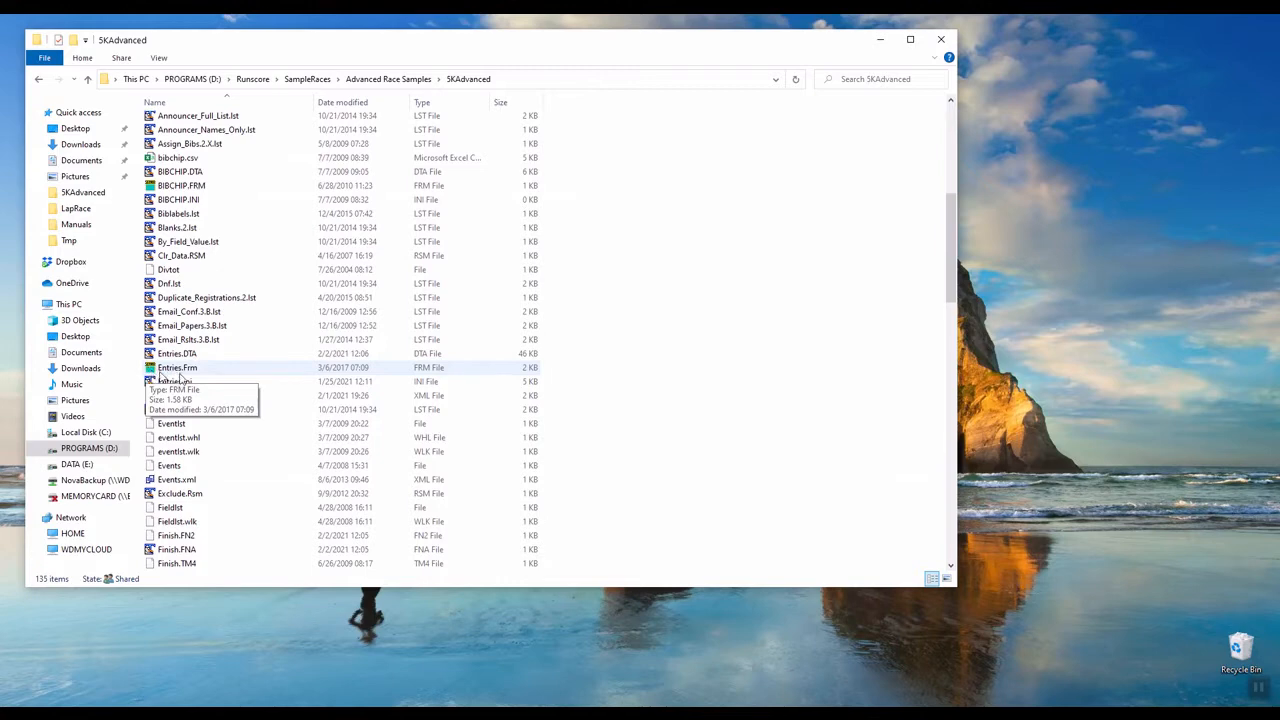
right_click(207, 371)
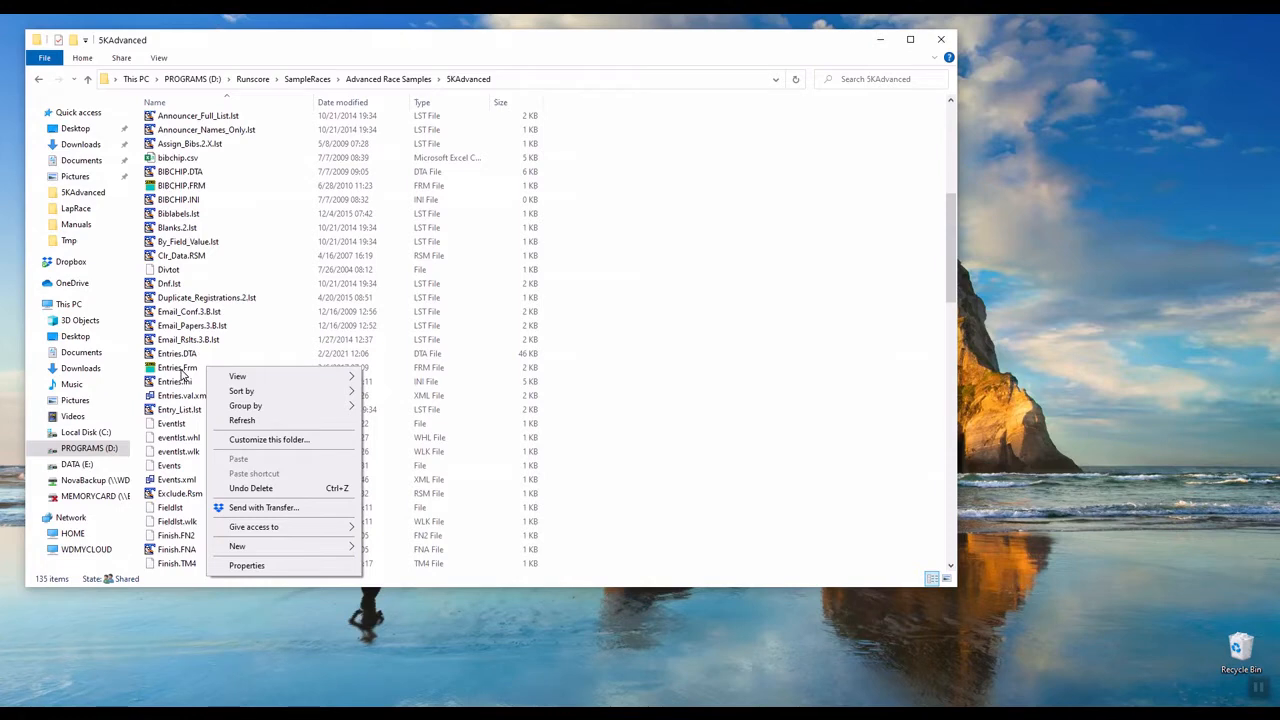
click(183, 372)
right_click(182, 370)
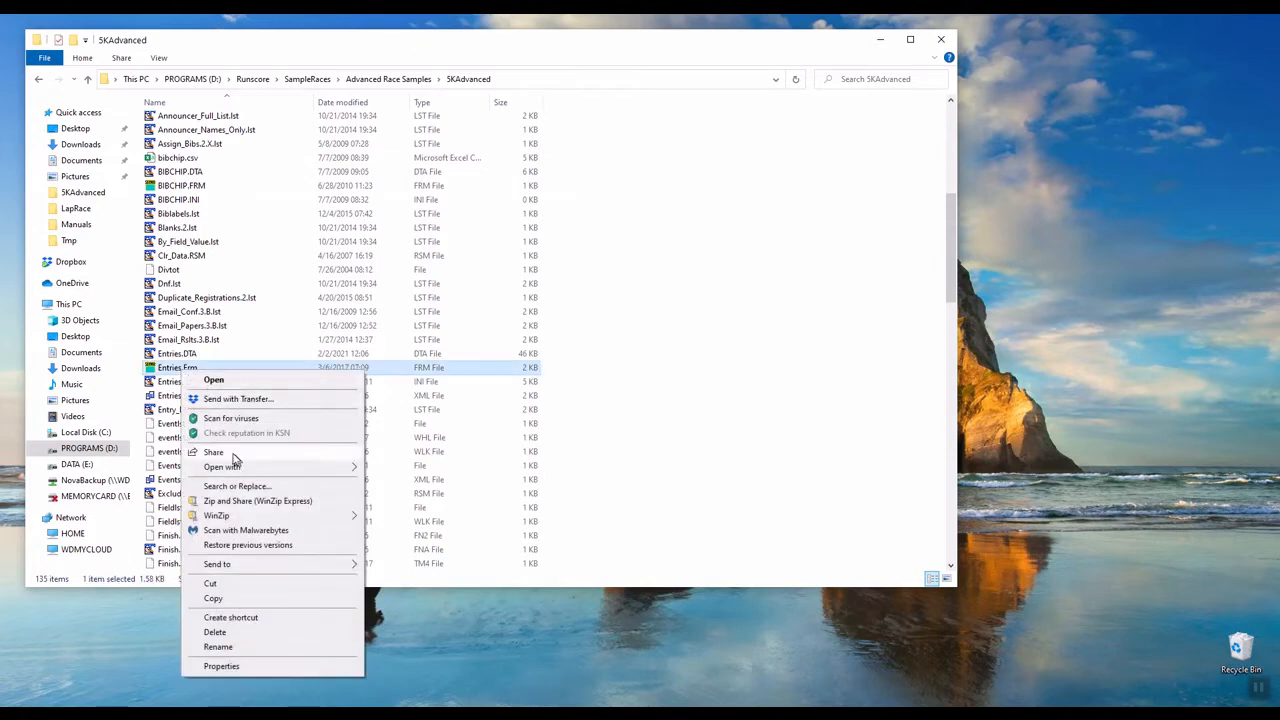
mouse_move(235, 465)
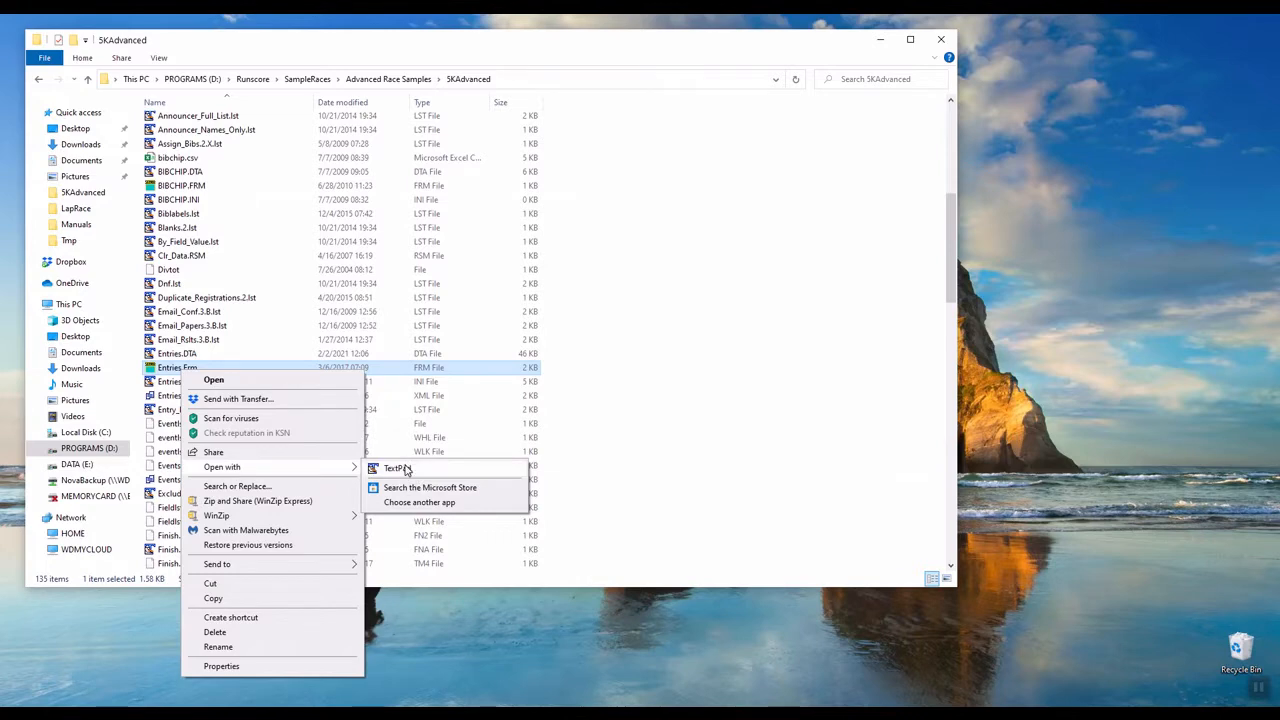
click(426, 506)
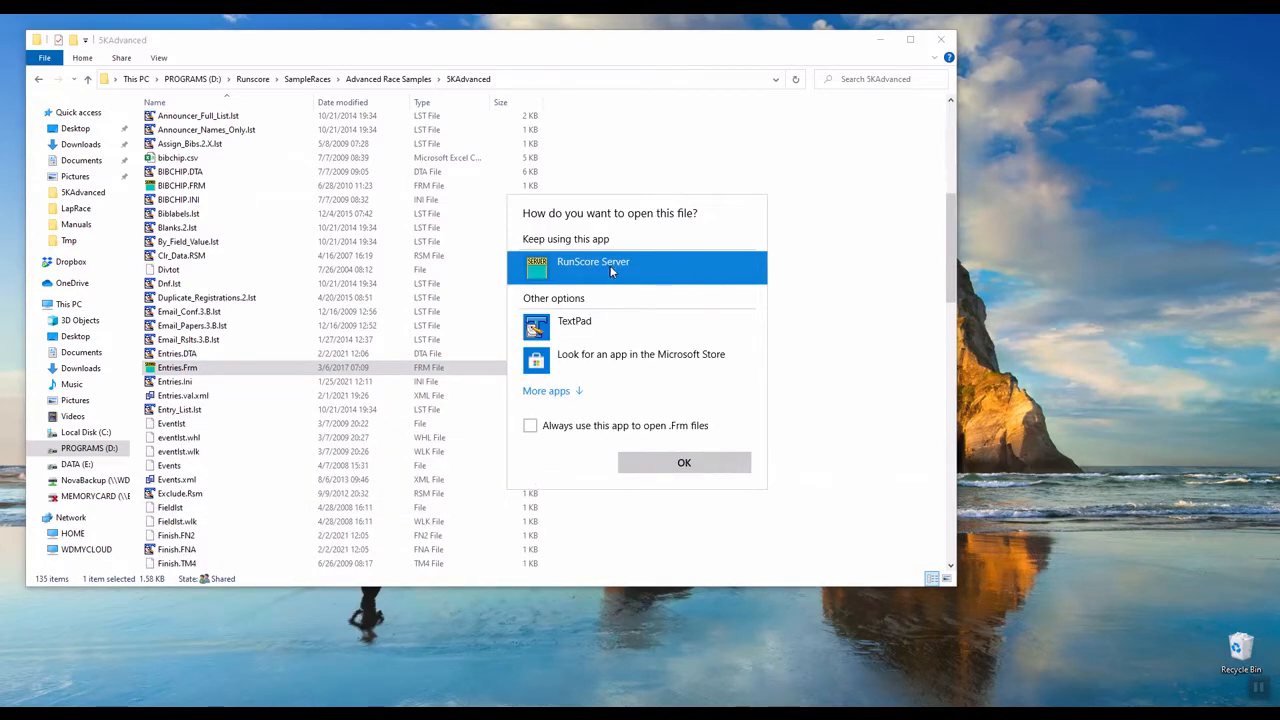
click(549, 390)
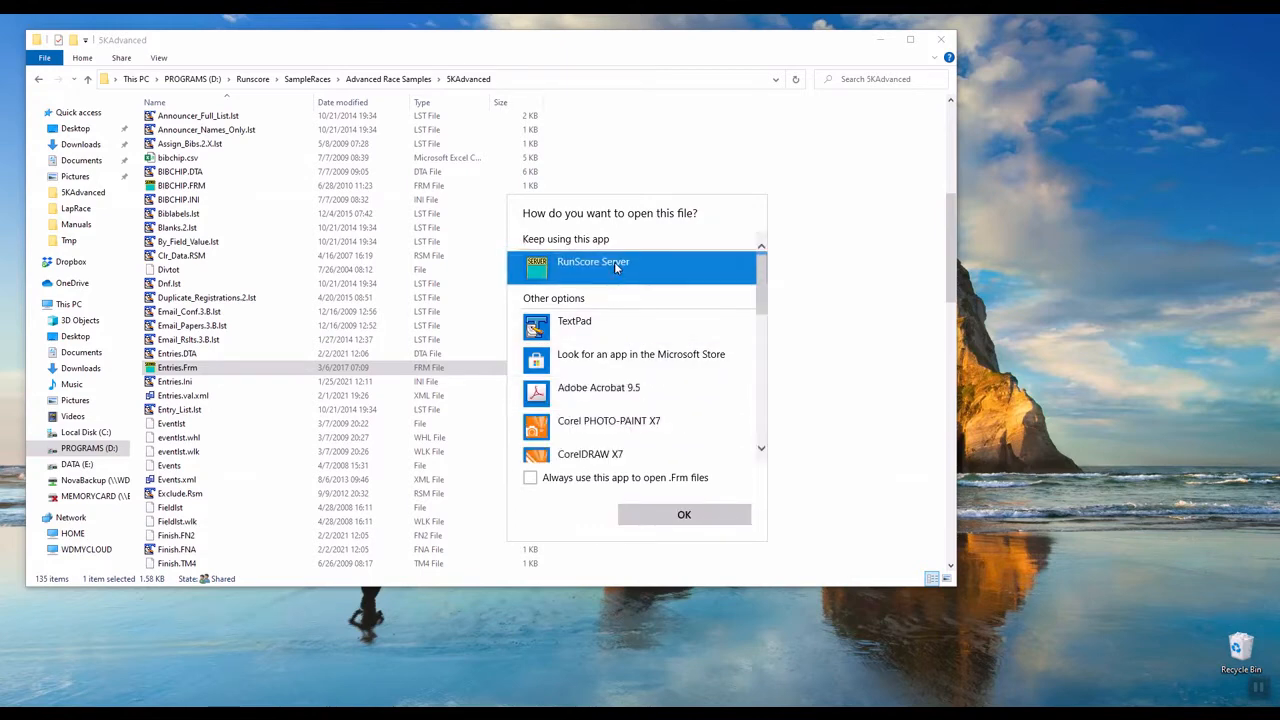
click(530, 478)
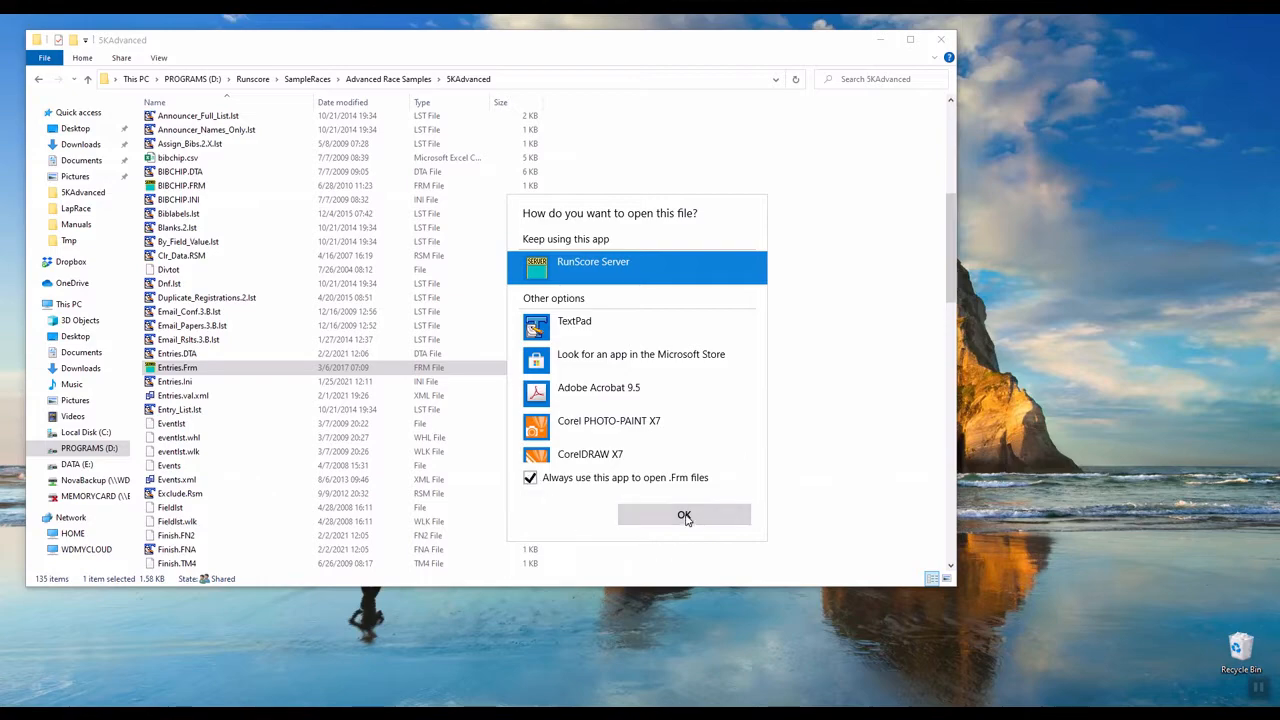
click(685, 515)
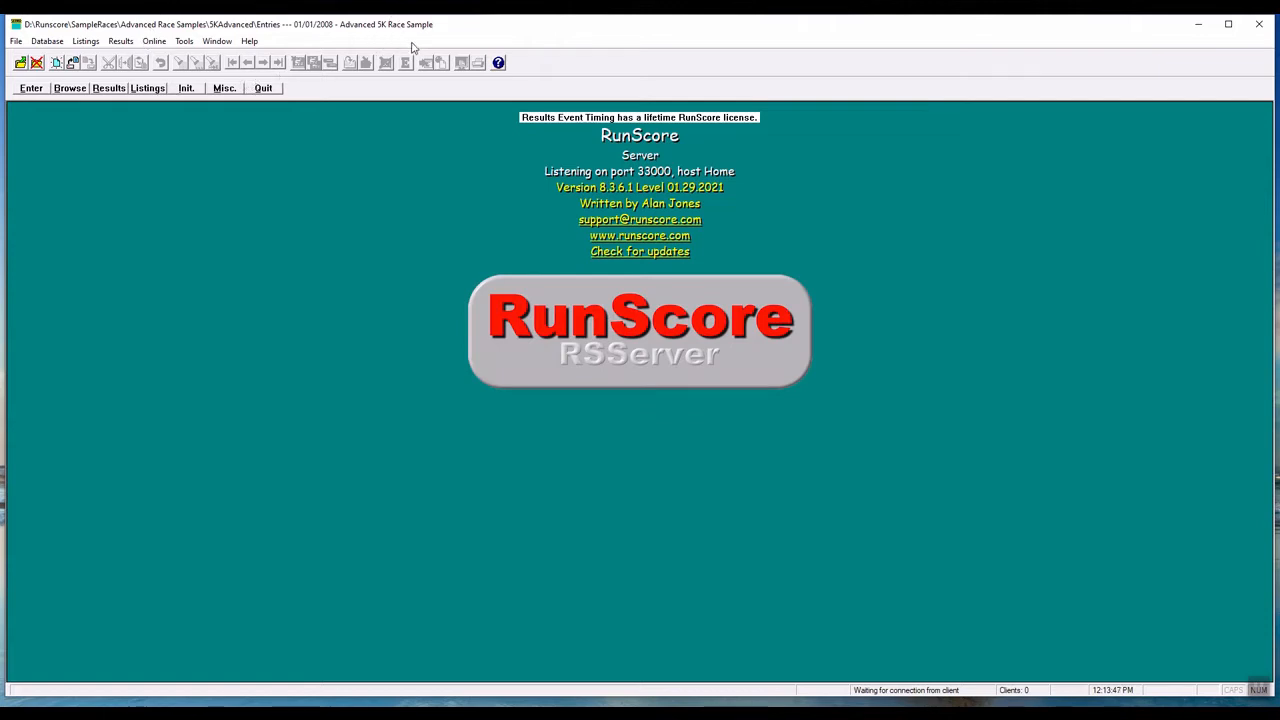
click(1260, 27)
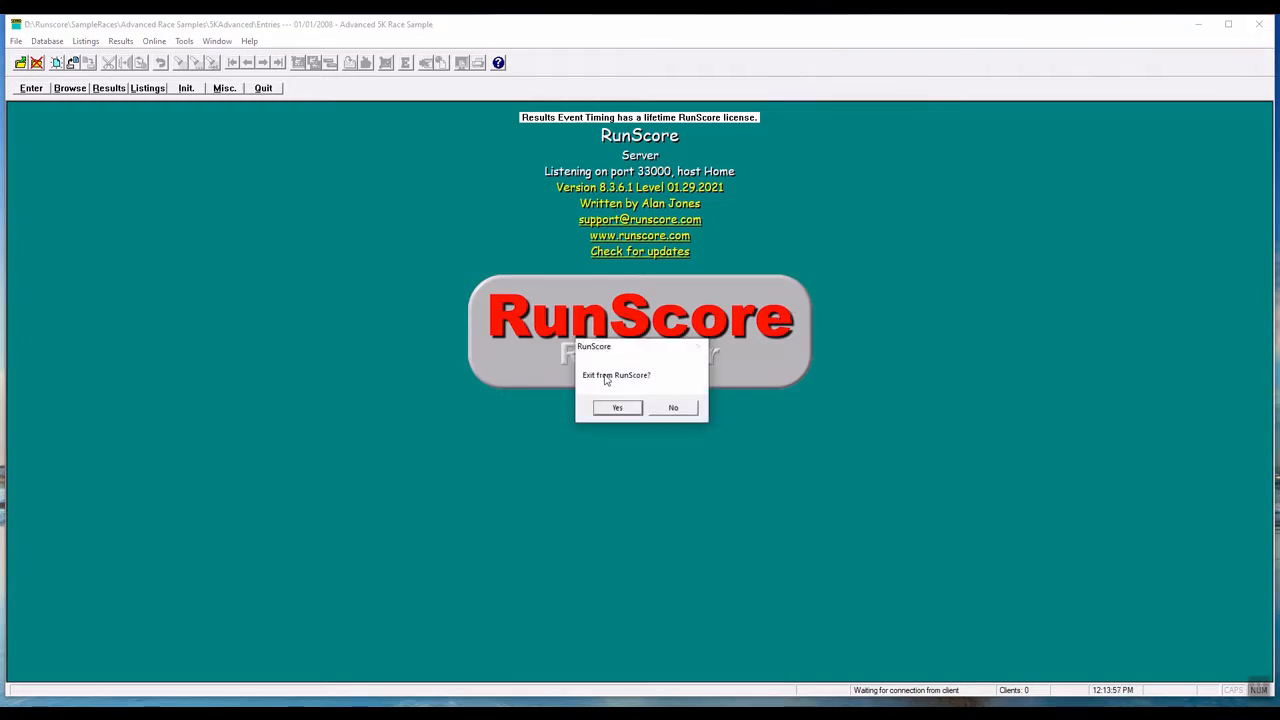
click(620, 408)
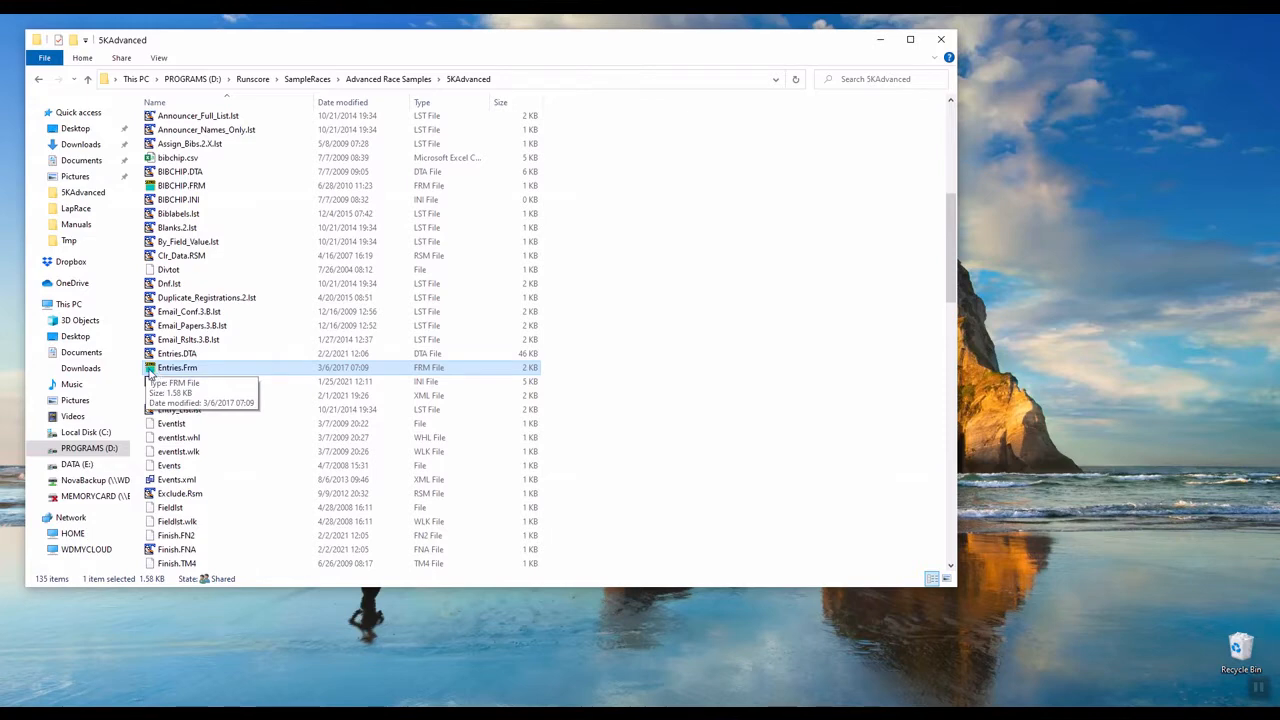
Choose RunScore Server as the default app for .Frm files through the properties of Entries.Frm, and close the properties
right_click(200, 372)
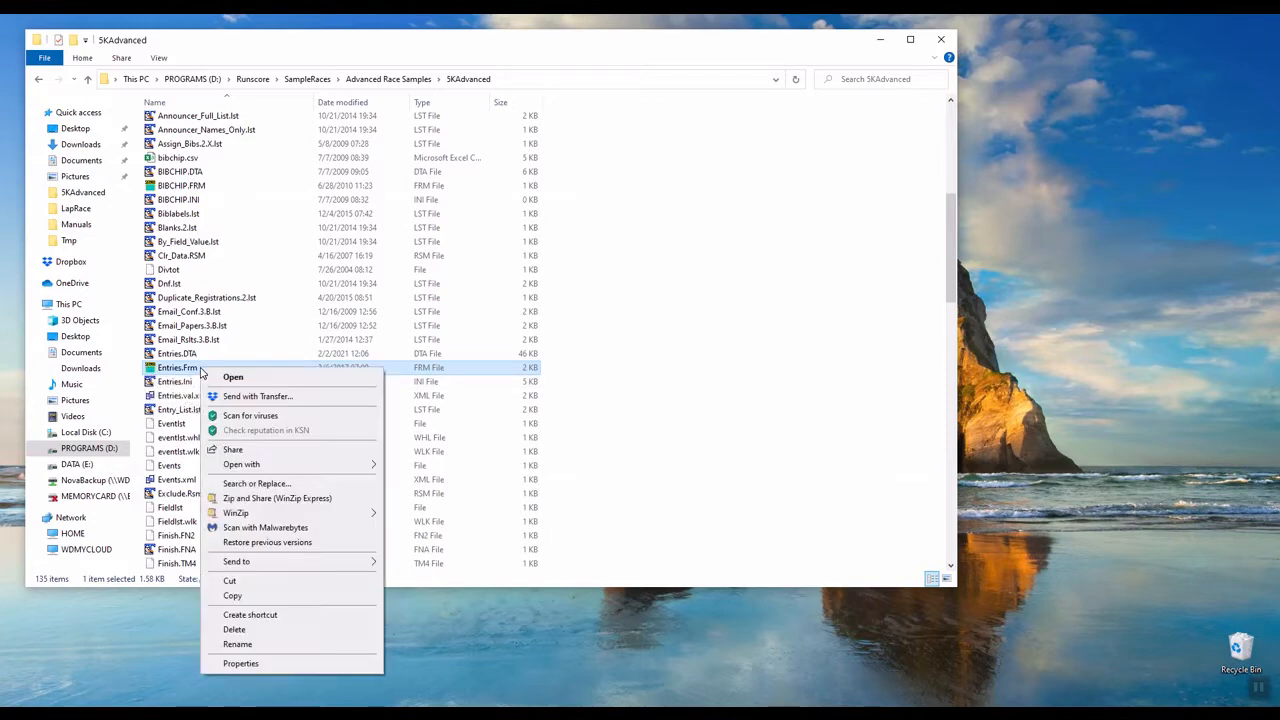
click(241, 664)
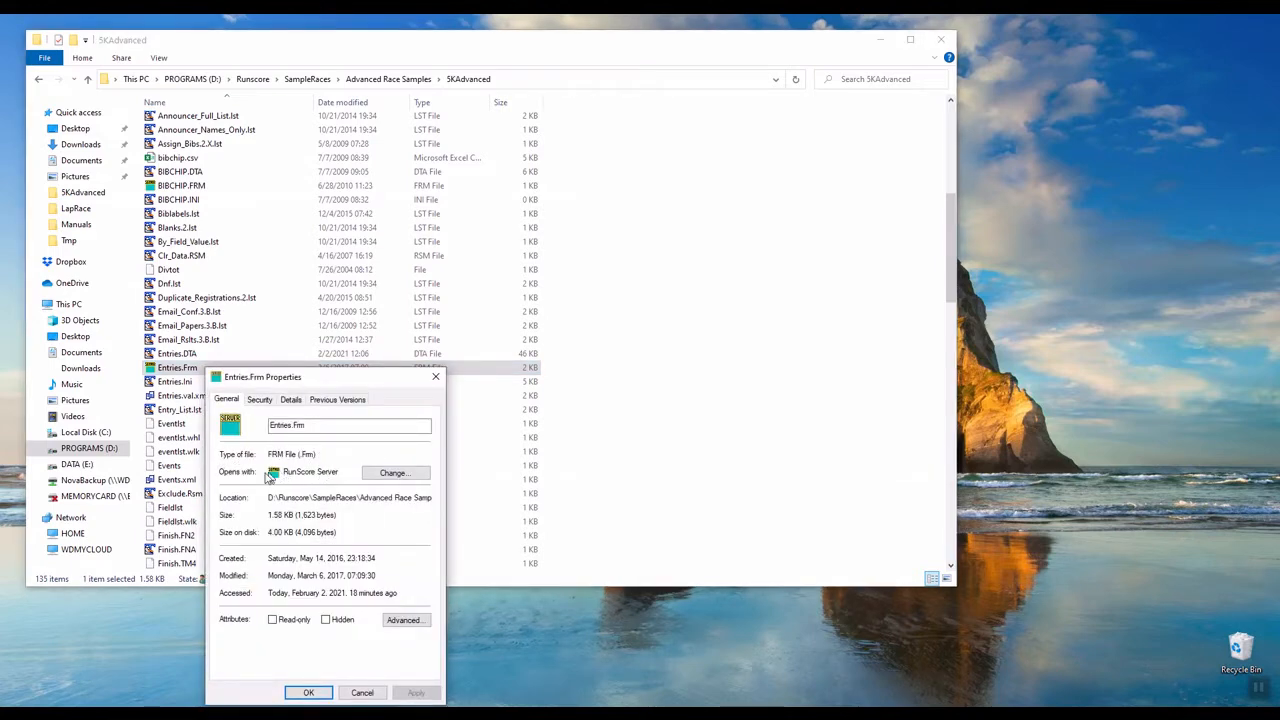
click(393, 473)
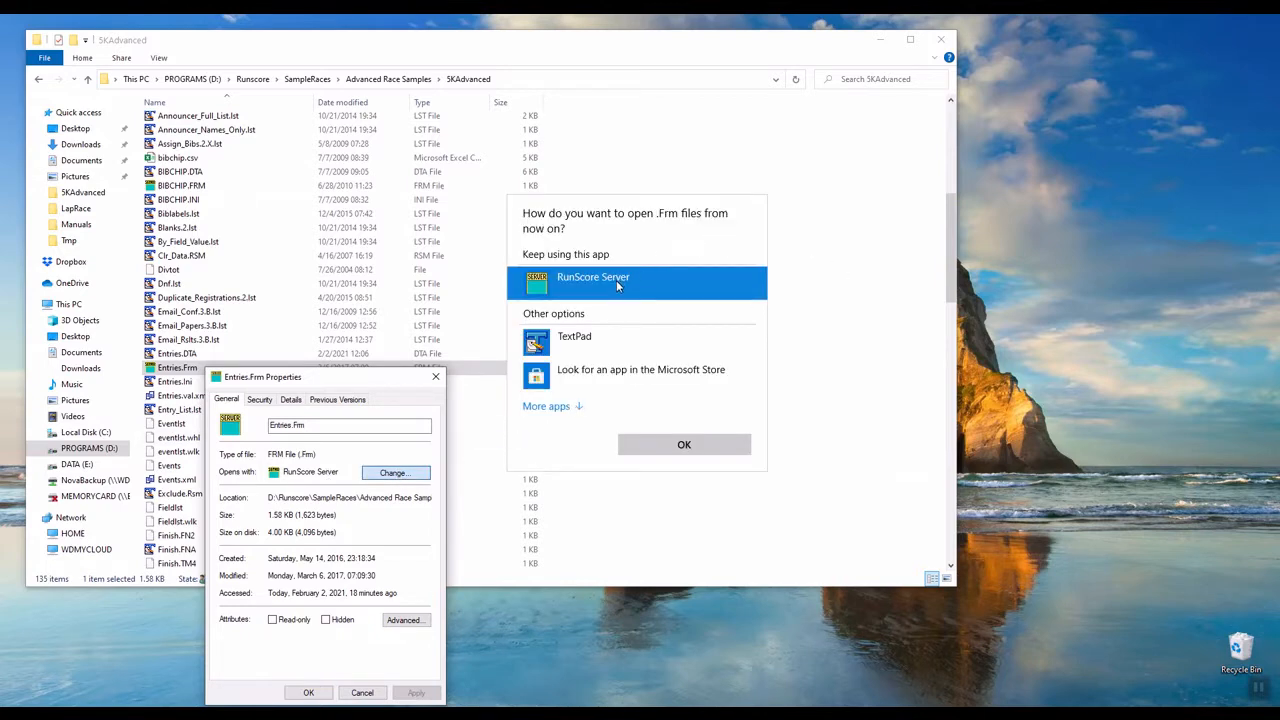
click(685, 448)
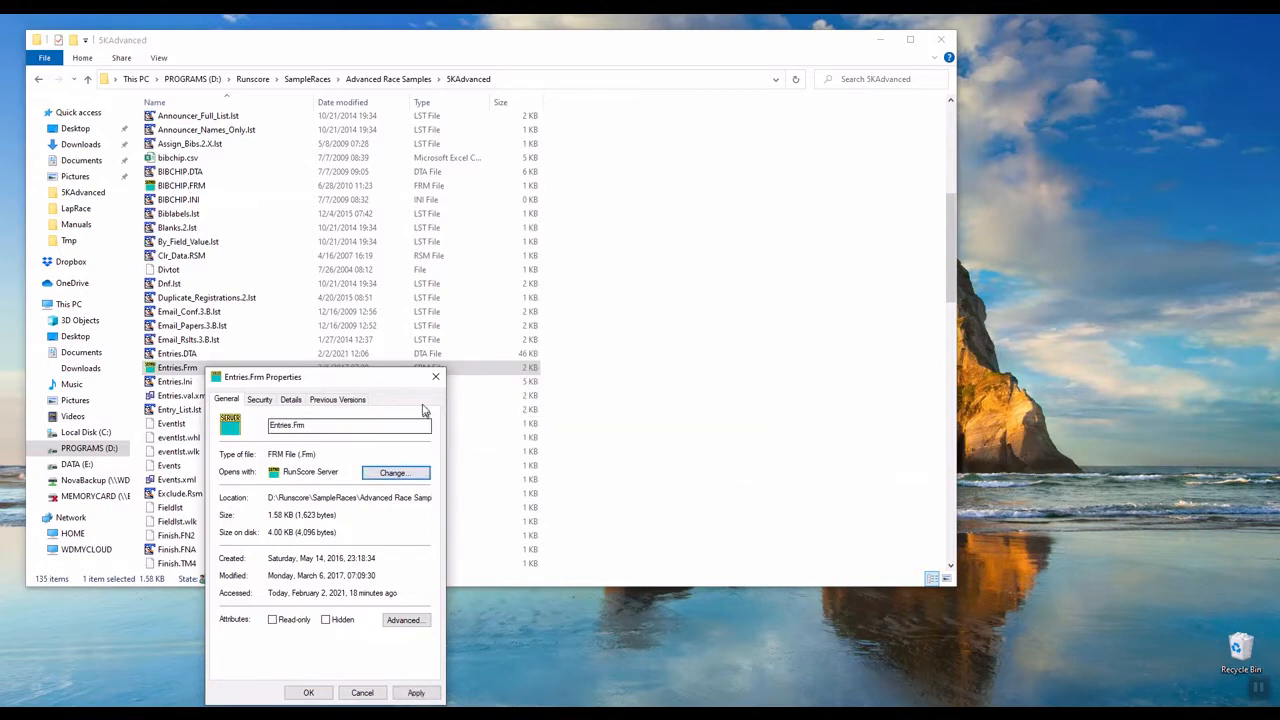
click(436, 376)
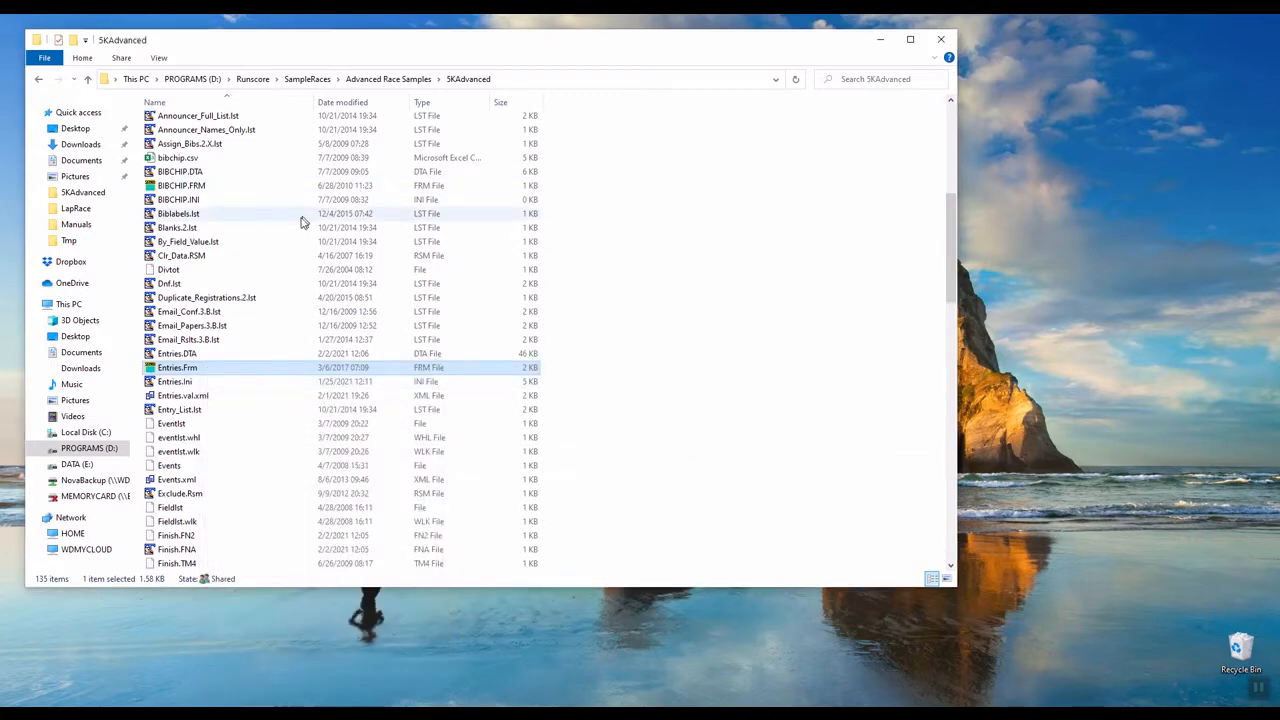
Open the 5K race database from Entries.Frm and bring up the Enter/Edit Names window
double_click(174, 369)
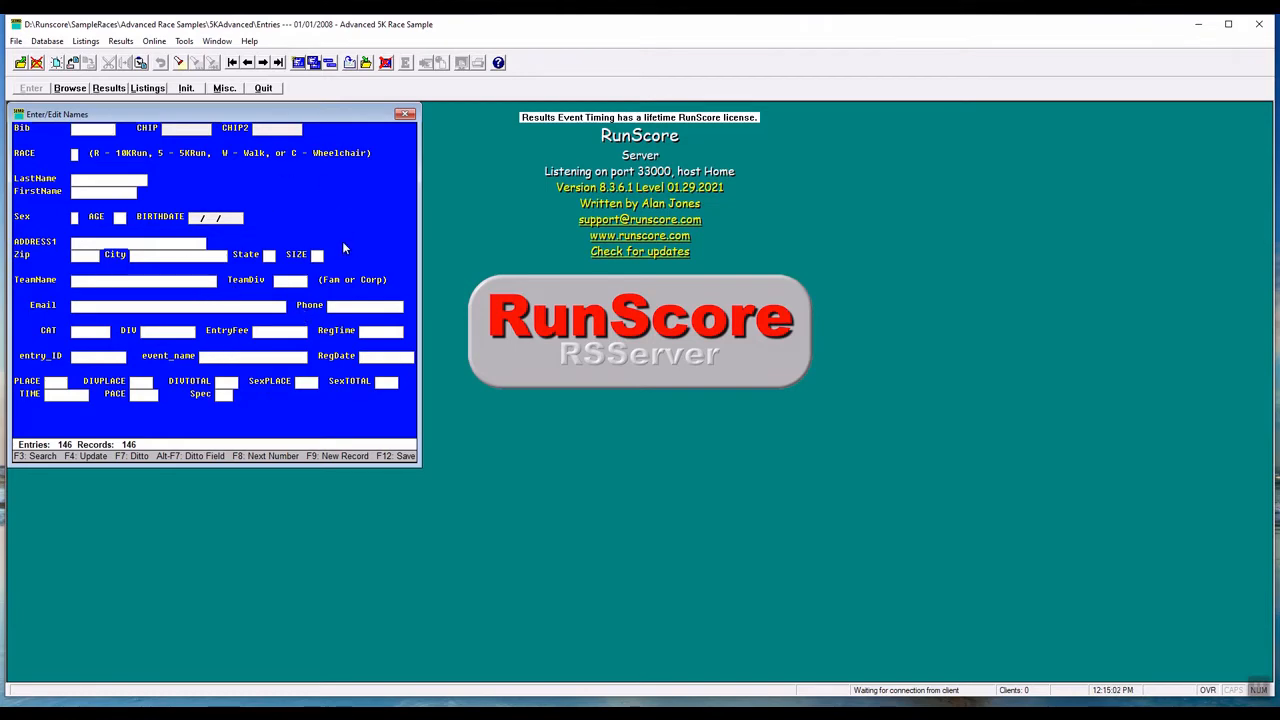
Read the Enter/Edit Names help topic, including its function key descriptions, and close the help
key(F1)
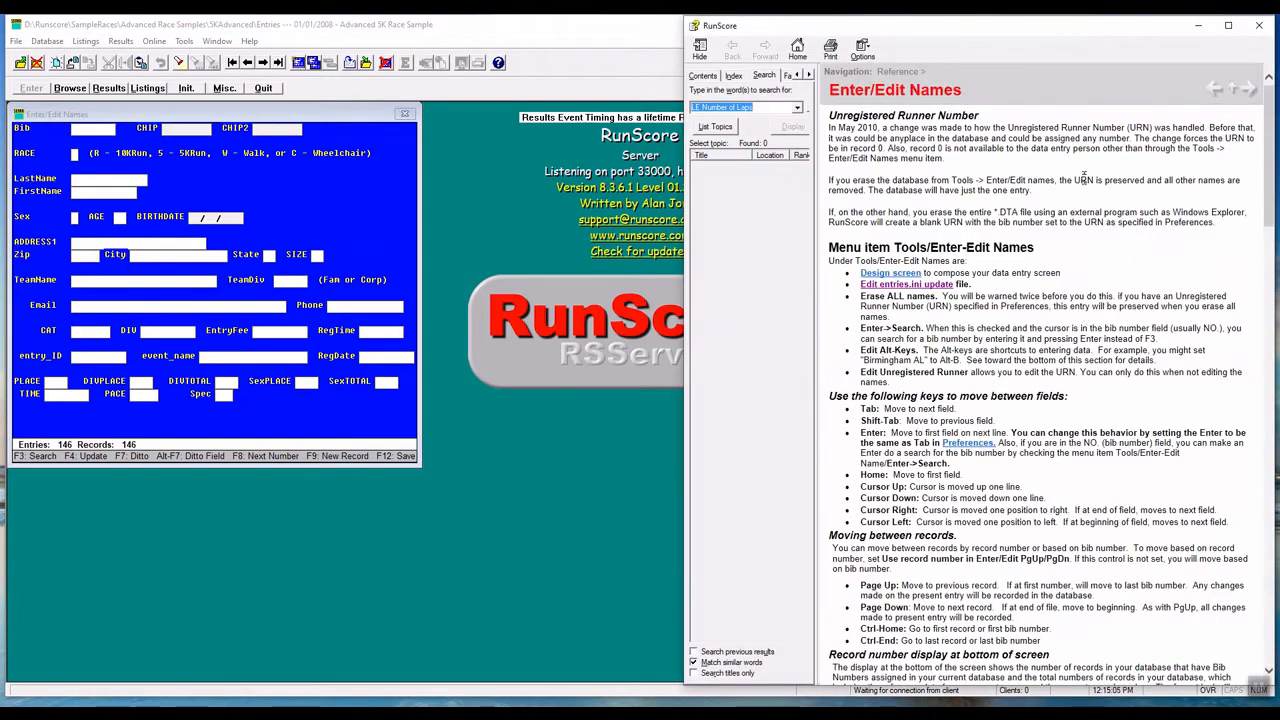
scroll(1022, 370, down, 15)
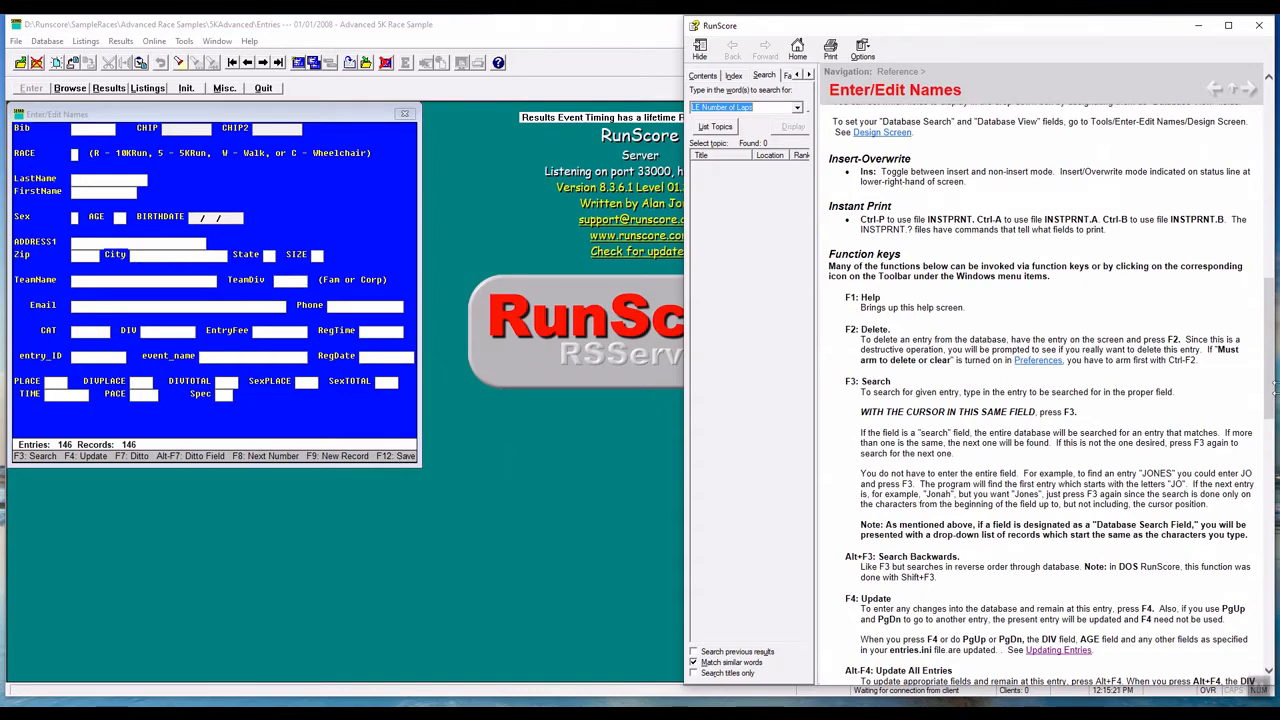
scroll(1272, 380, down, 10)
scroll(1272, 365, down, 7)
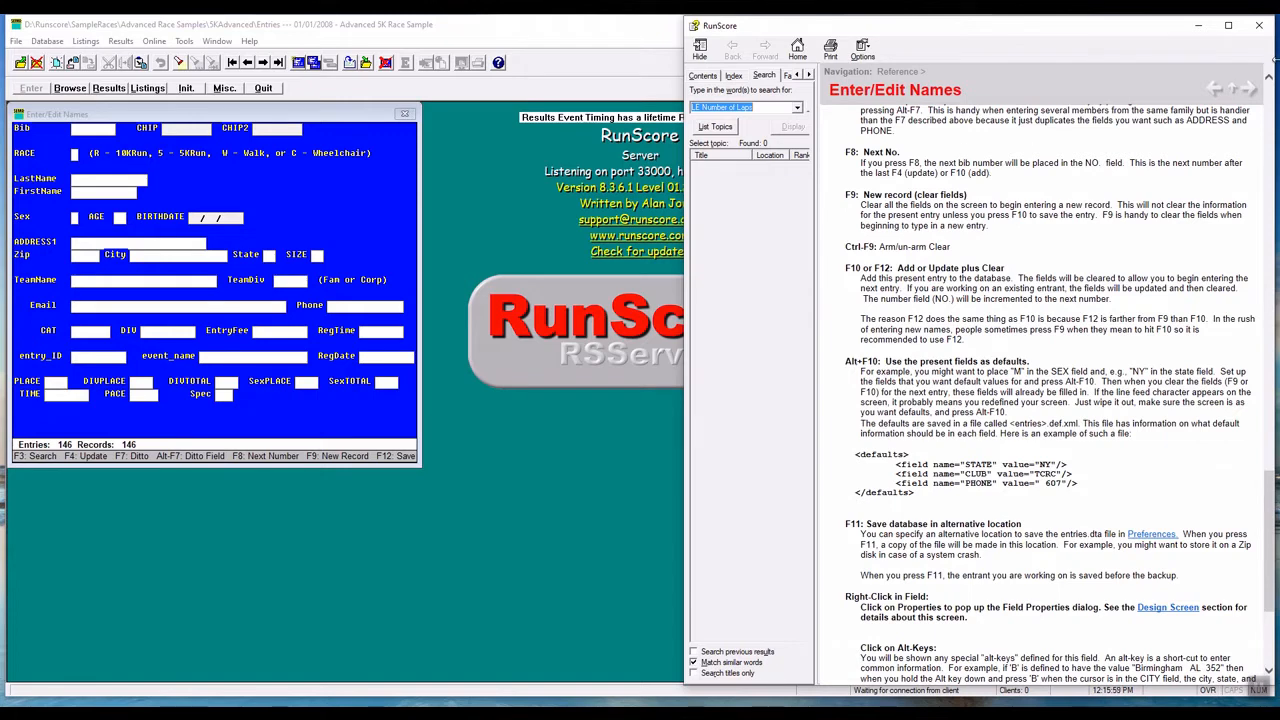
click(1259, 27)
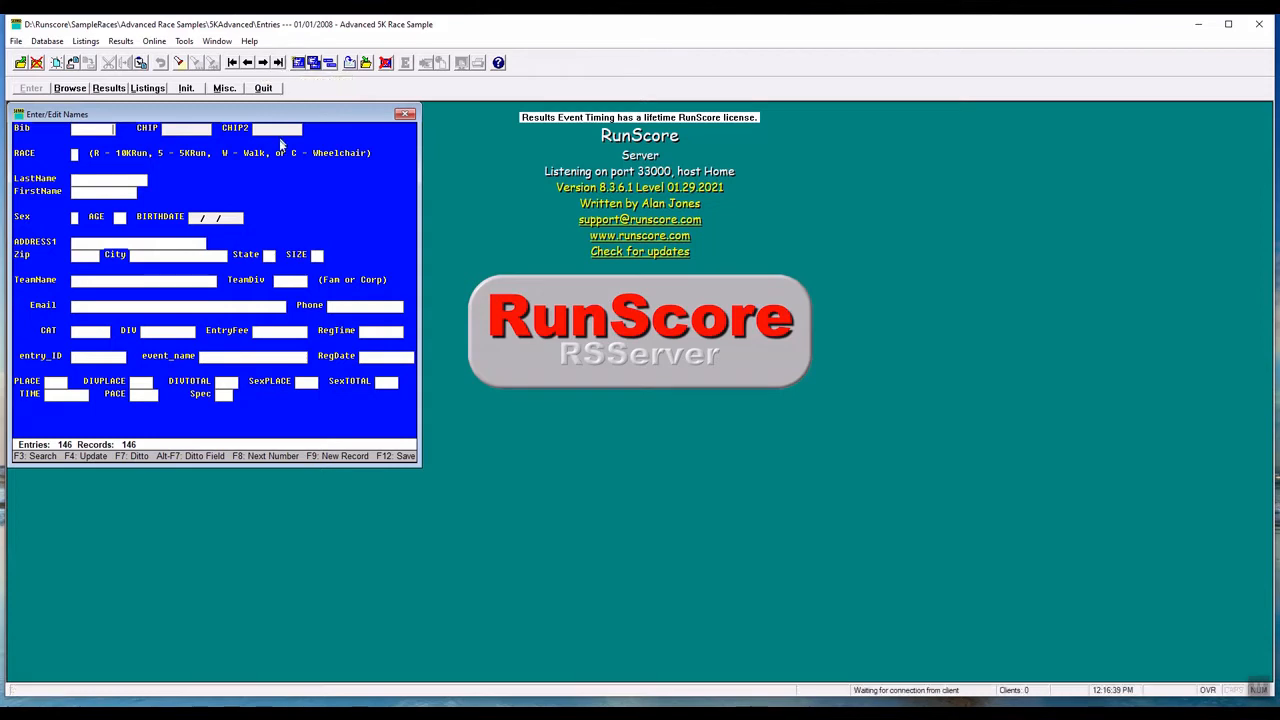
Jump between the first and last records of the entries database
click(233, 63)
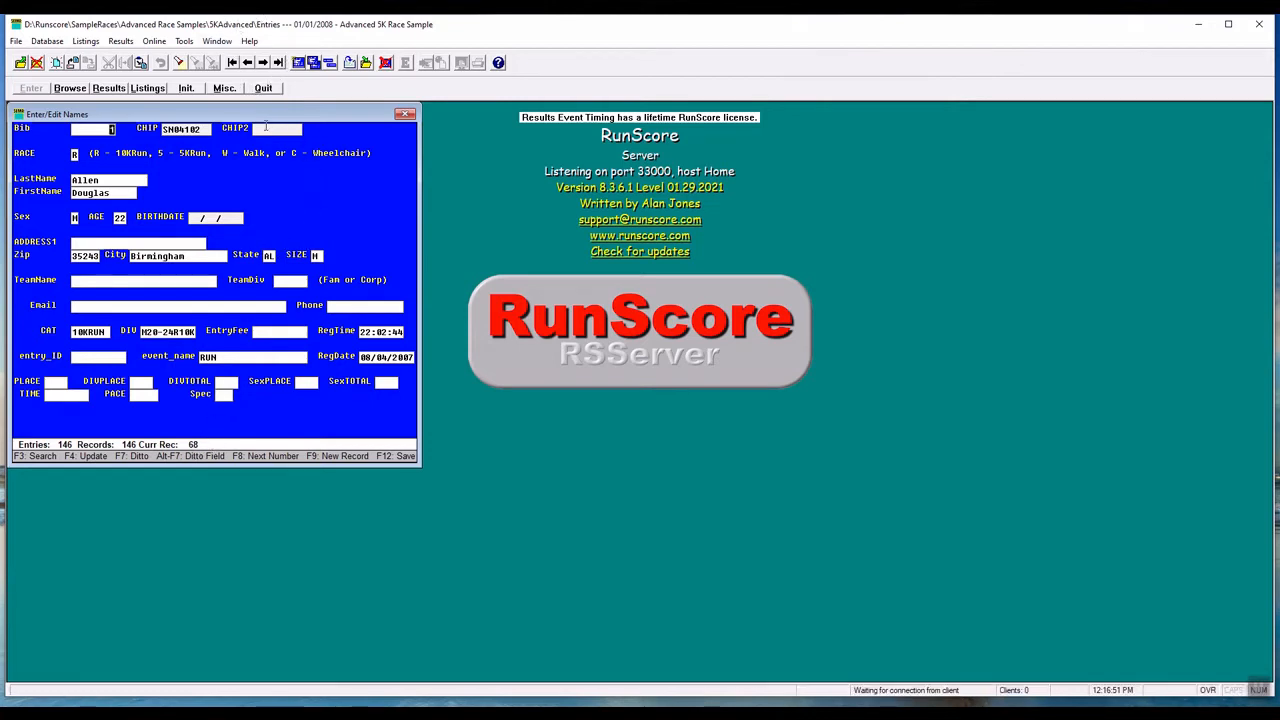
click(279, 63)
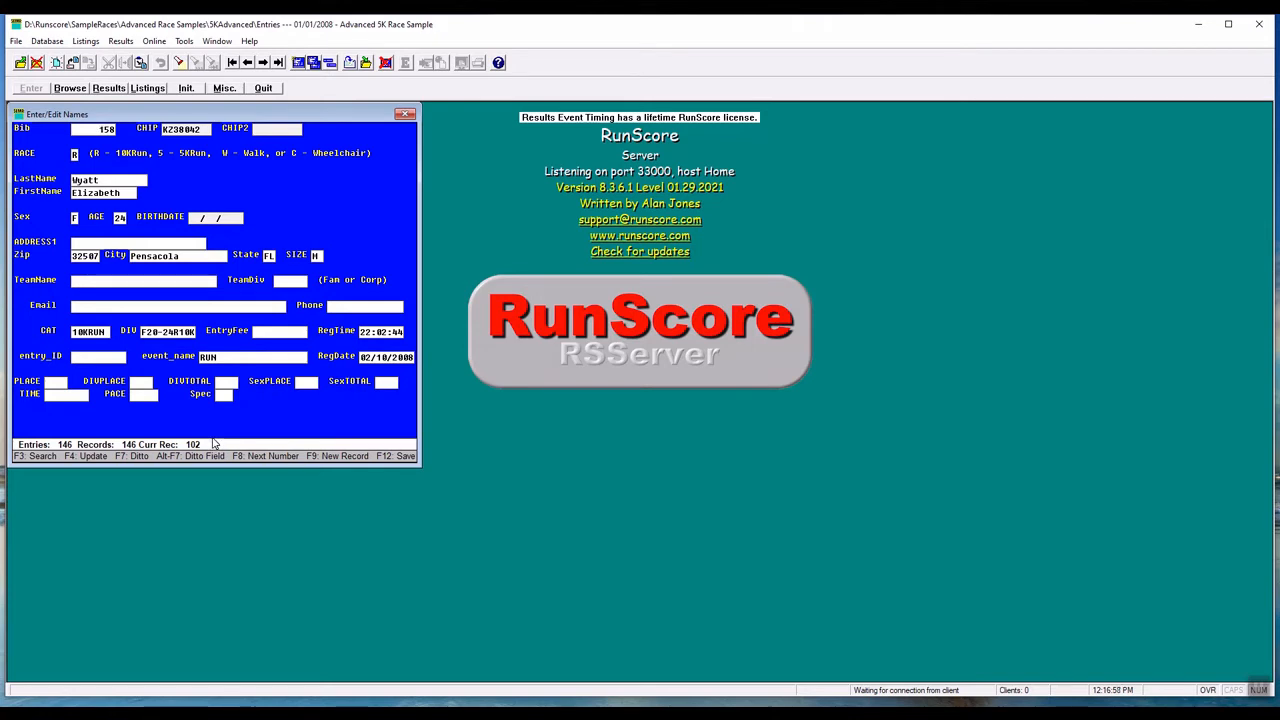
text(1)
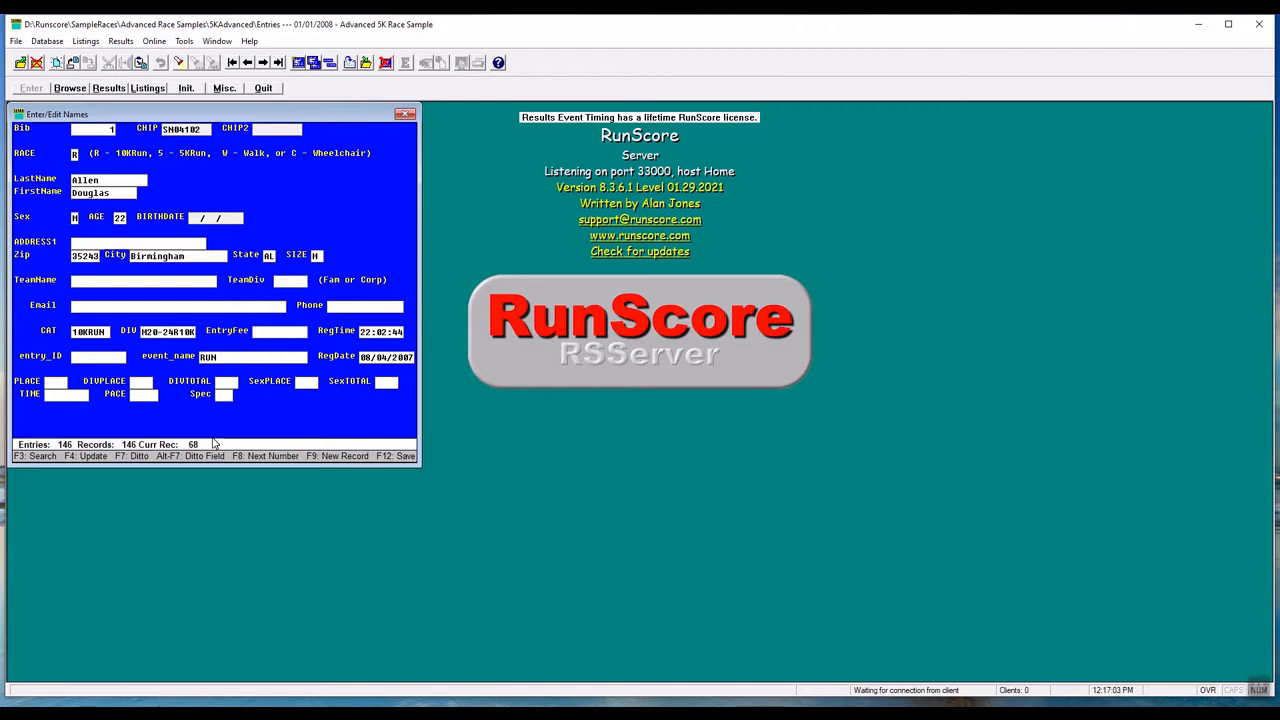
key(ctrl+End)
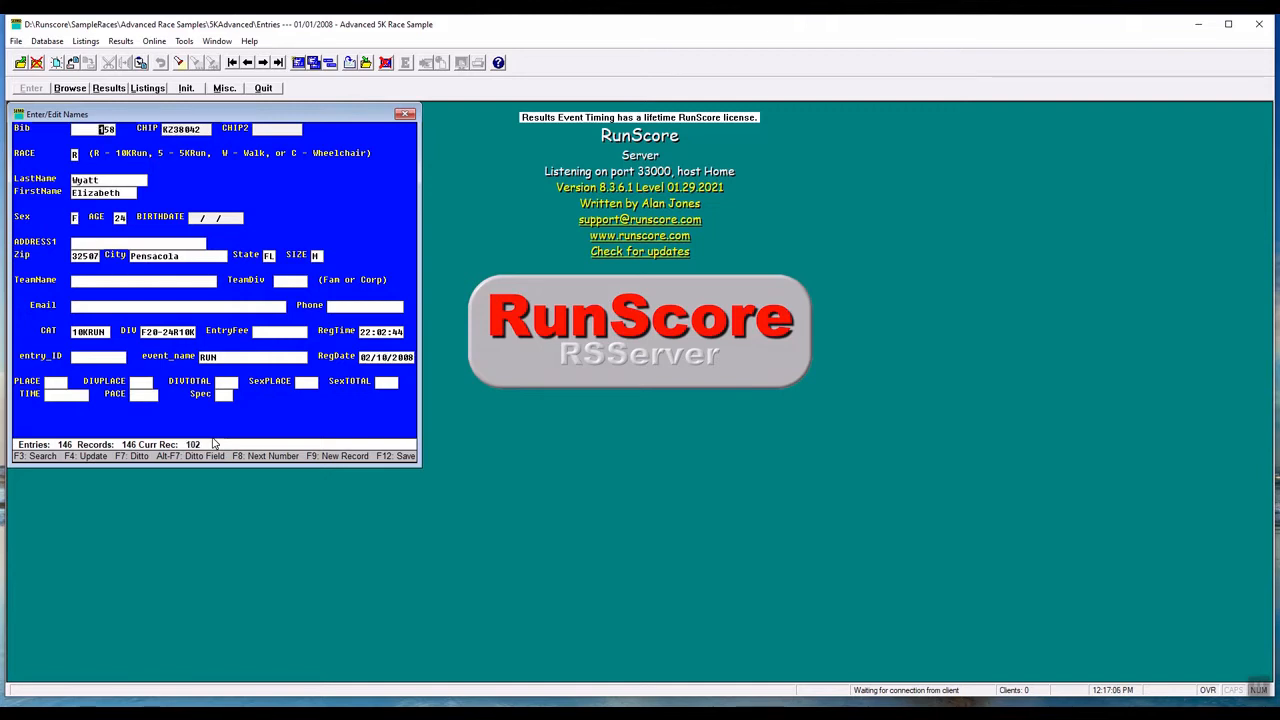
Step backward and forward through records near the end of the database, and return to the record with bib 1
key(Page_Up)
key(Page_Up)
key(Page_Up)
key(Page_Up)
key(Page_Up)
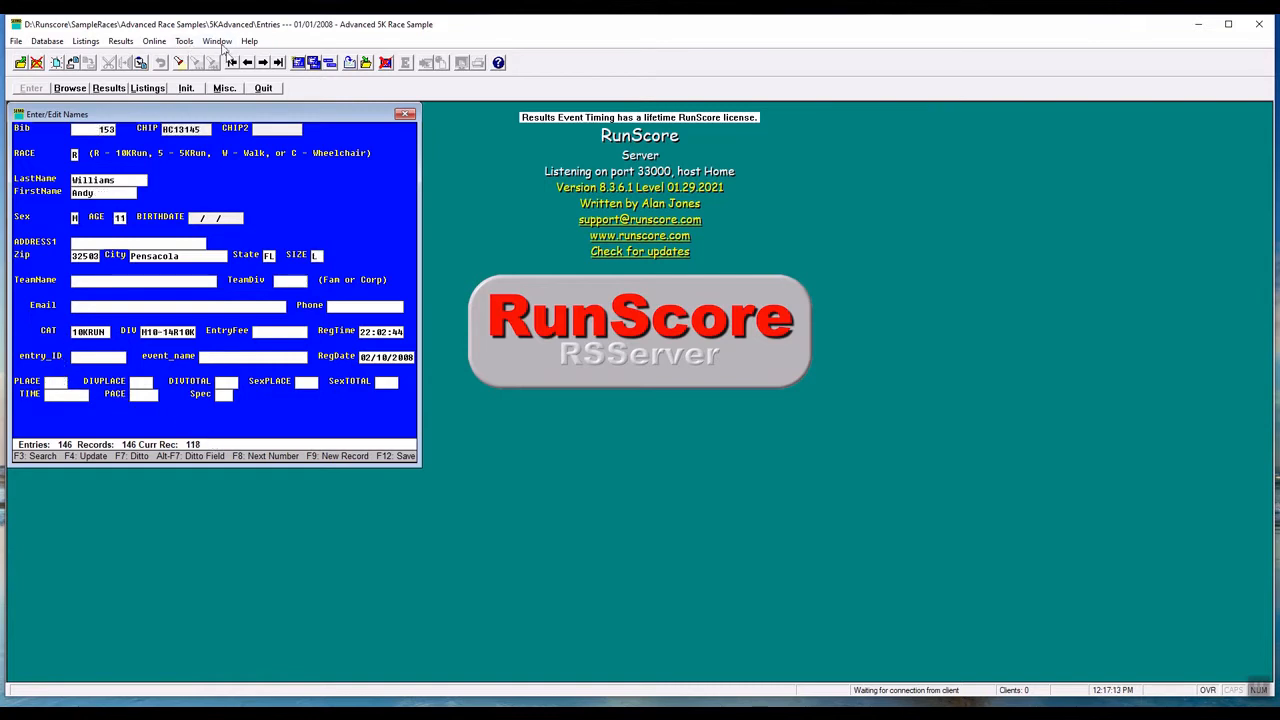
click(248, 63)
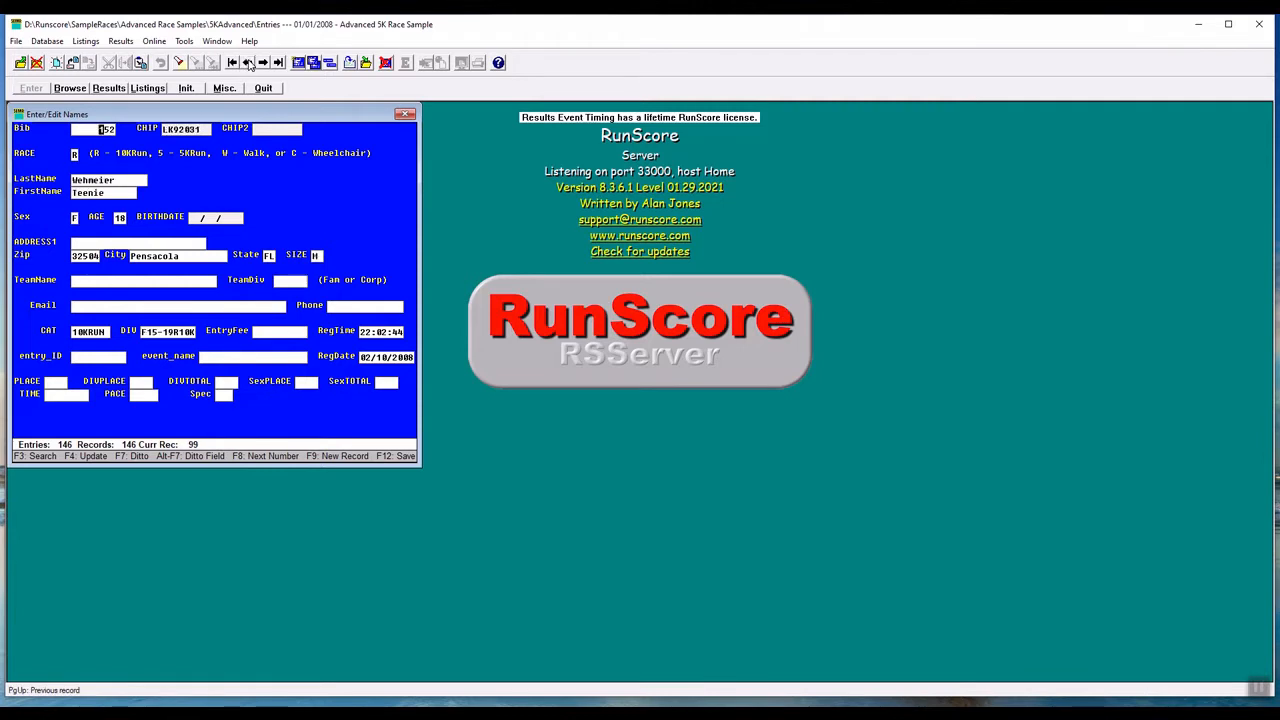
key(Page_Down)
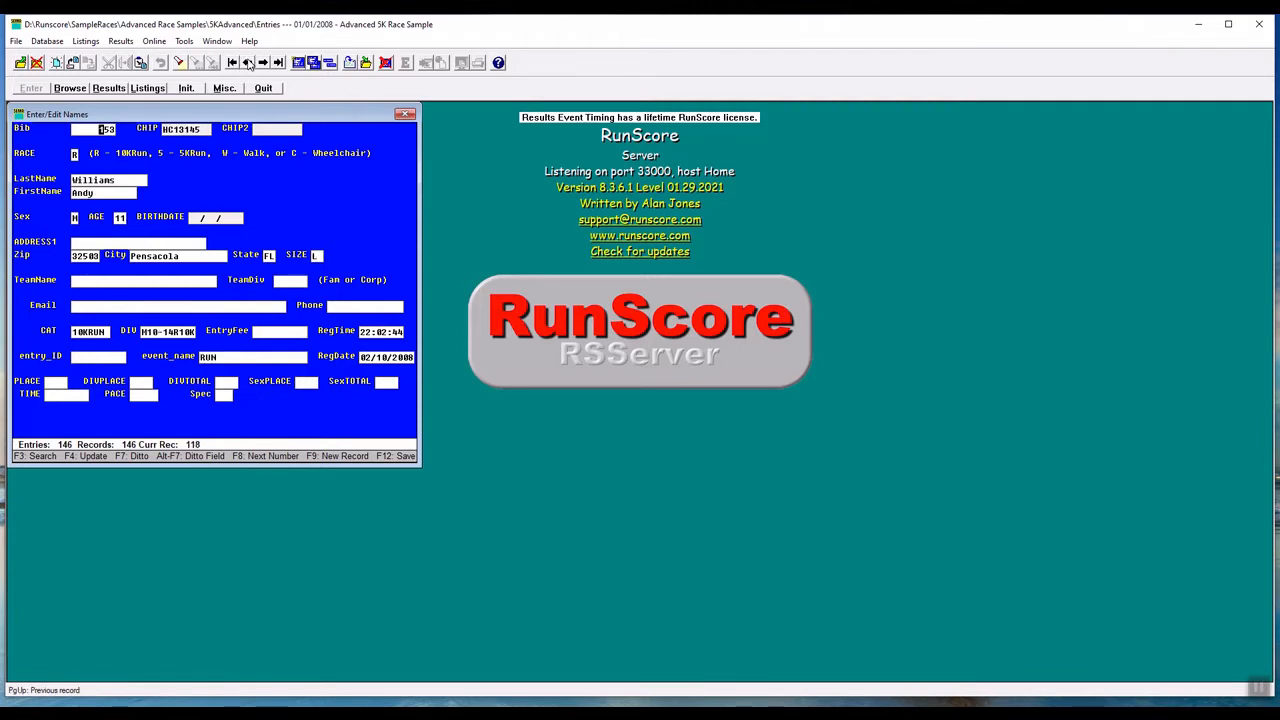
key(Page_Down)
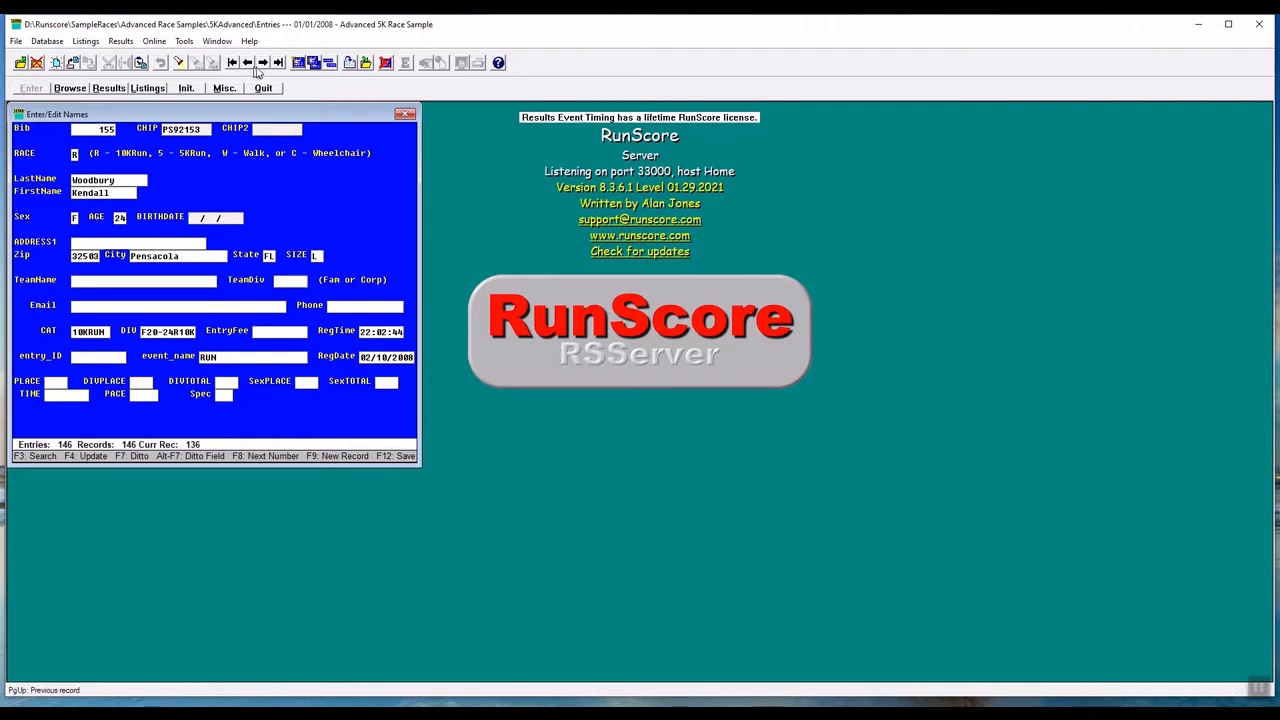
click(264, 64)
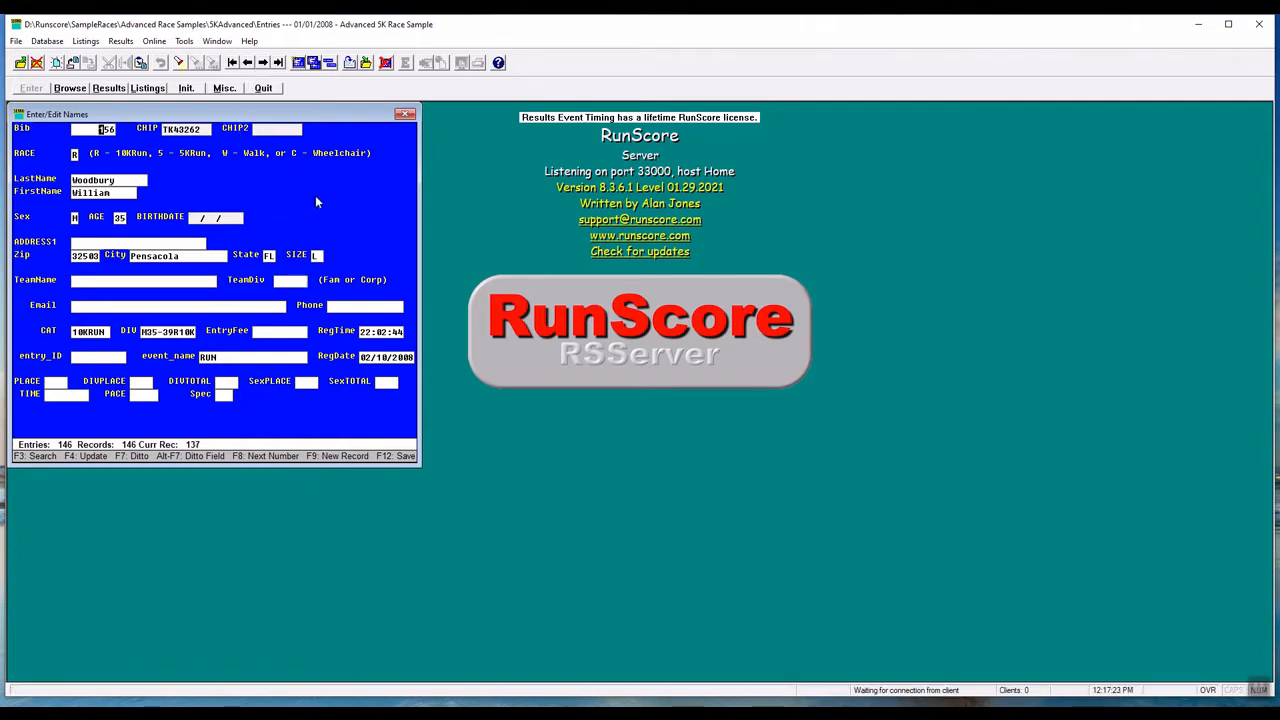
text(1)
key(Return)
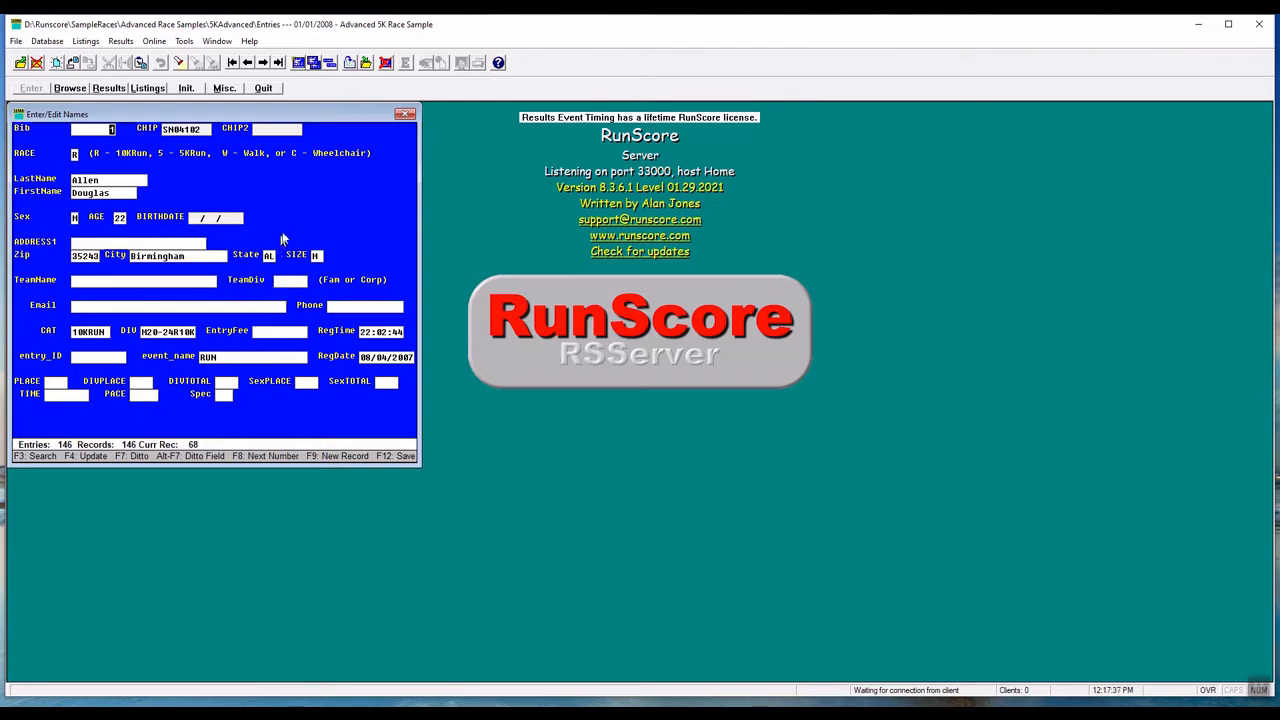
Duplicate the record with bib 158 as a new entry using Ditto entry and dismiss the notice
click(298, 63)
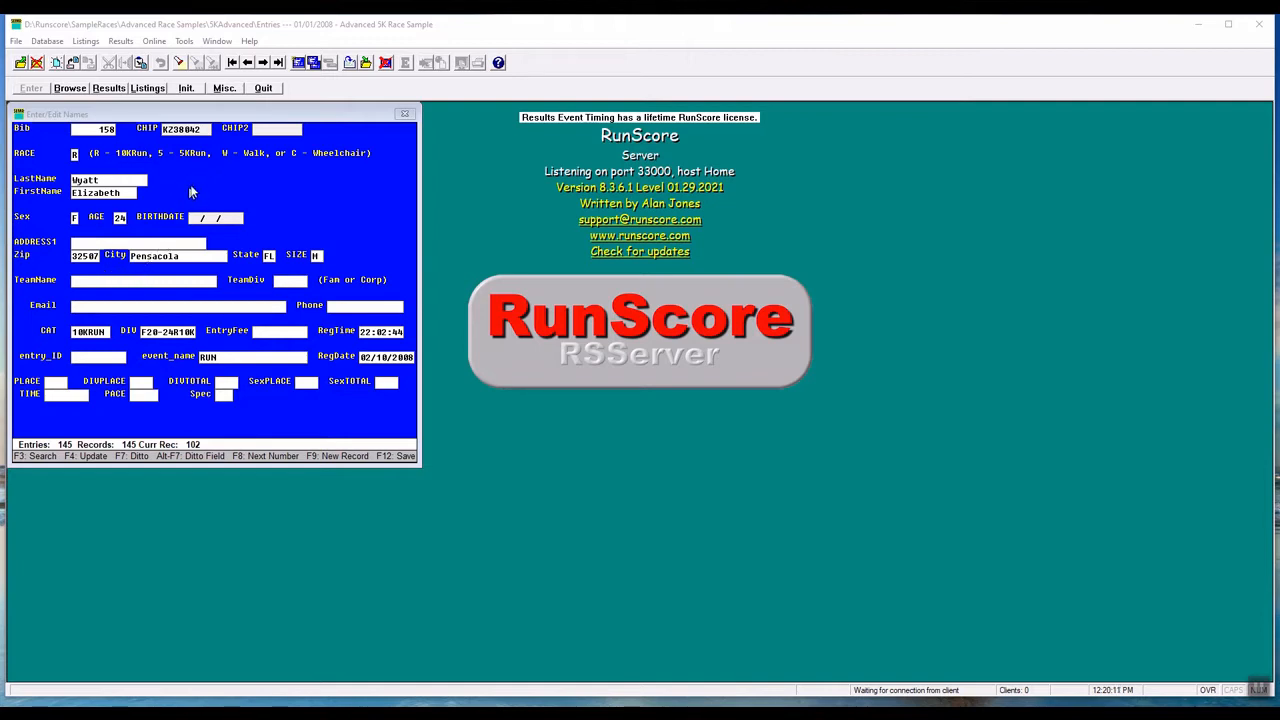
click(314, 64)
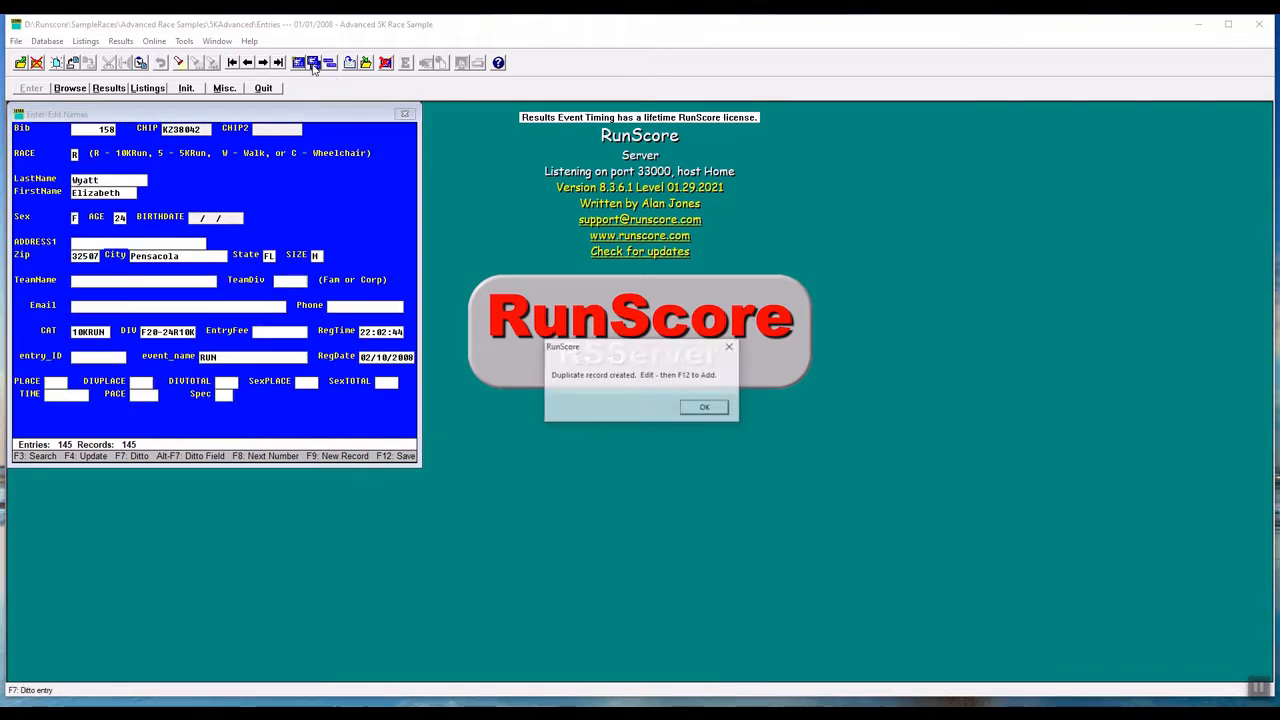
click(706, 411)
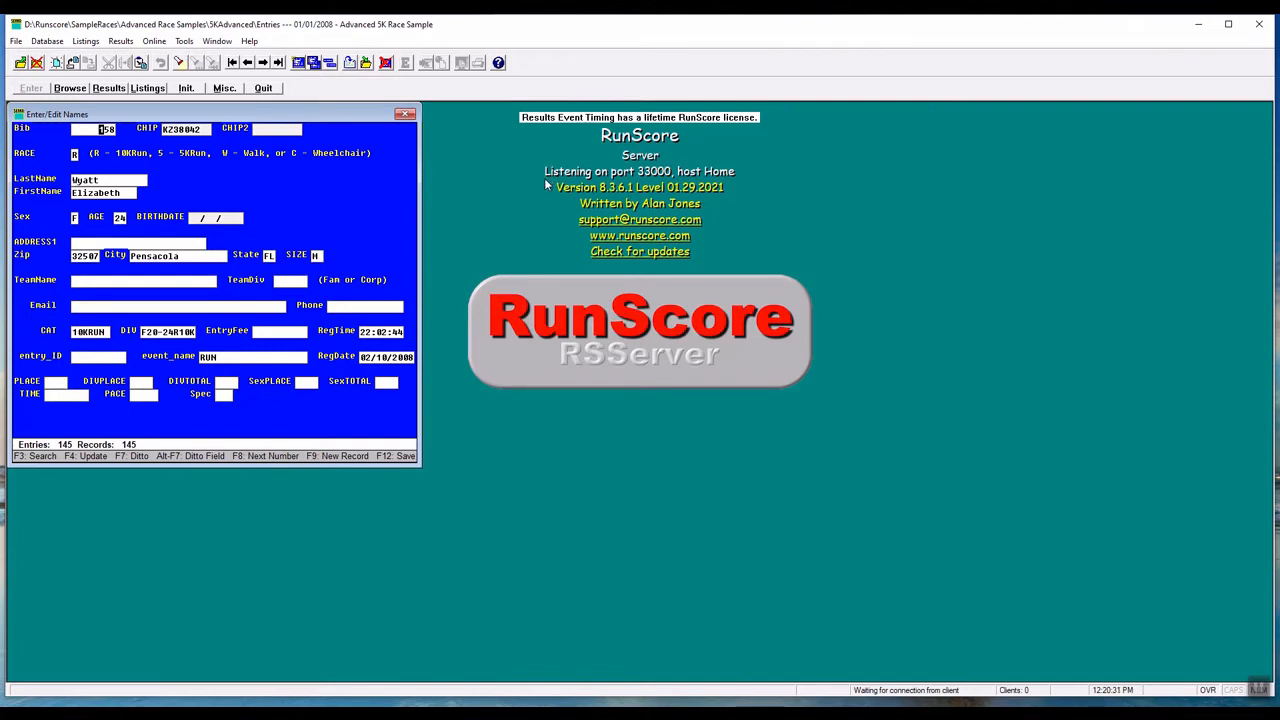
Change the duplicate to bib 159 with a different first name, sex M and age 26, and save it as a new record
key(F8)
click(75, 180)
click(75, 193)
text(James)
click(74, 218)
text(26)
click(165, 129)
key(Delete)
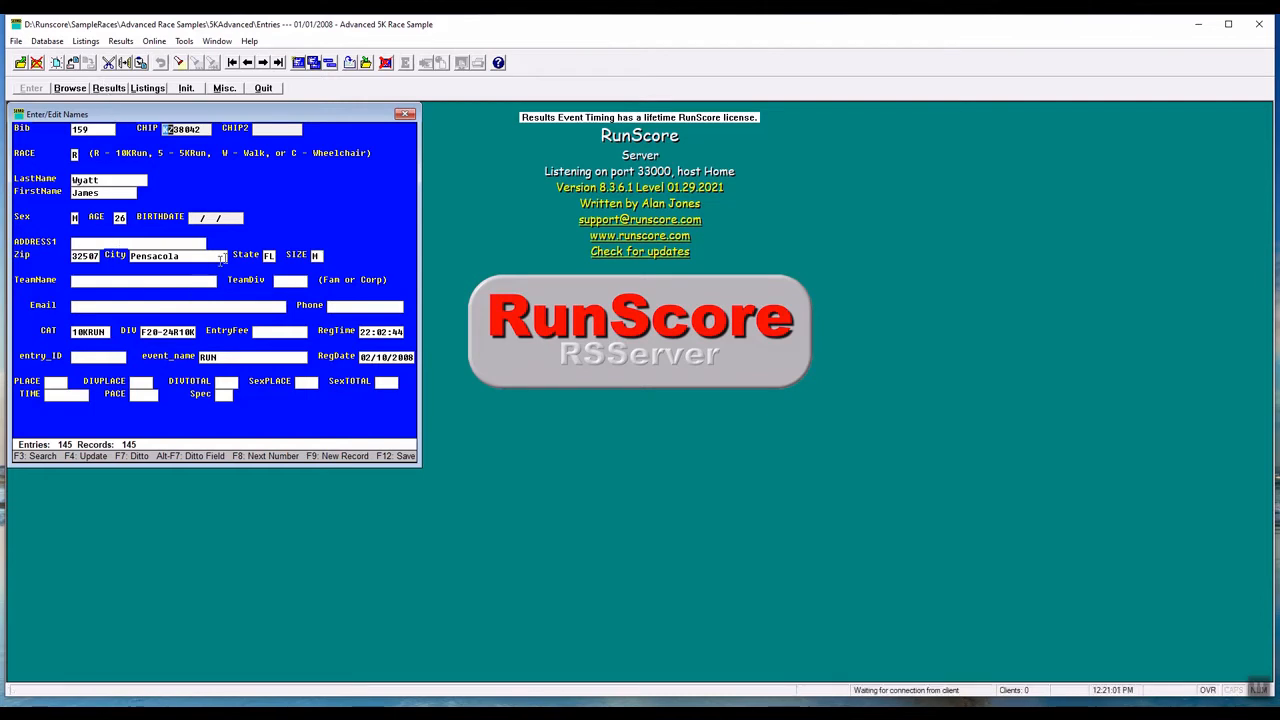
key(F12)
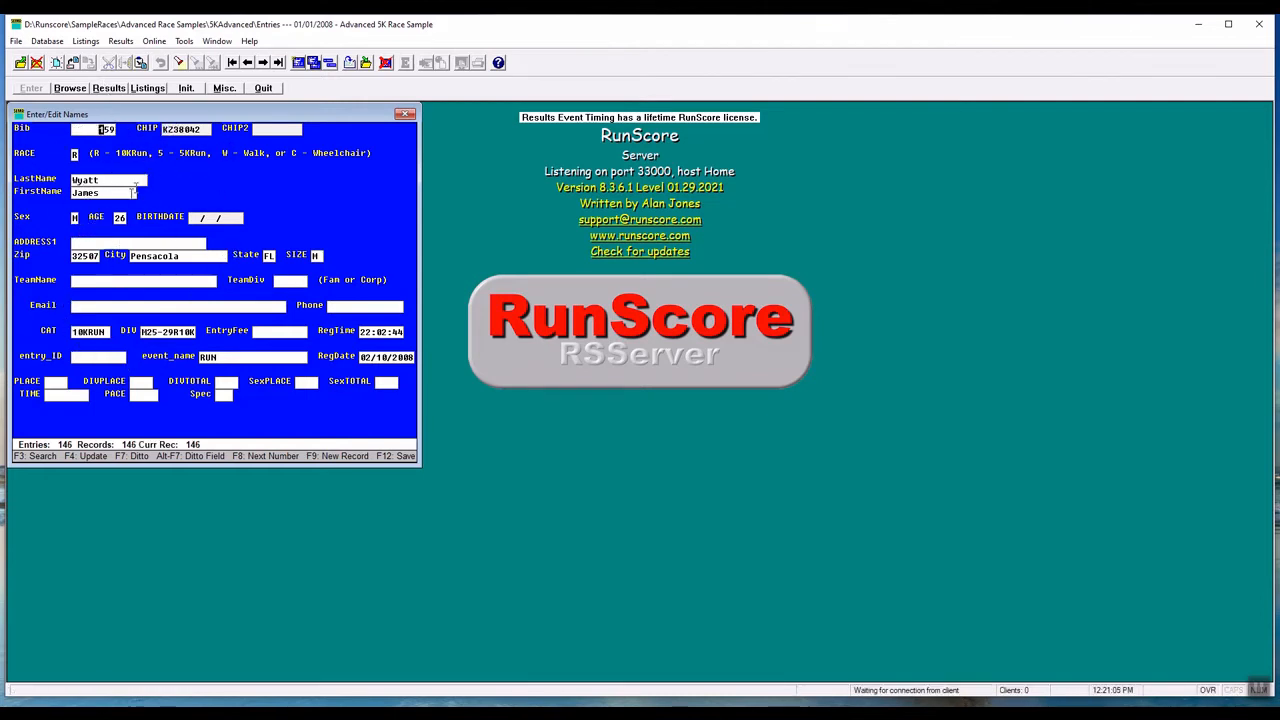
Start a new record with bib 160, set its race to R and copy the last name from the previous entry
key(Page_Up)
key(Page_Down)
key(F9)
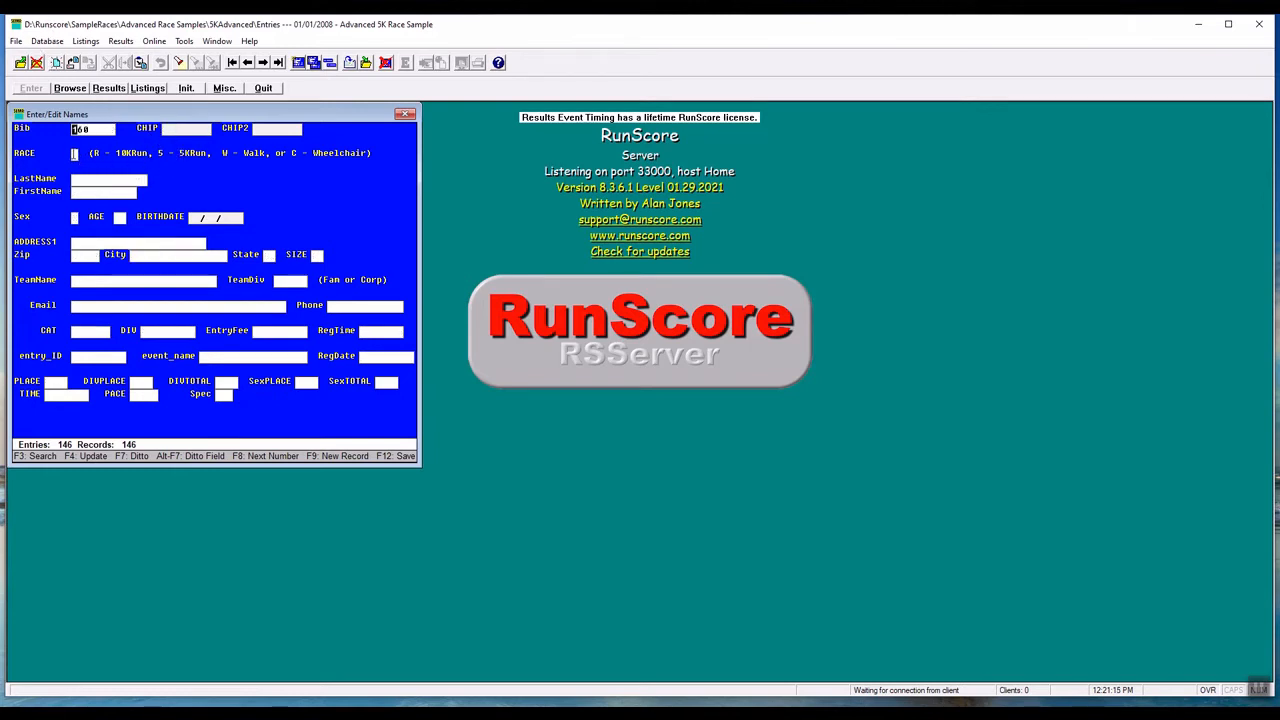
text(R)
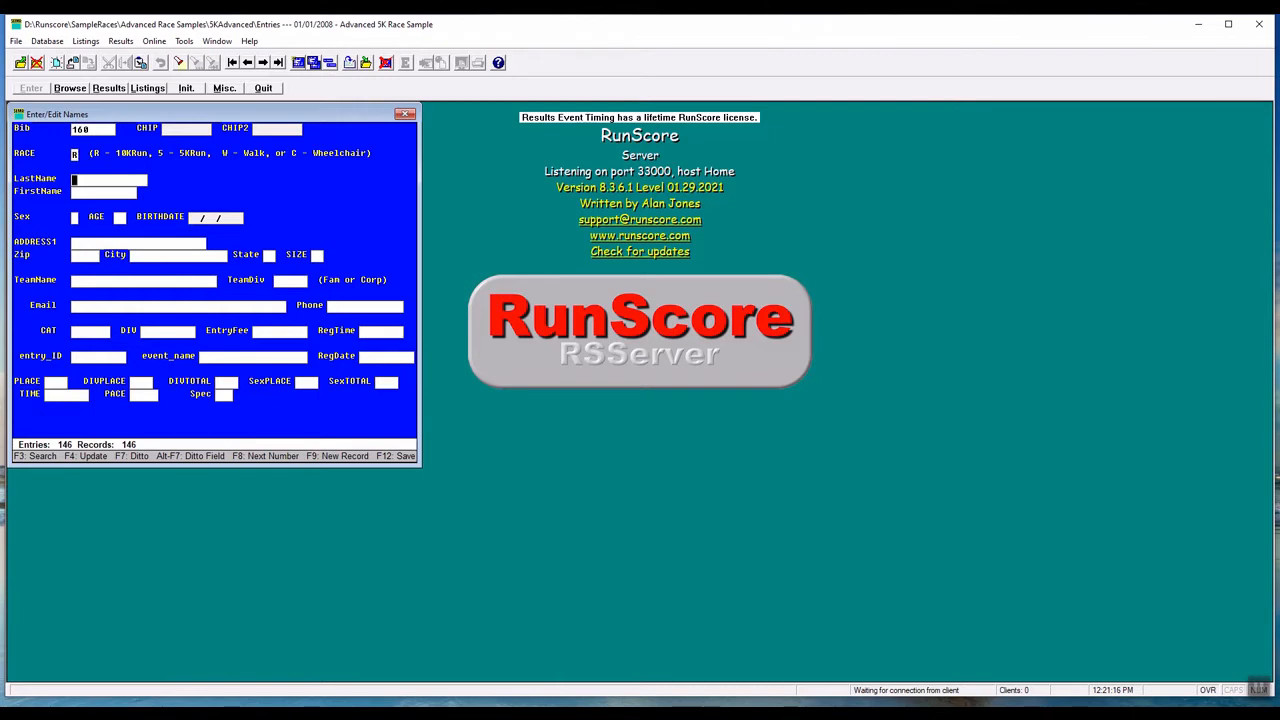
click(331, 66)
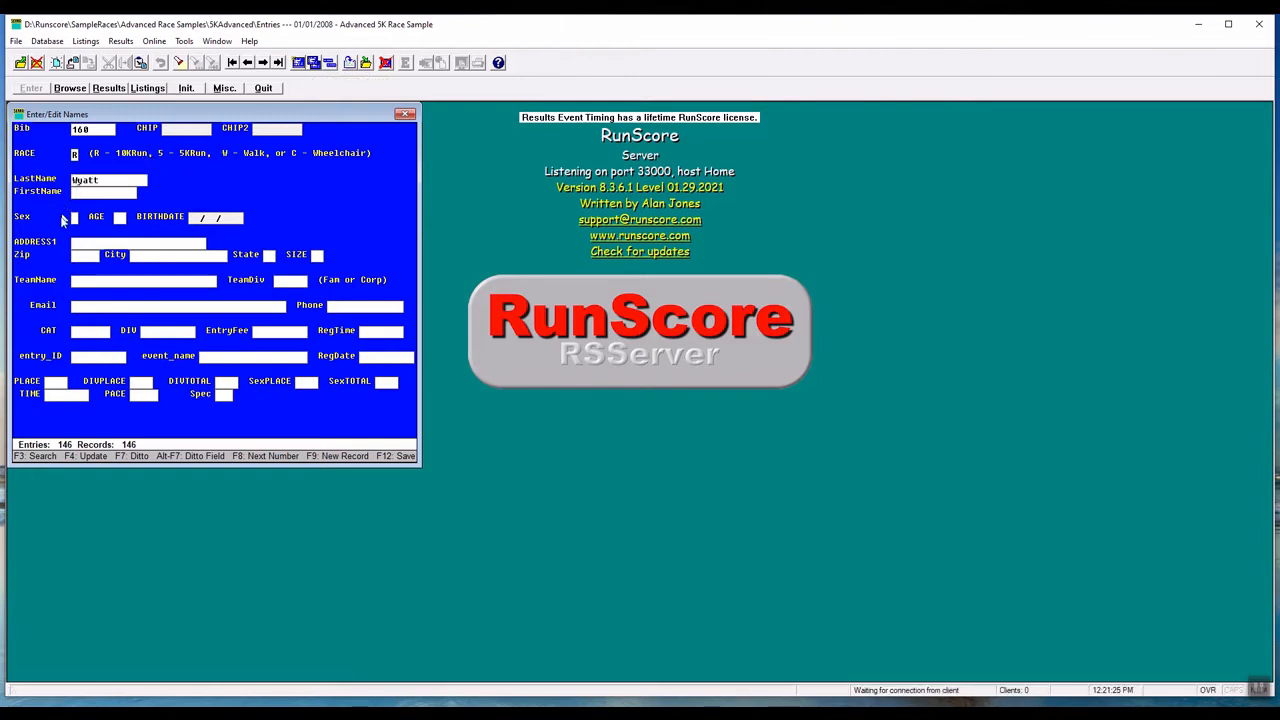
Complete the bib 160 record with a first name, sex M, age 12 and the previous entry's zip code, city and state, and save it
text(Tony)
key(Return)
text(M)
text(12)
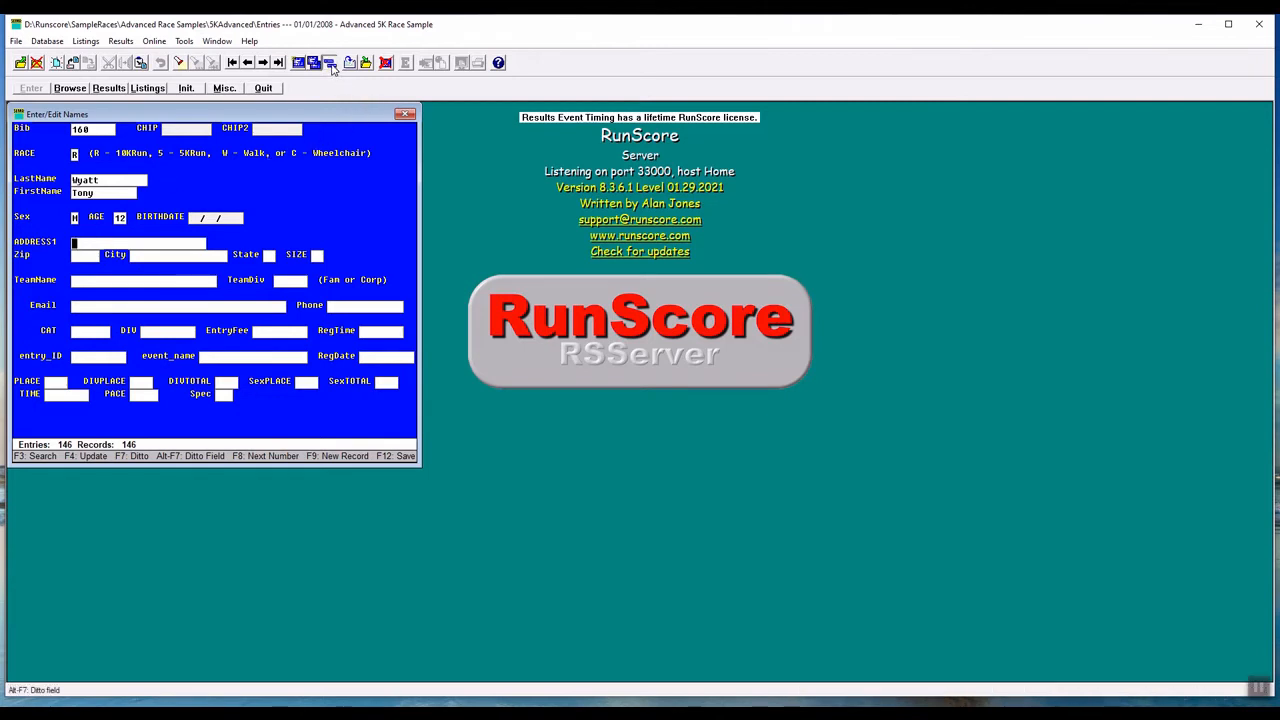
text(32507)
click(331, 64)
click(331, 64)
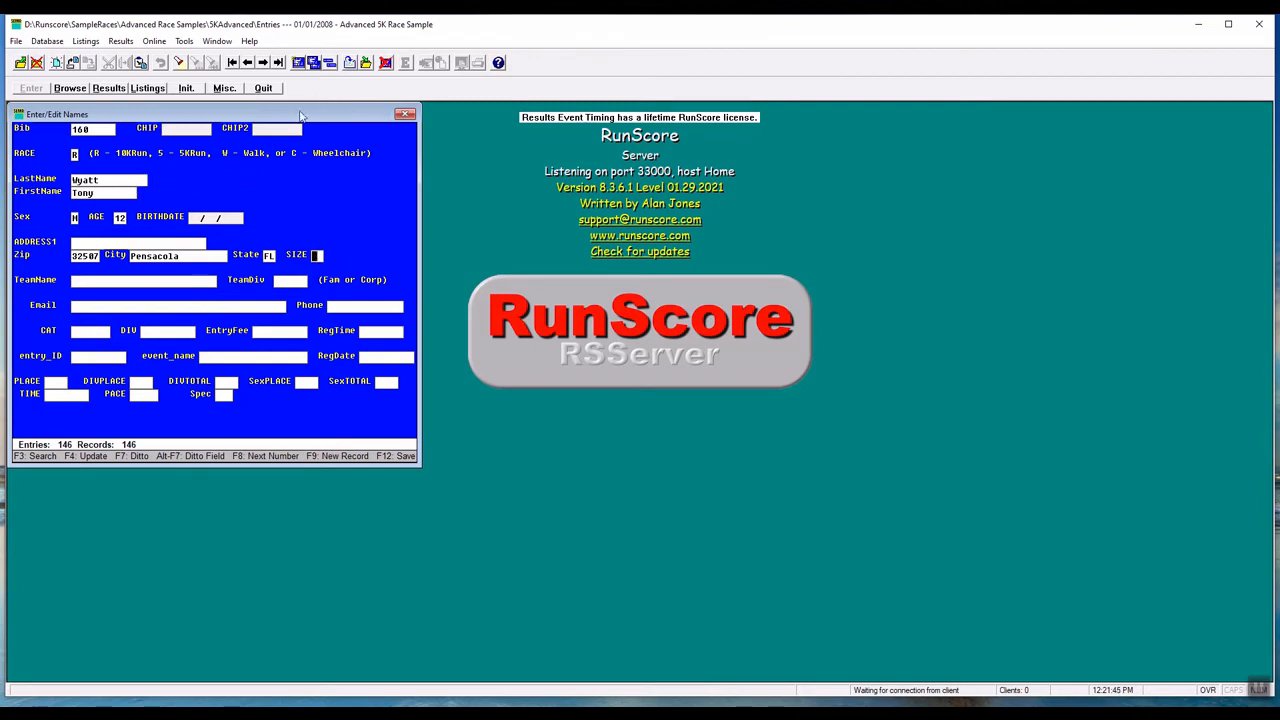
click(366, 72)
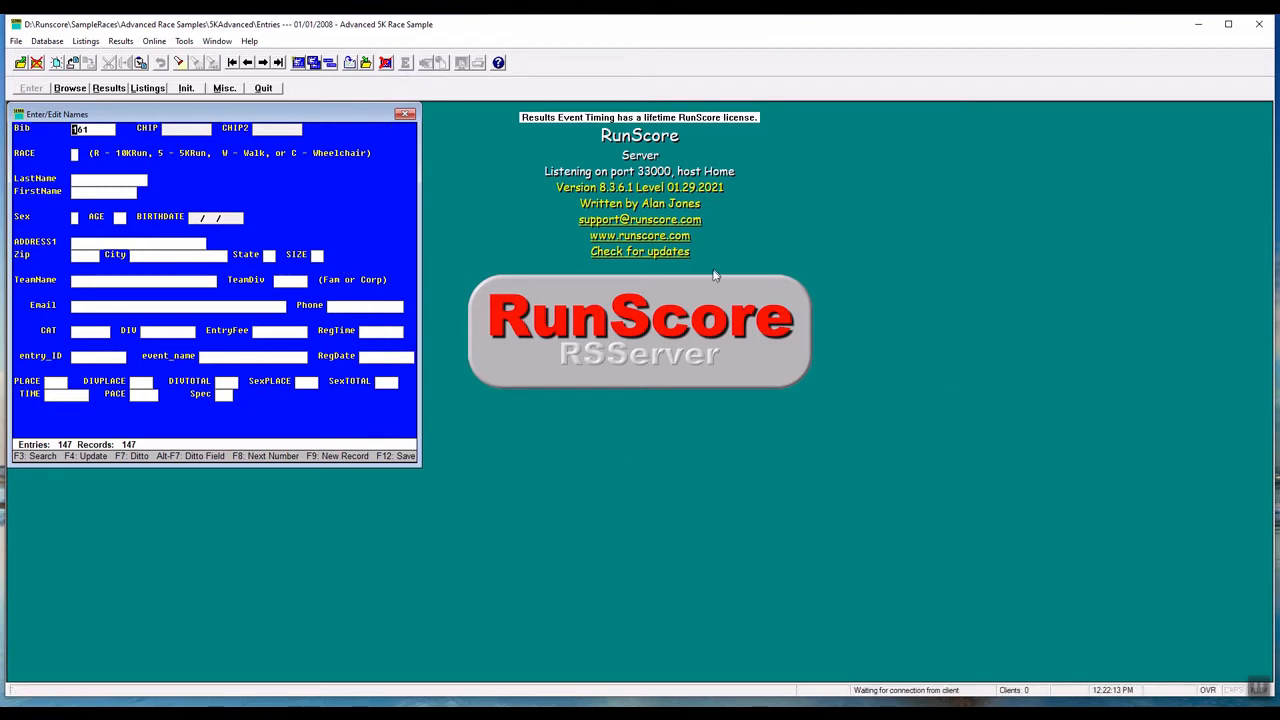
Open the Browse Database window, widen it, and examine the entry columns through entry_ID before returning to the first columns
click(1260, 690)
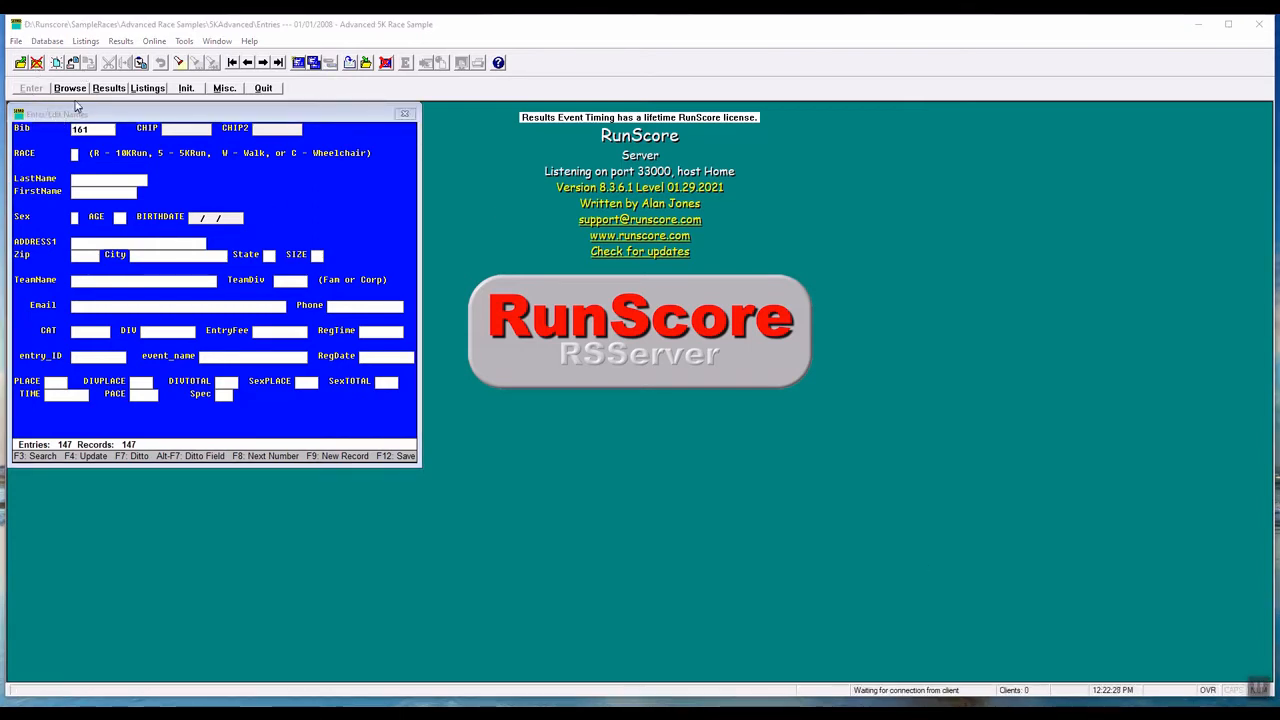
click(70, 88)
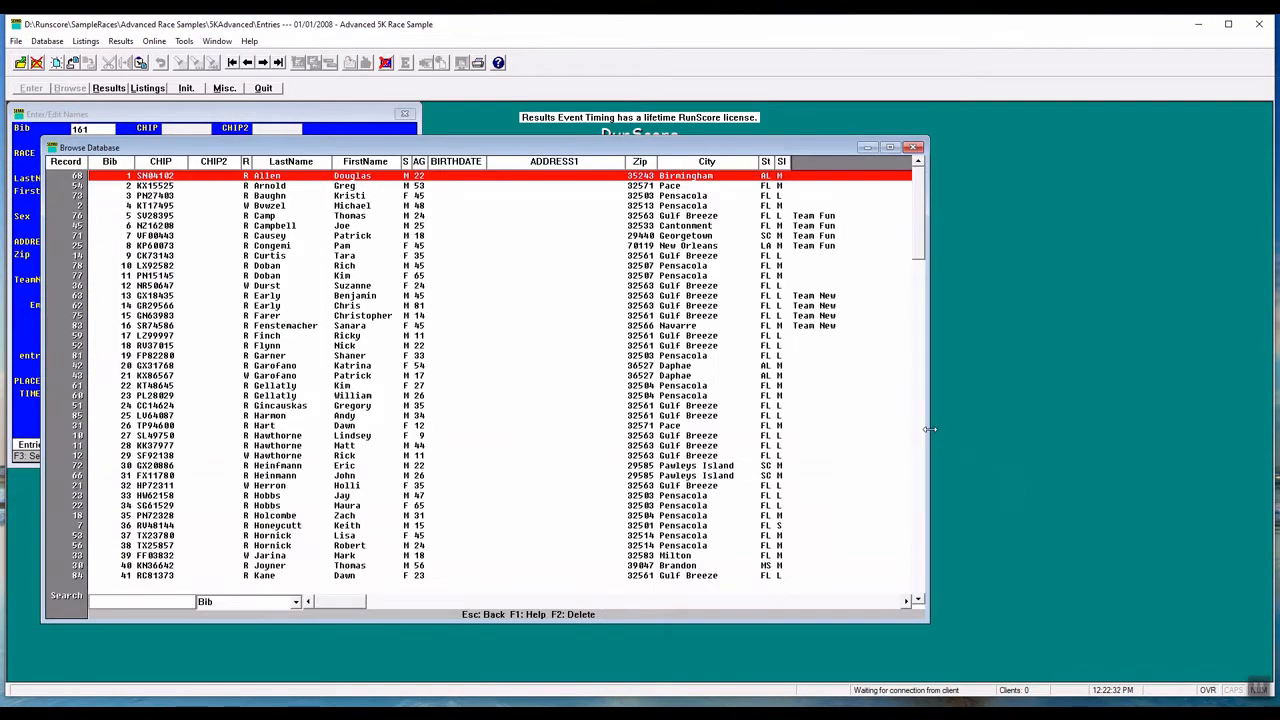
drag(925, 424, 1260, 419)
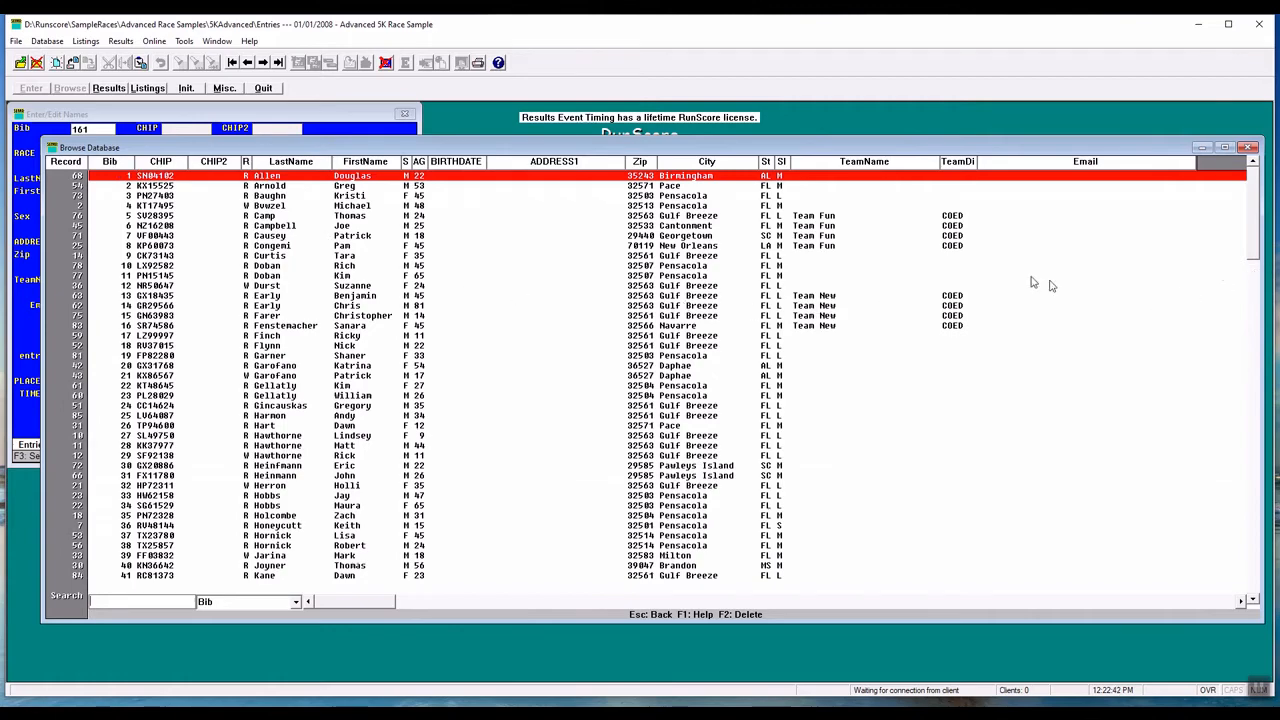
click(1200, 604)
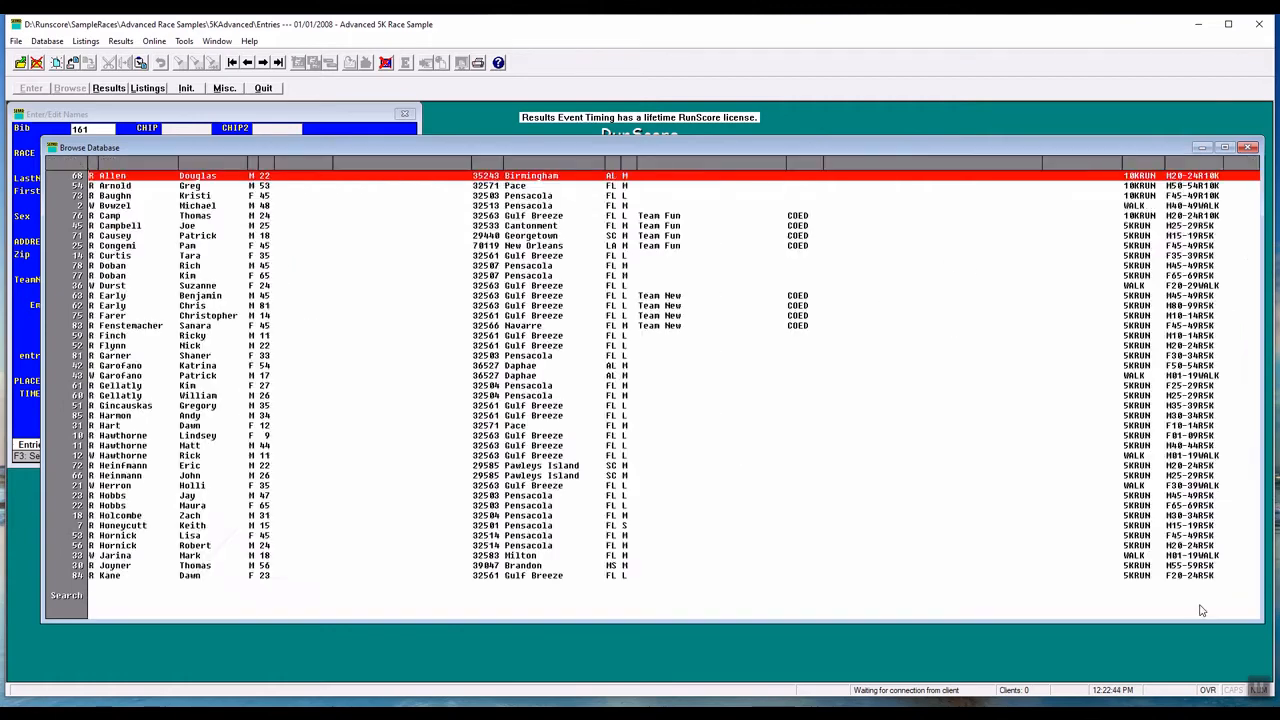
click(1200, 604)
click(1200, 604)
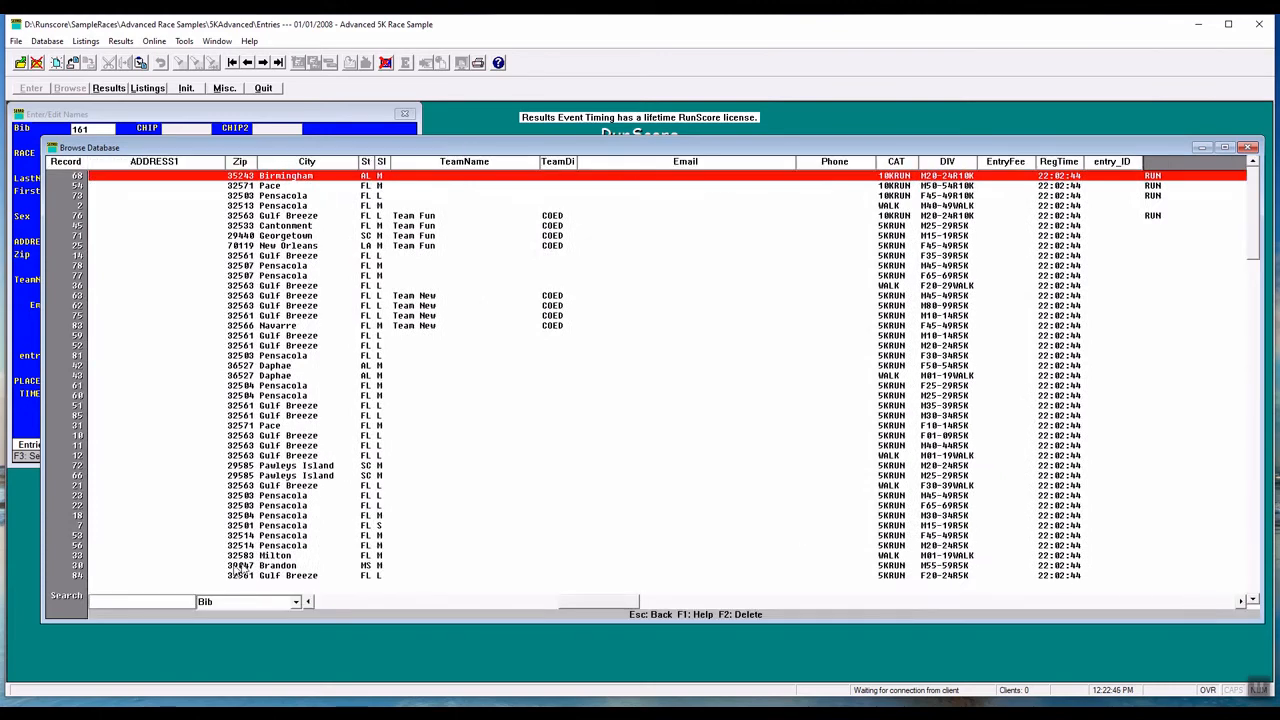
click(324, 602)
click(324, 602)
click(326, 604)
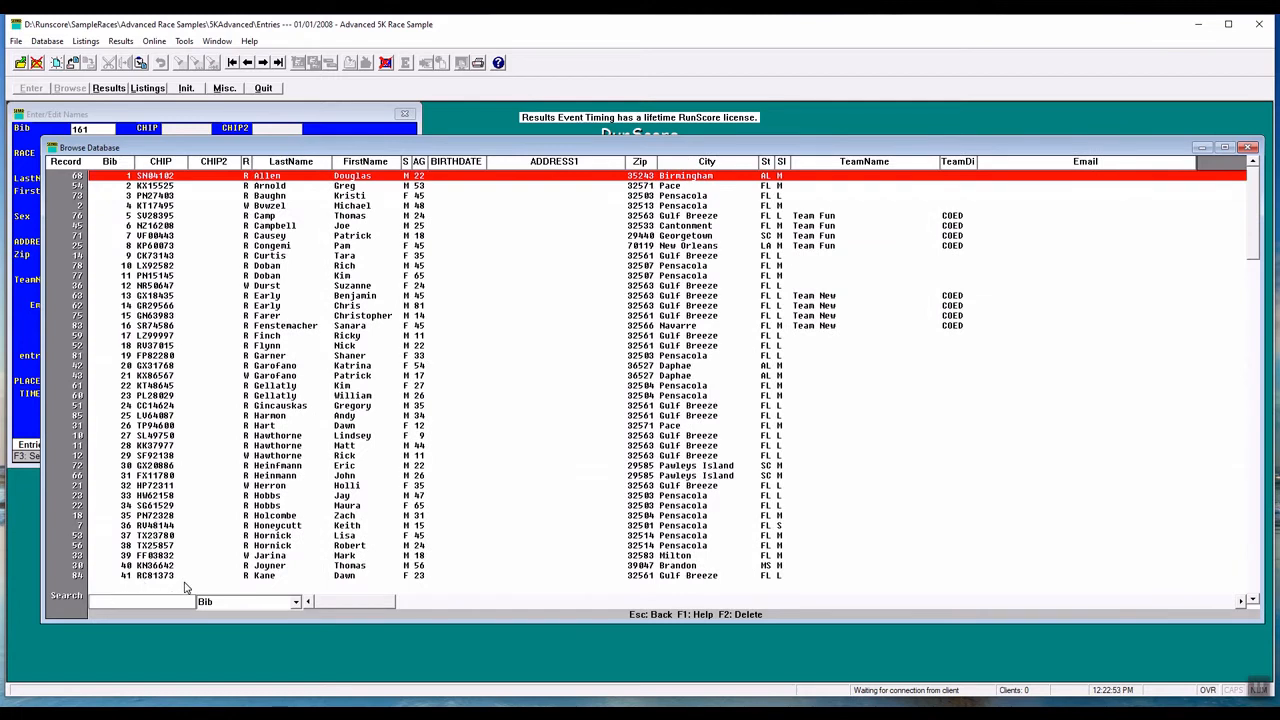
Search the browse list for bib 69 and open that record in Enter/Edit Names in place of the window already open
text(69)
key(Return)
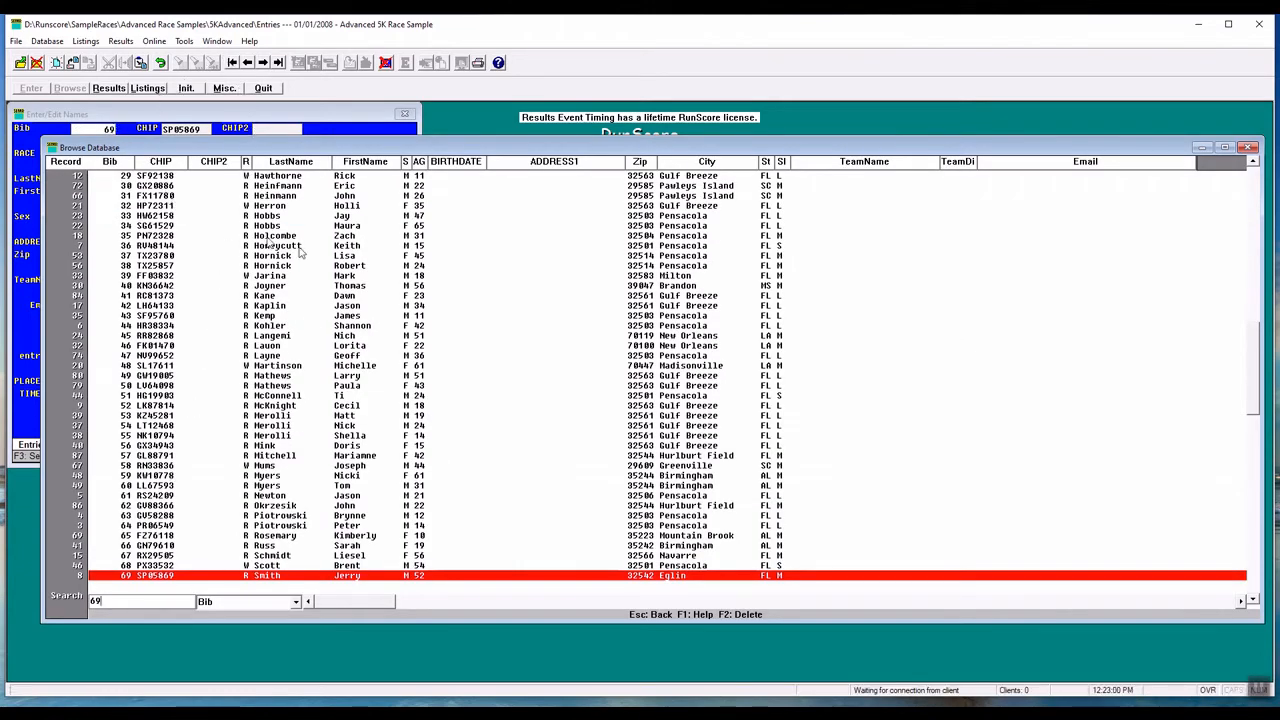
click(404, 113)
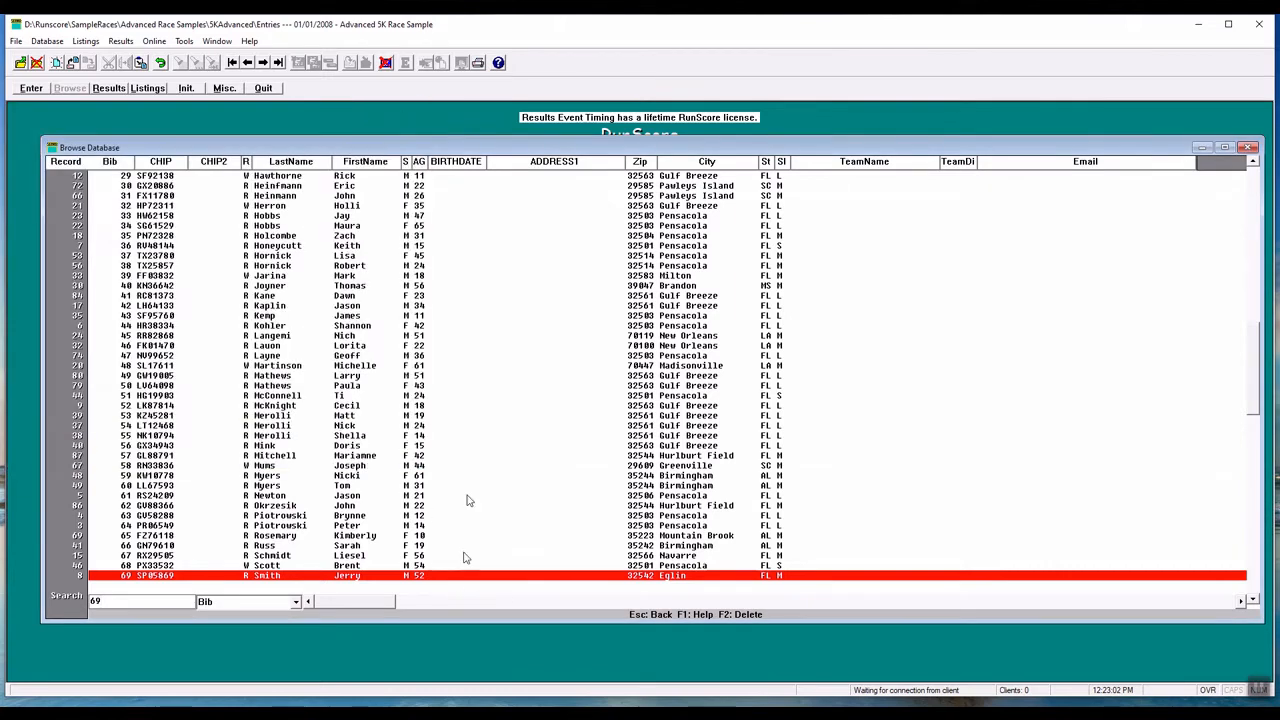
double_click(183, 578)
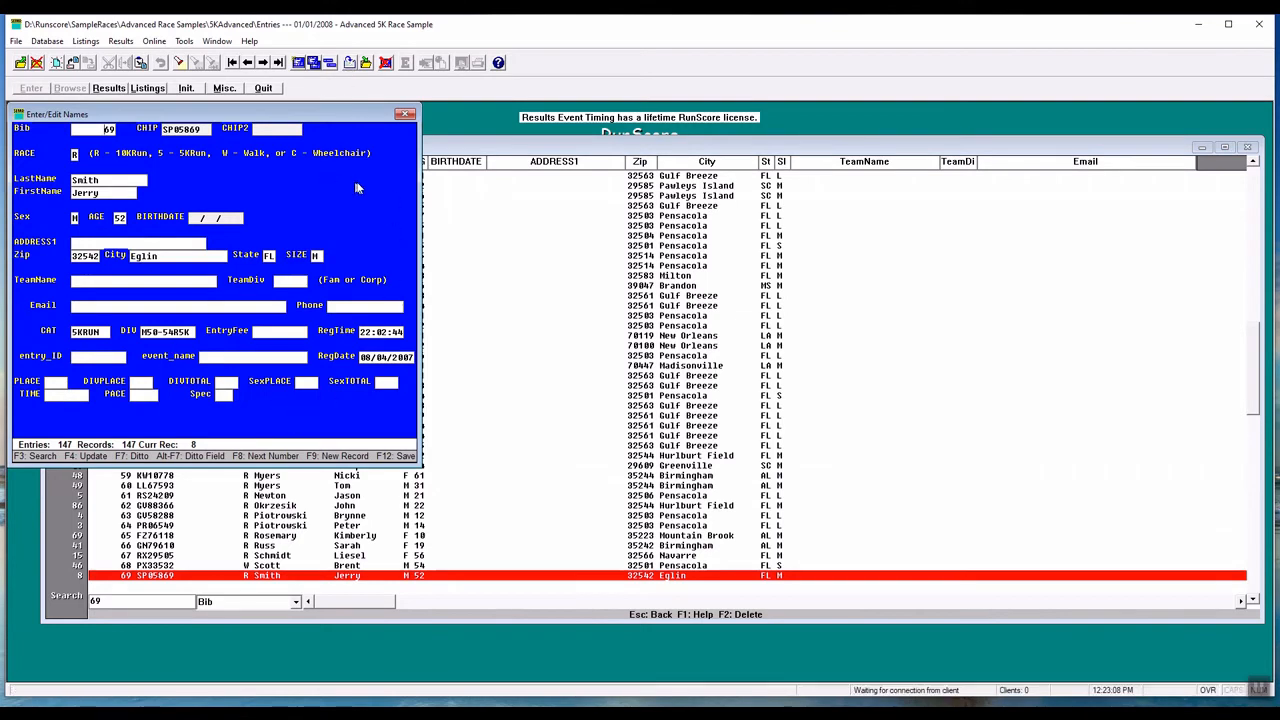
Close the bib 69 record and jump to the last and first entries of the browse list
click(405, 117)
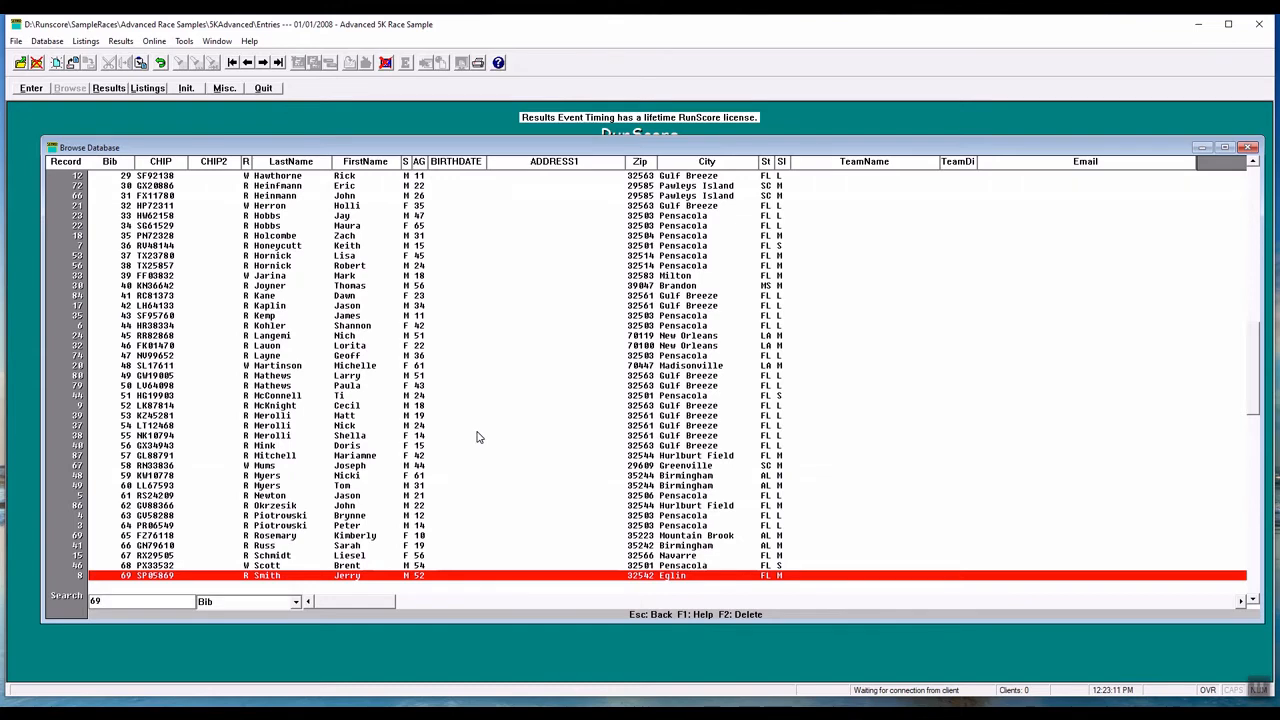
key(End)
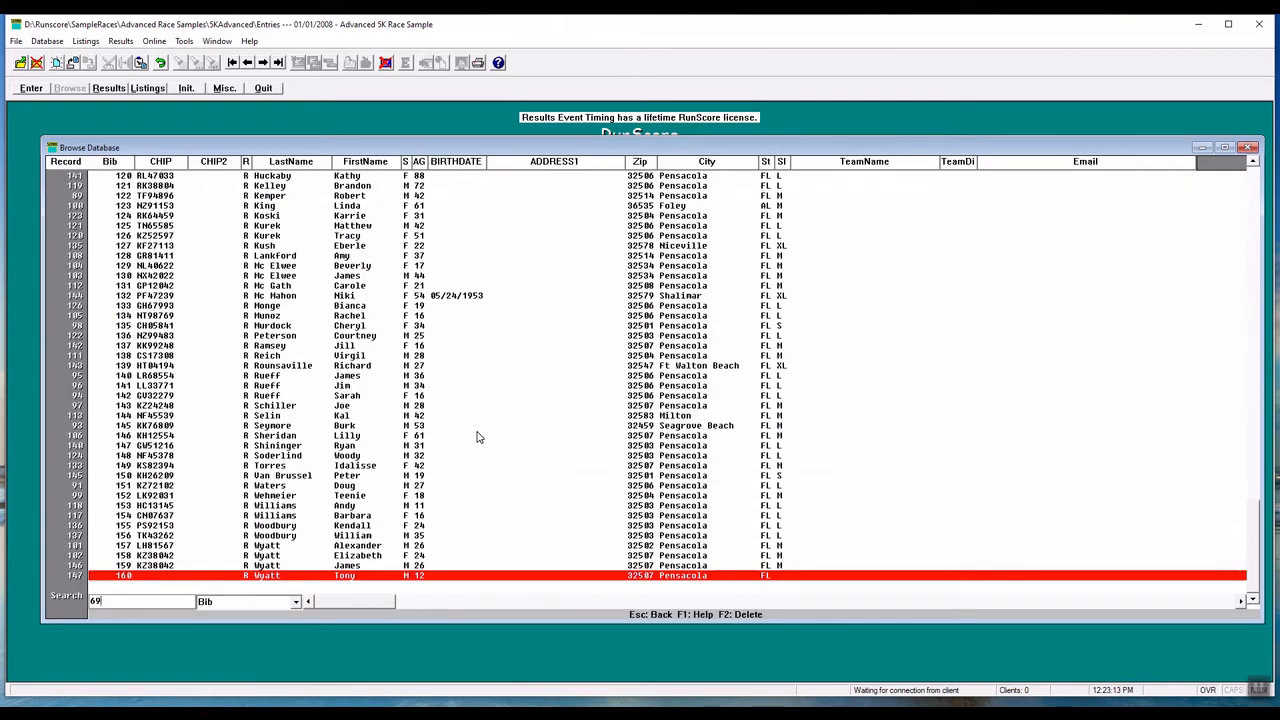
key(Home)
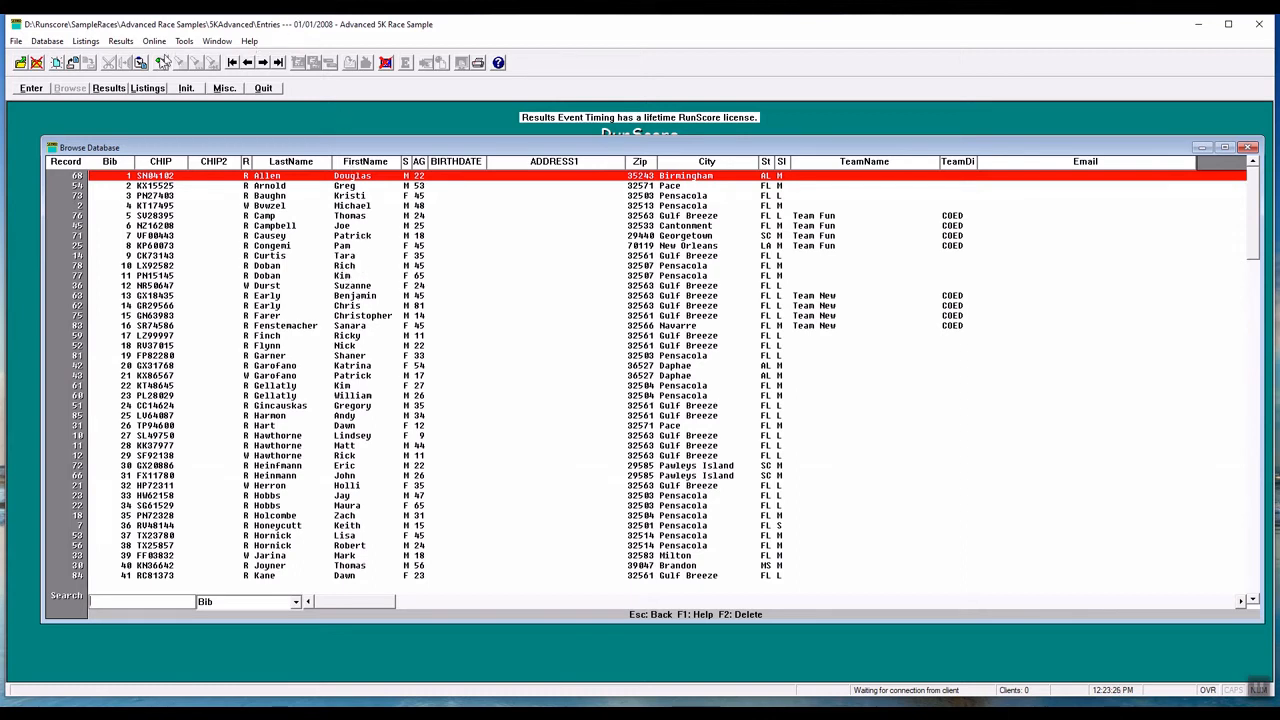
Examine the runner listed for bib 11 in second place of the FINISH results, and close the results
click(110, 88)
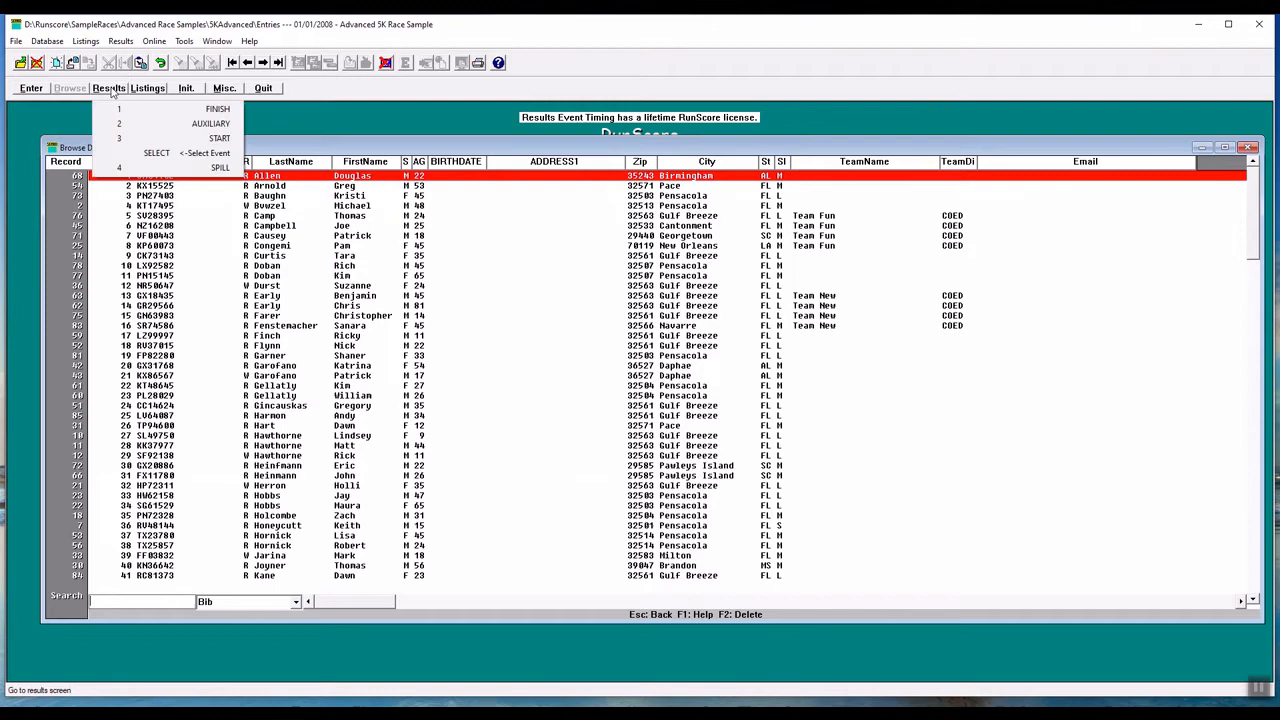
click(215, 110)
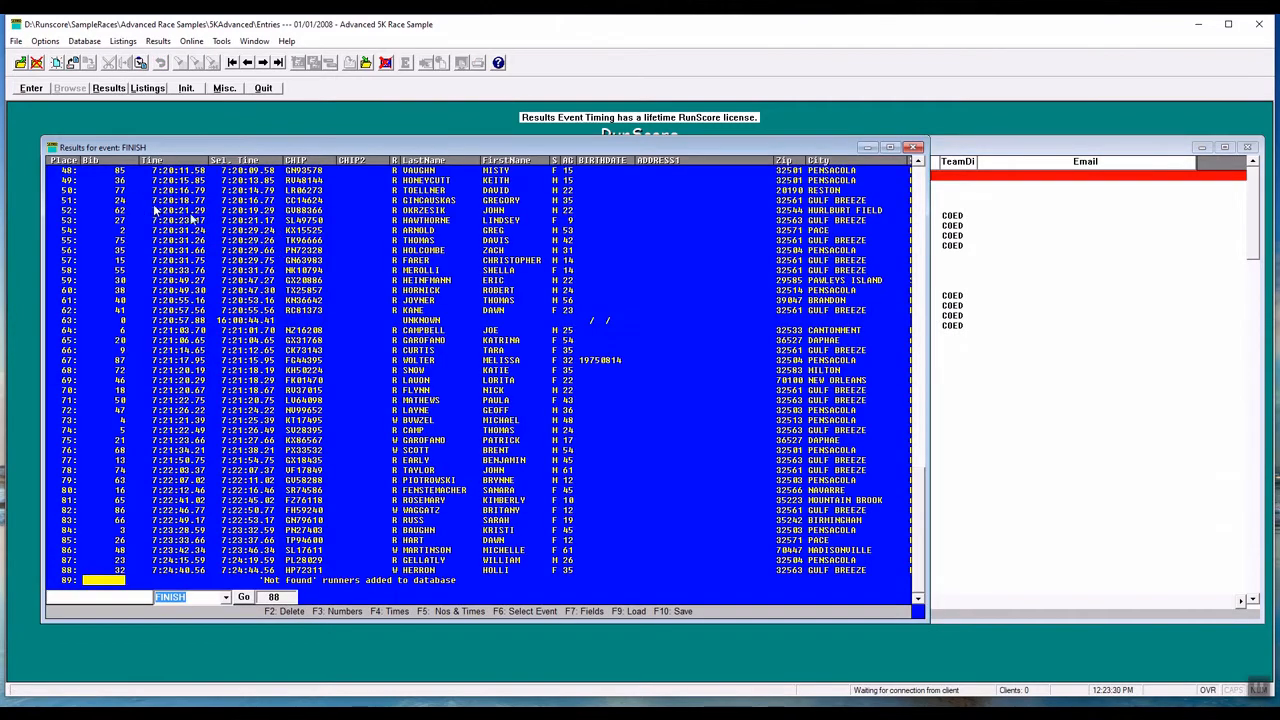
key(Home)
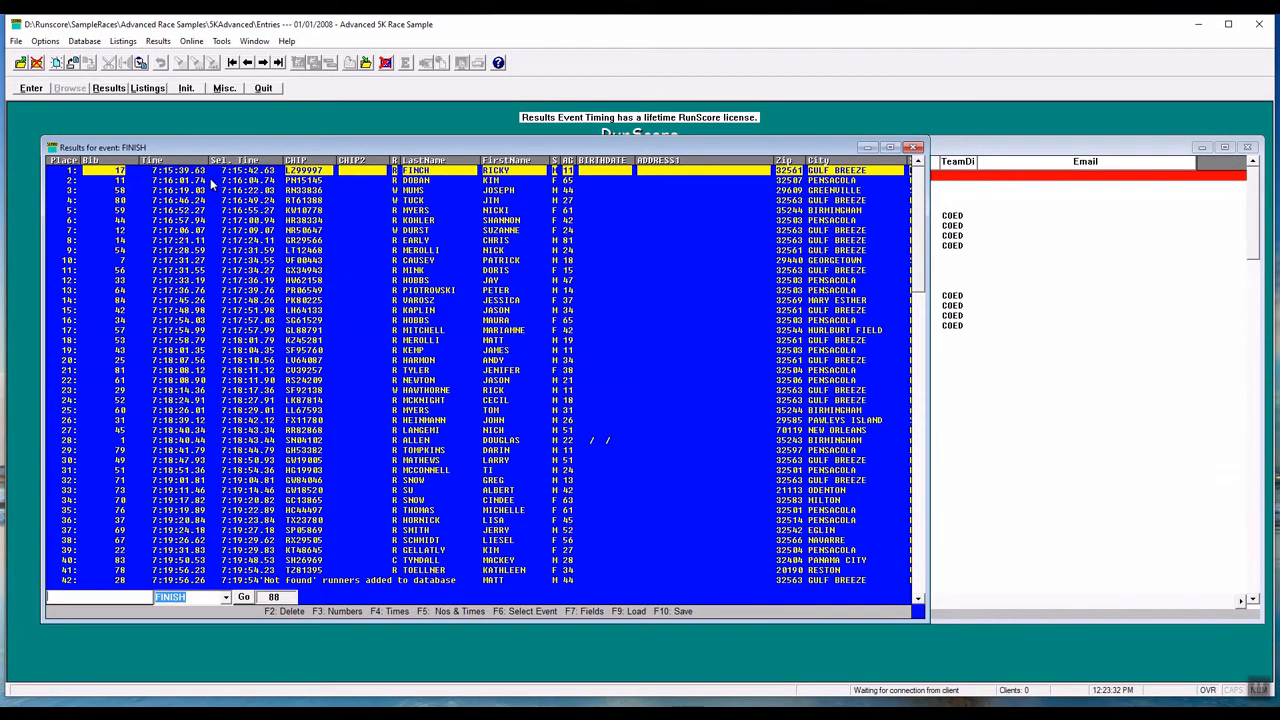
click(209, 180)
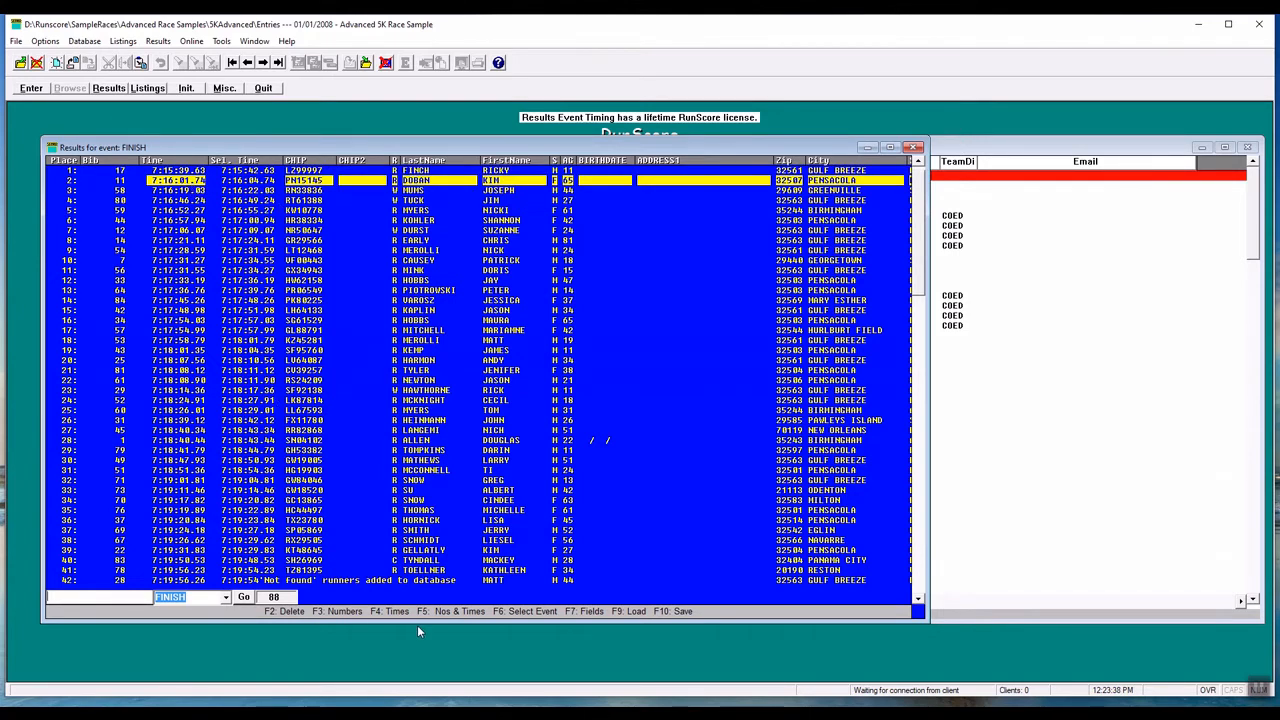
click(915, 148)
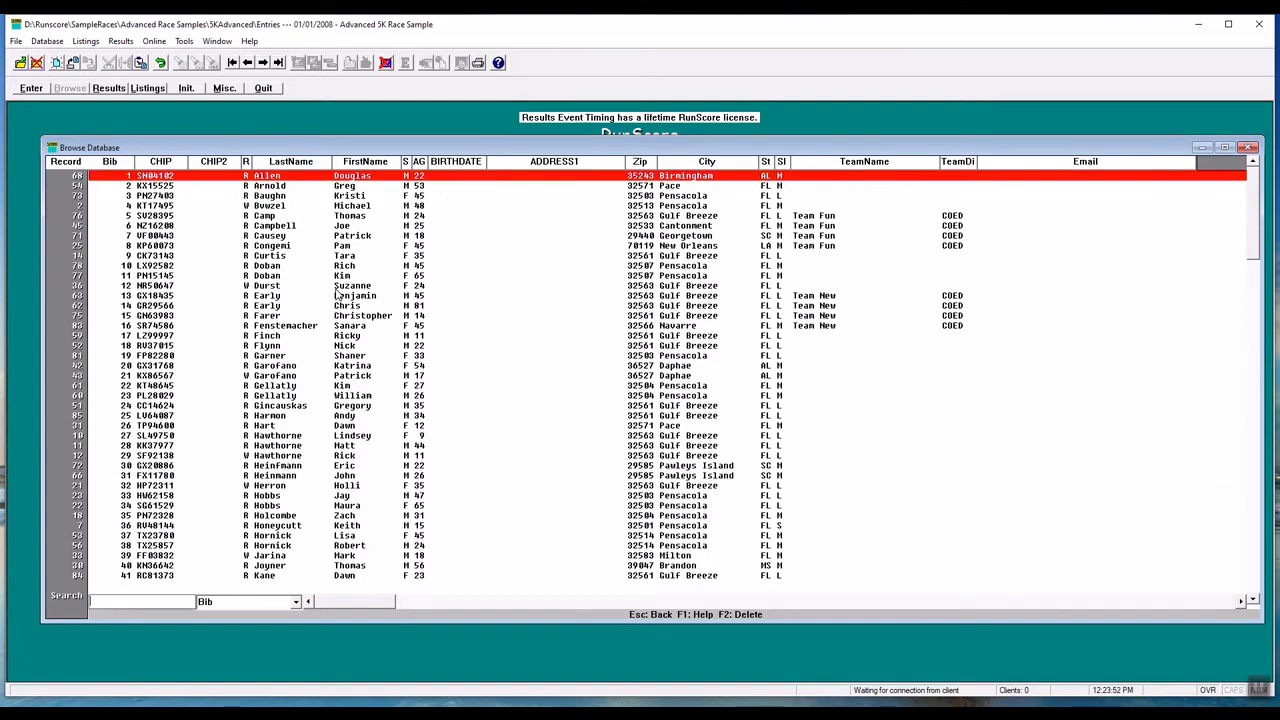
Read the Browse database help topic, including swapping two bib numbers, and return to the browse window's search field
key(F1)
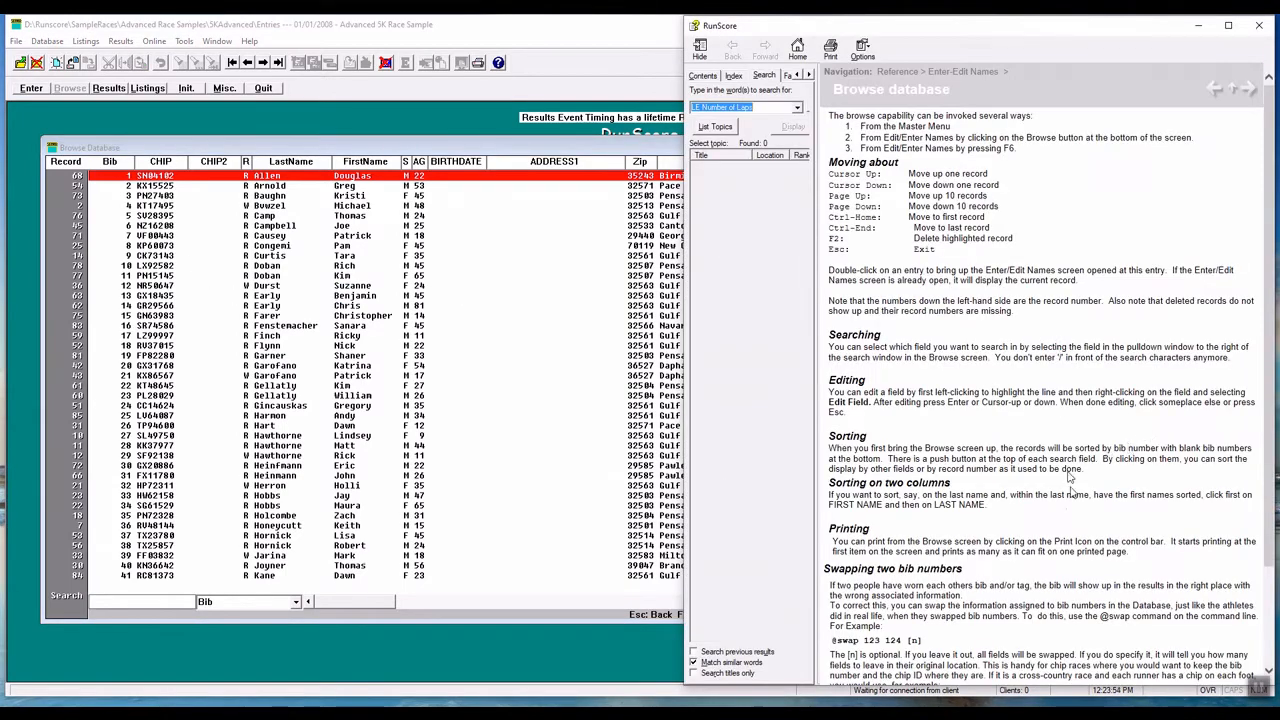
scroll(1070, 478, down, 3)
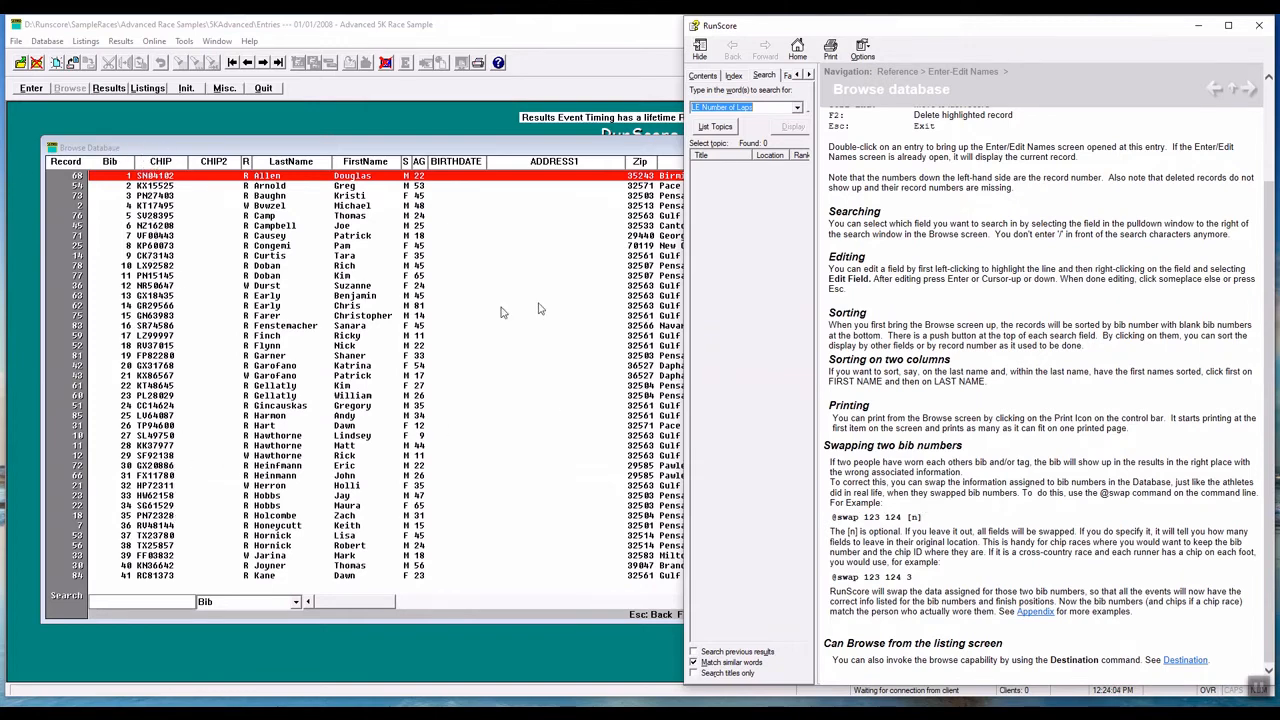
click(131, 600)
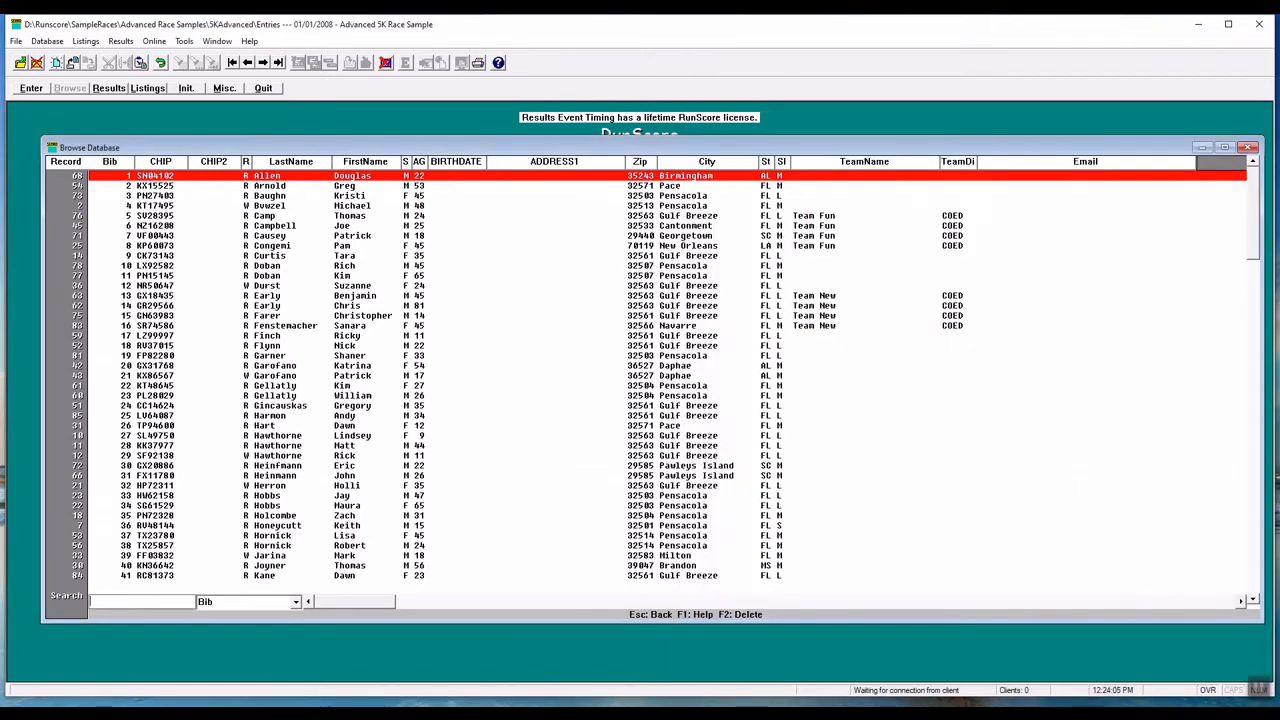
text(6)
text(swap 10 11)
key(Return)
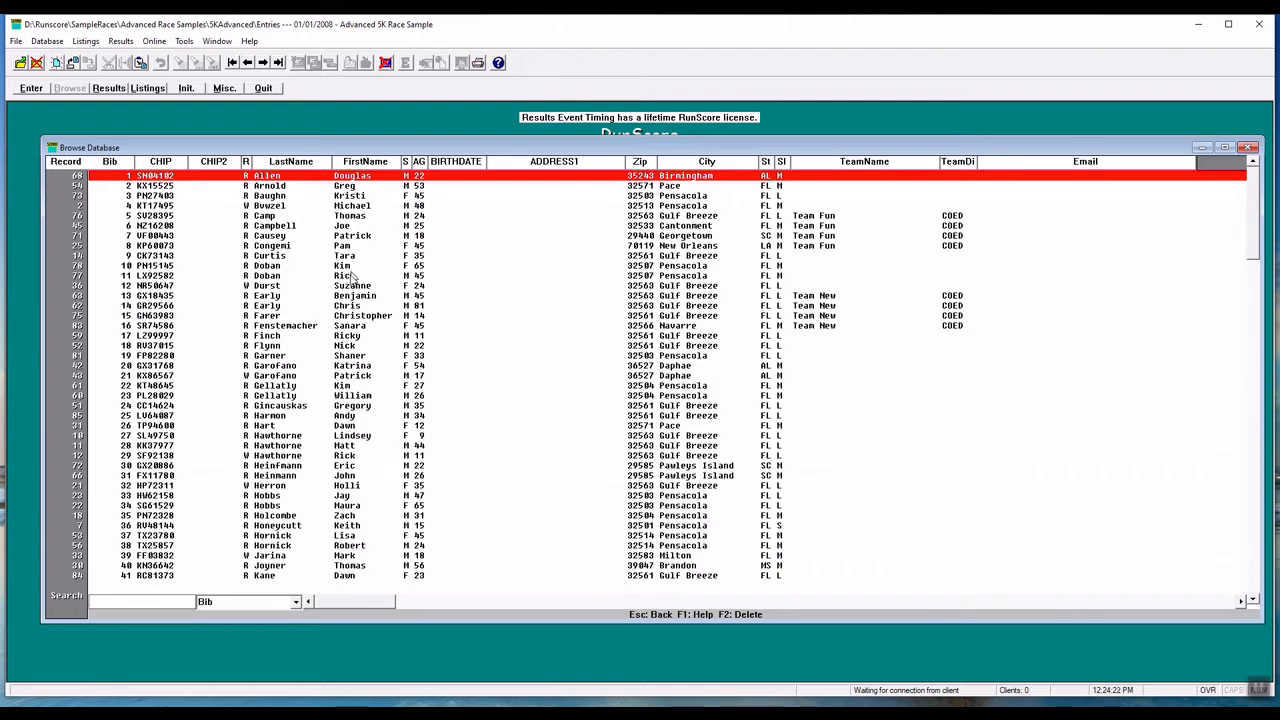
Check which runner is assigned to bib 11 in the FINISH results after the swap, and close the results
click(108, 88)
click(195, 112)
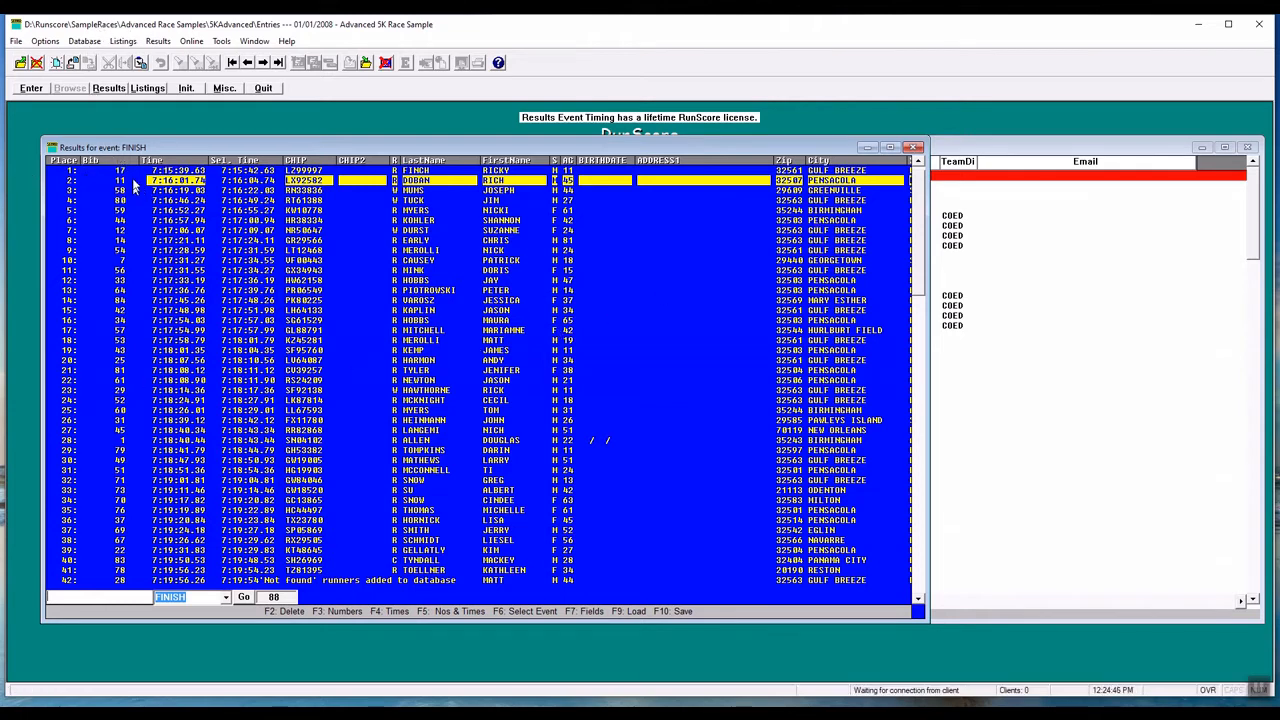
click(916, 147)
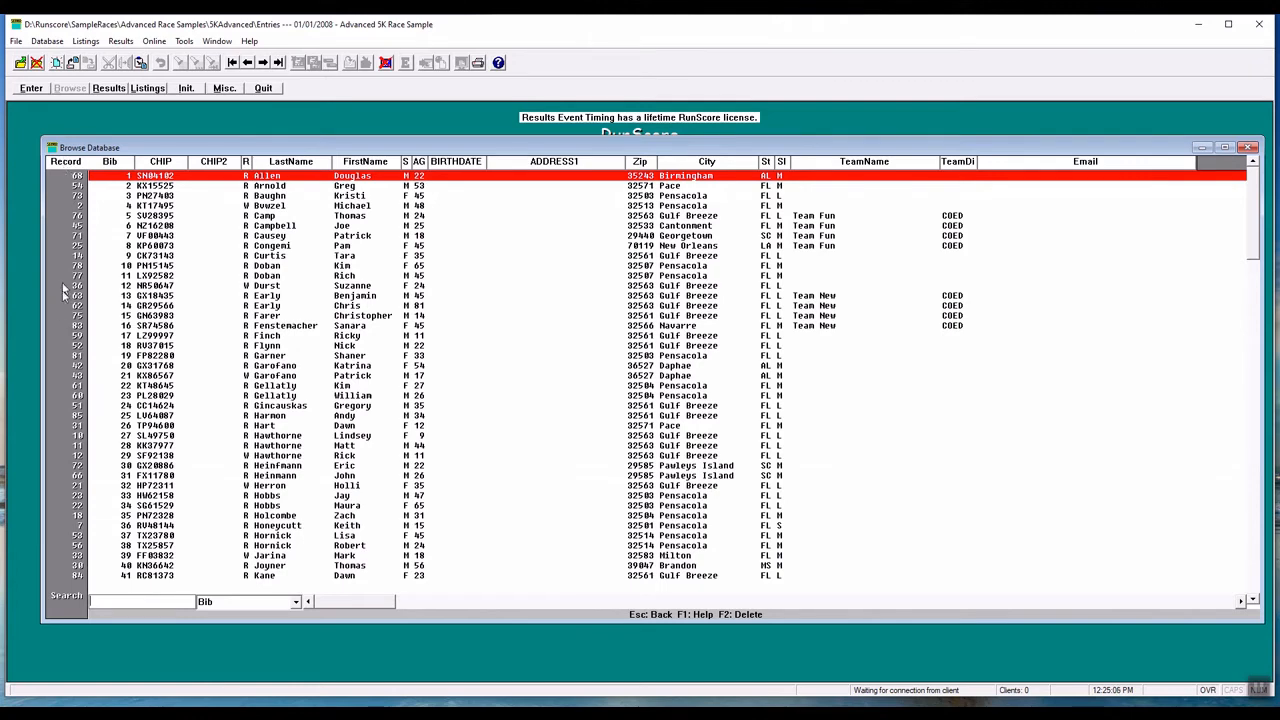
Sort the browse list by record number
click(63, 162)
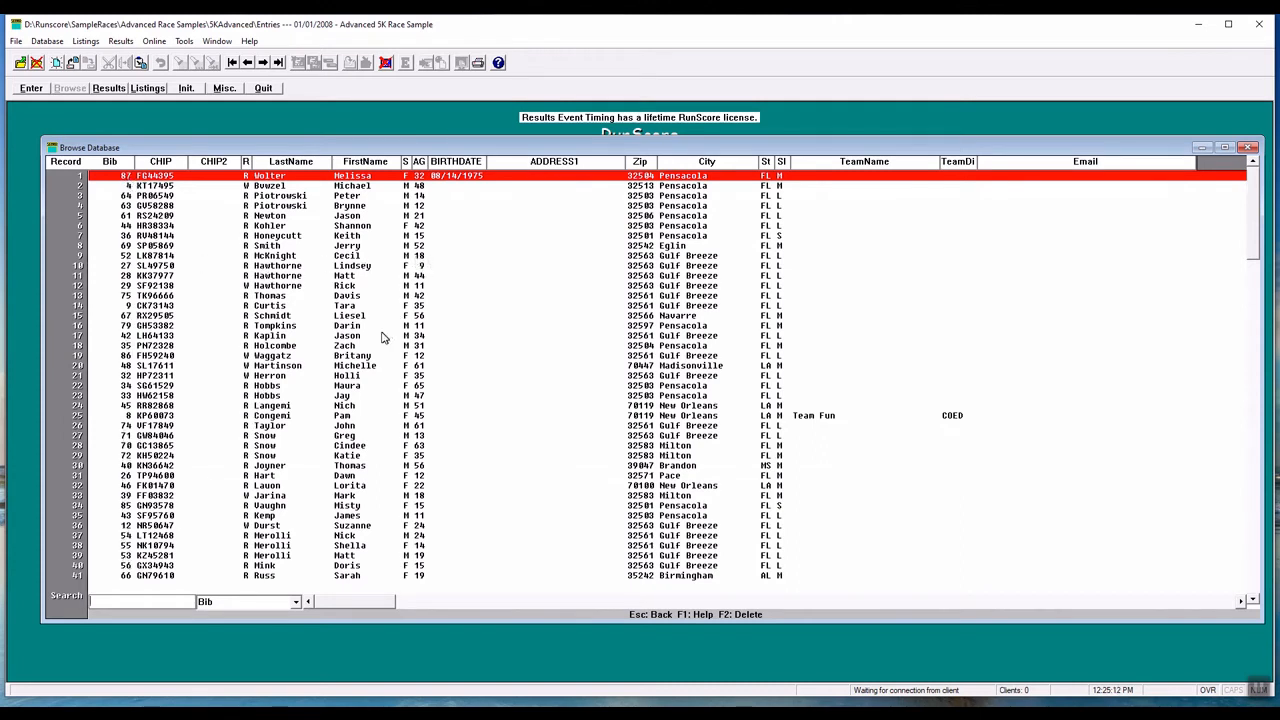
Sort the browse list by bib number, reversing to descending order and back to ascending
click(117, 165)
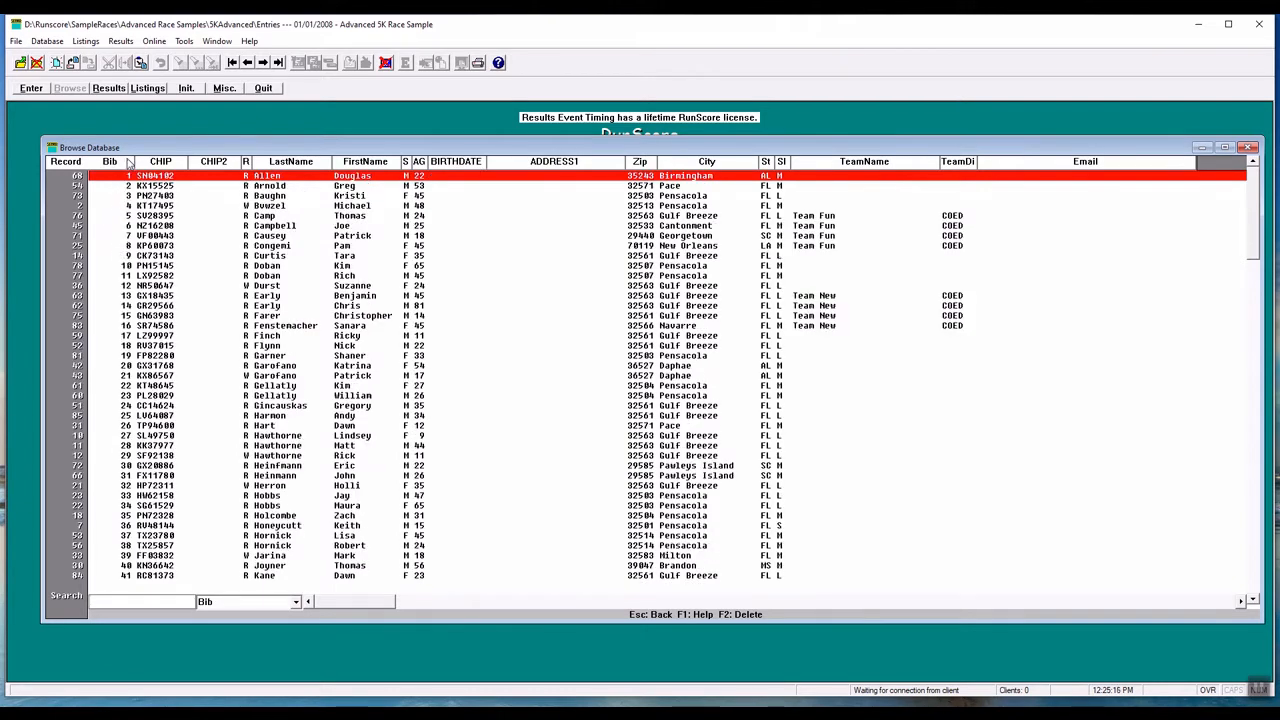
click(119, 164)
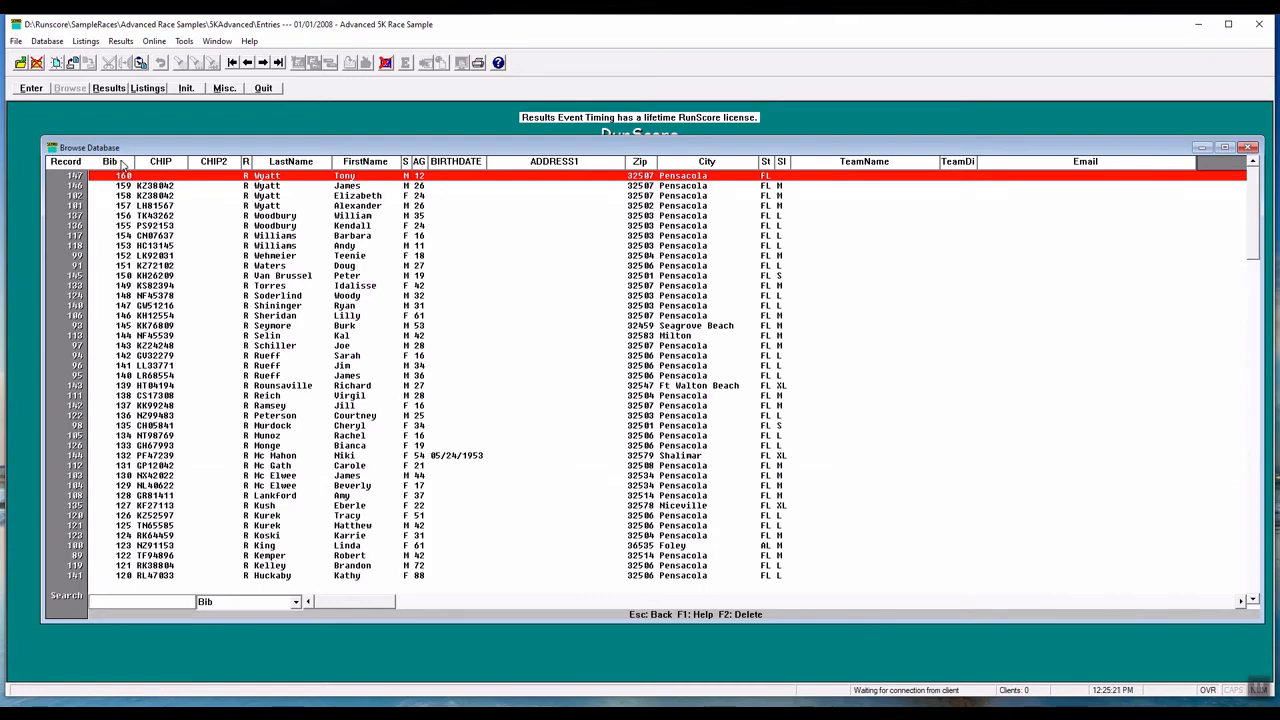
click(121, 165)
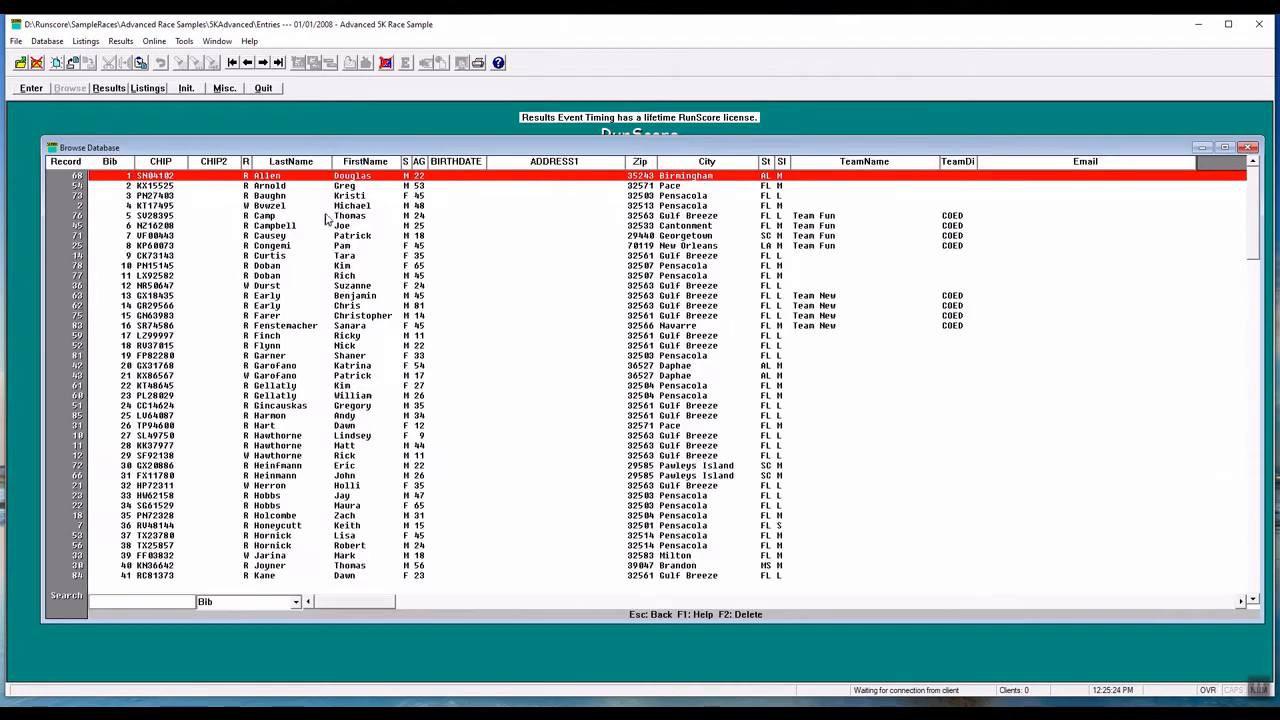
Sort the browse list by last name in both directions, by first name descending and again by last name, and close the browse window
click(291, 163)
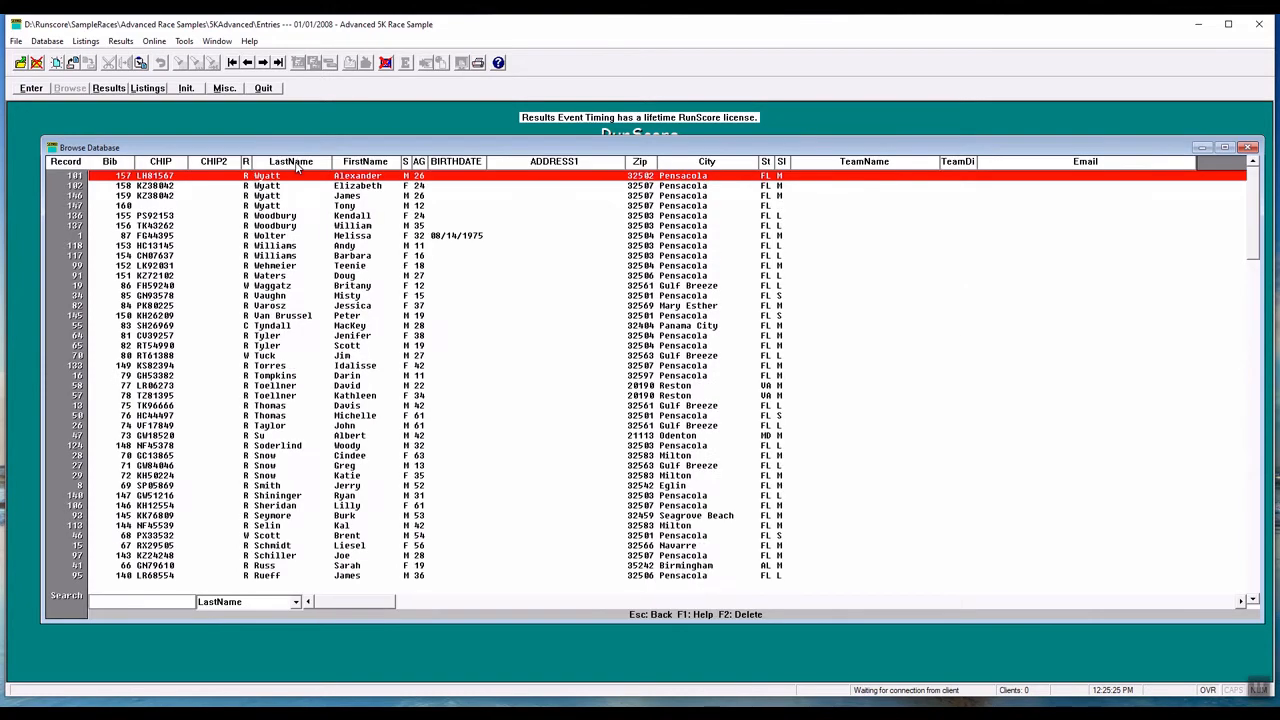
click(296, 166)
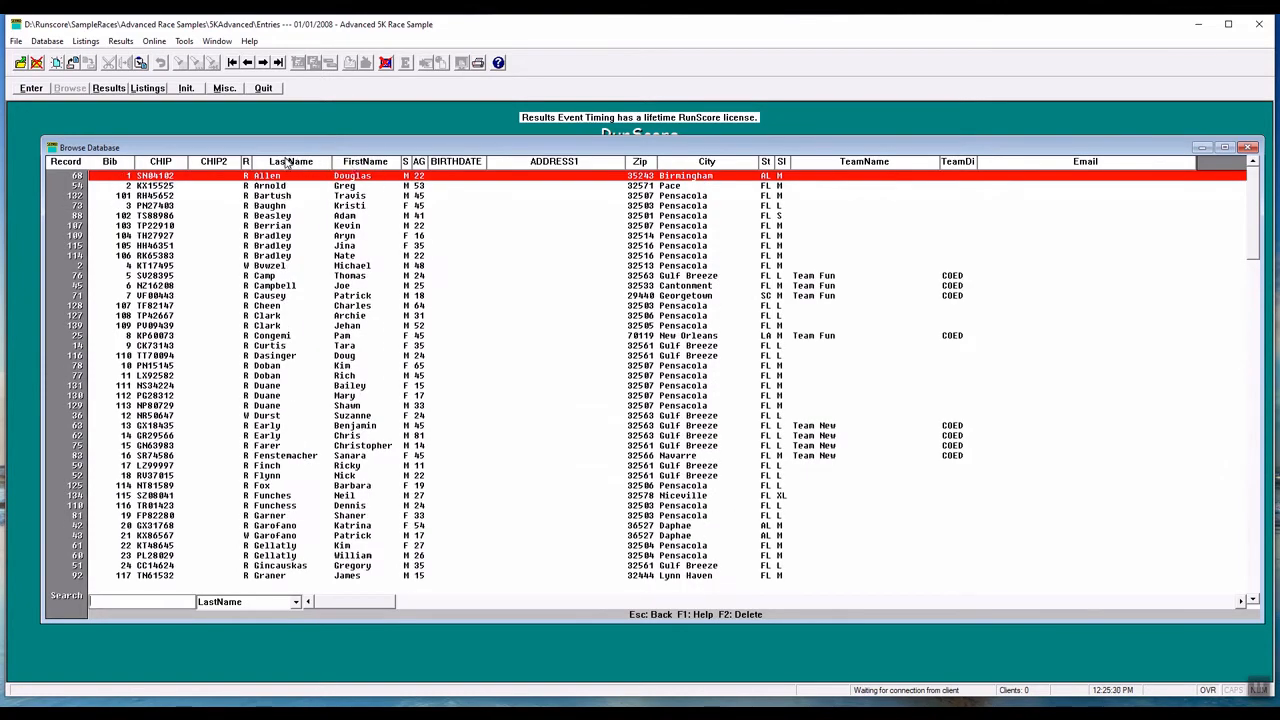
click(368, 165)
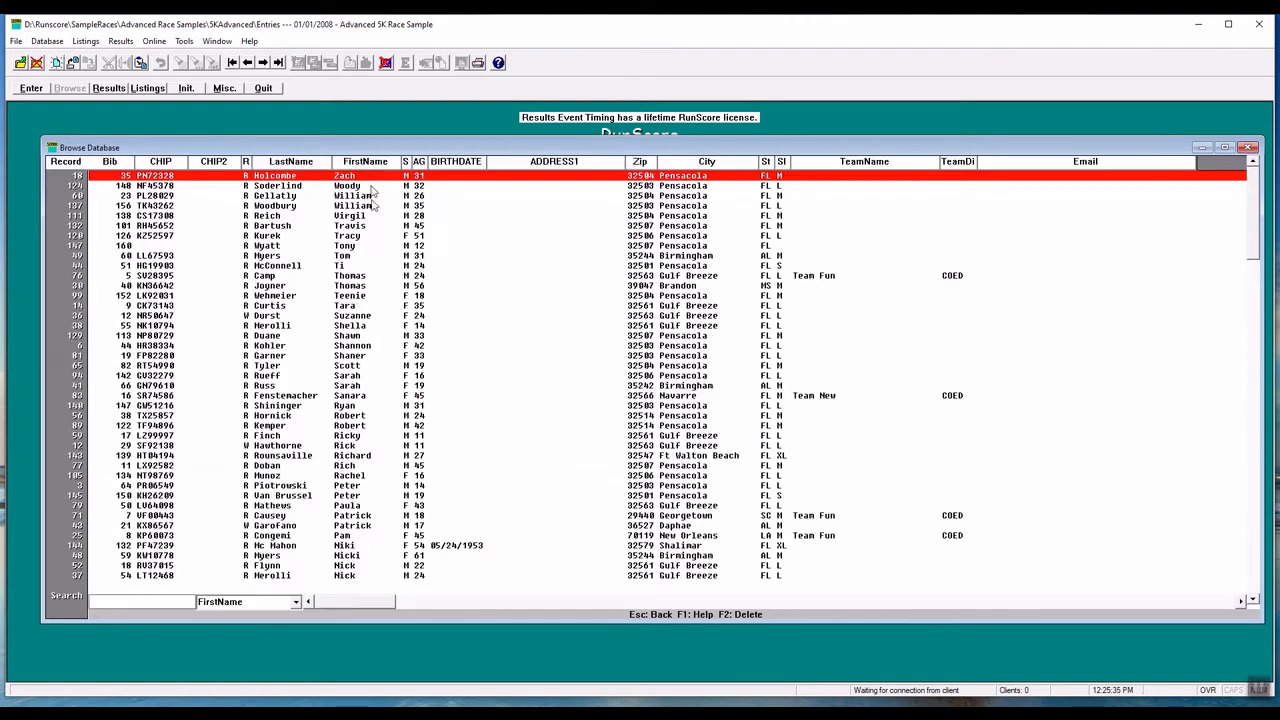
click(287, 165)
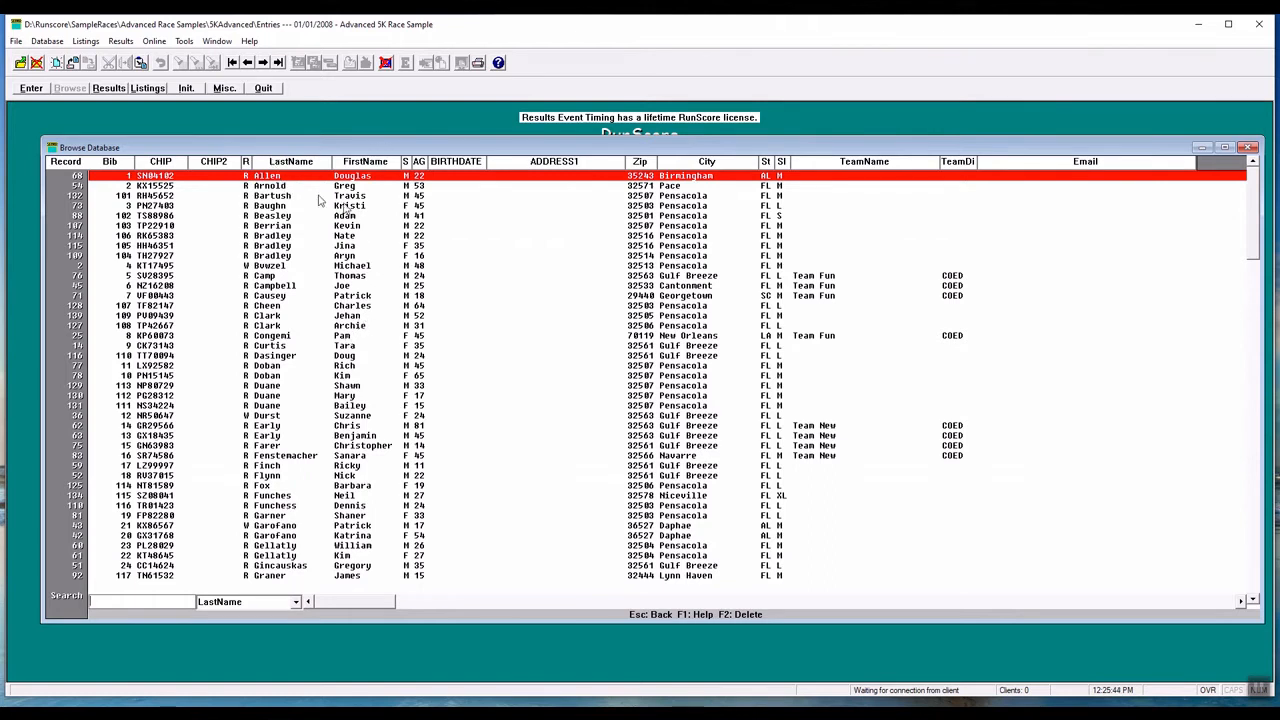
click(1248, 148)
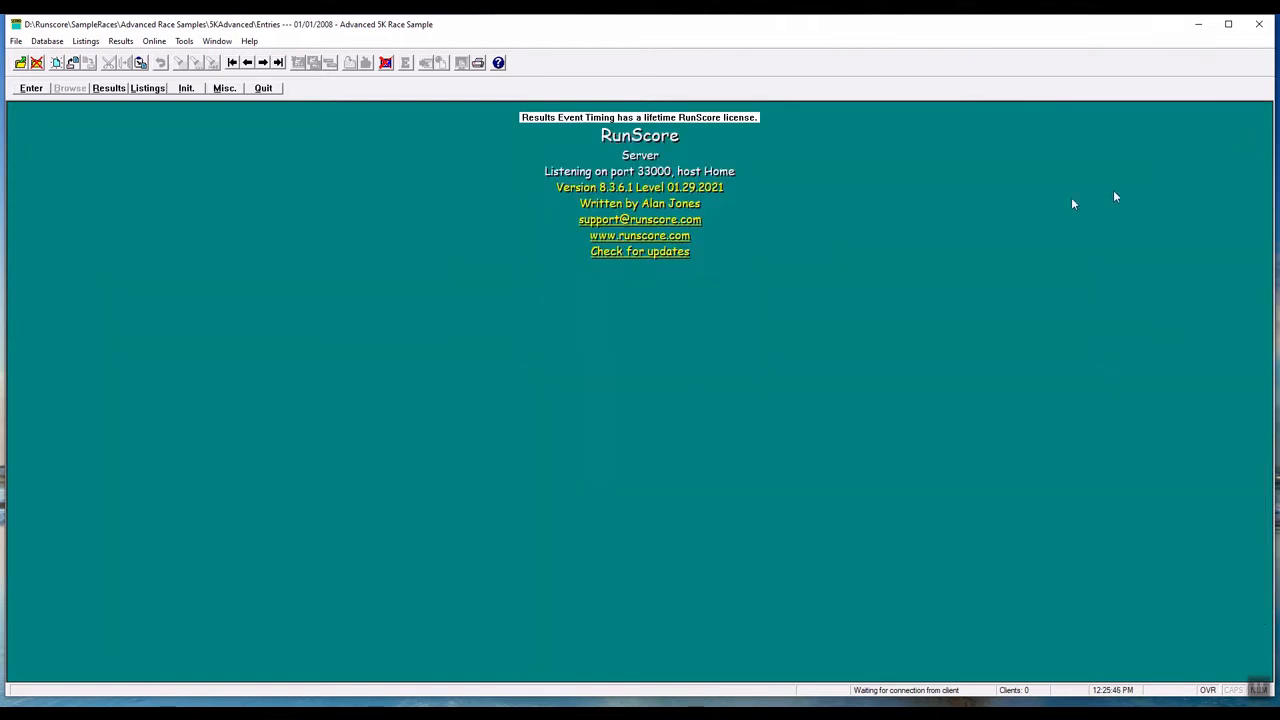
Reopen the database browse list and alternate its sorting between first name and last name, ending with last names in ascending order
click(70, 88)
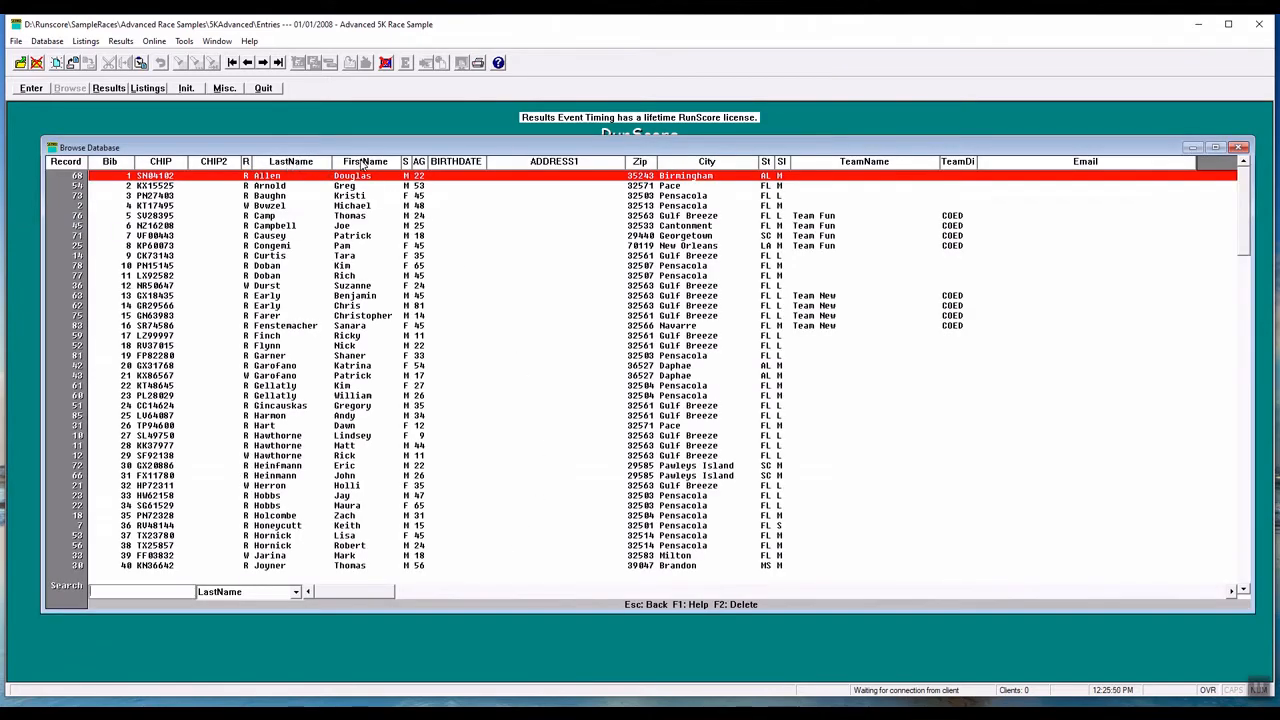
click(364, 162)
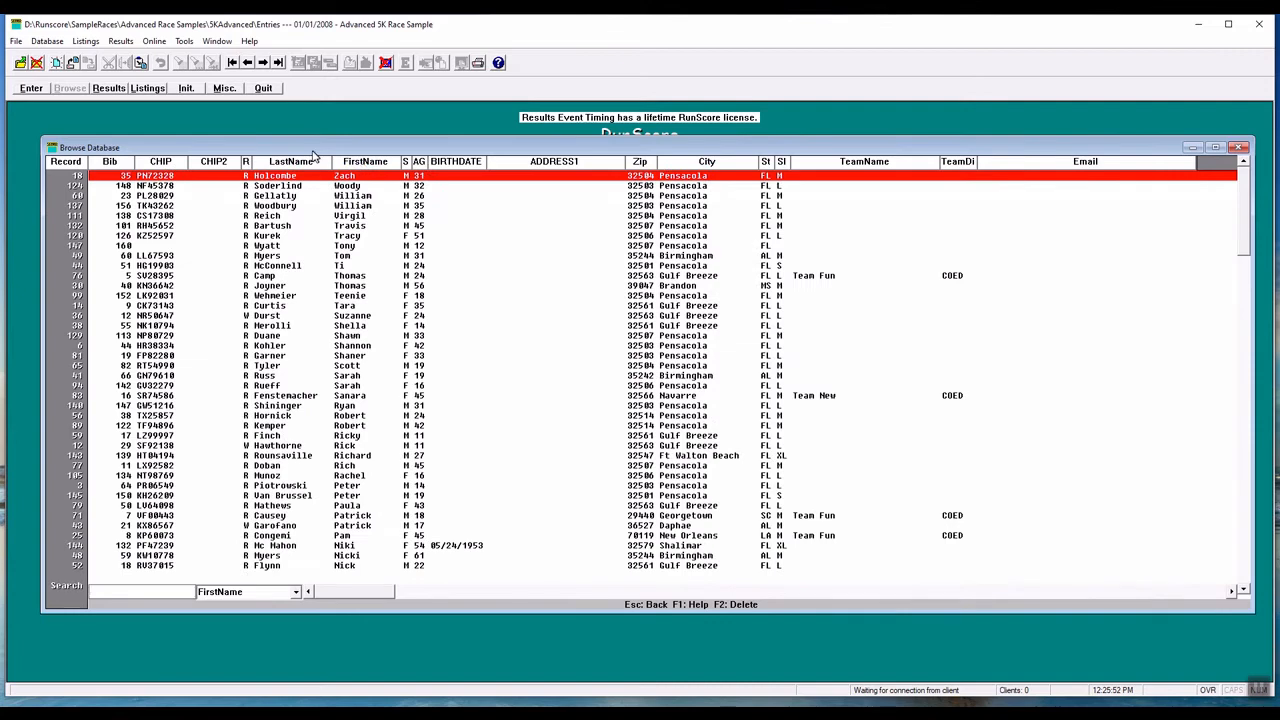
click(297, 162)
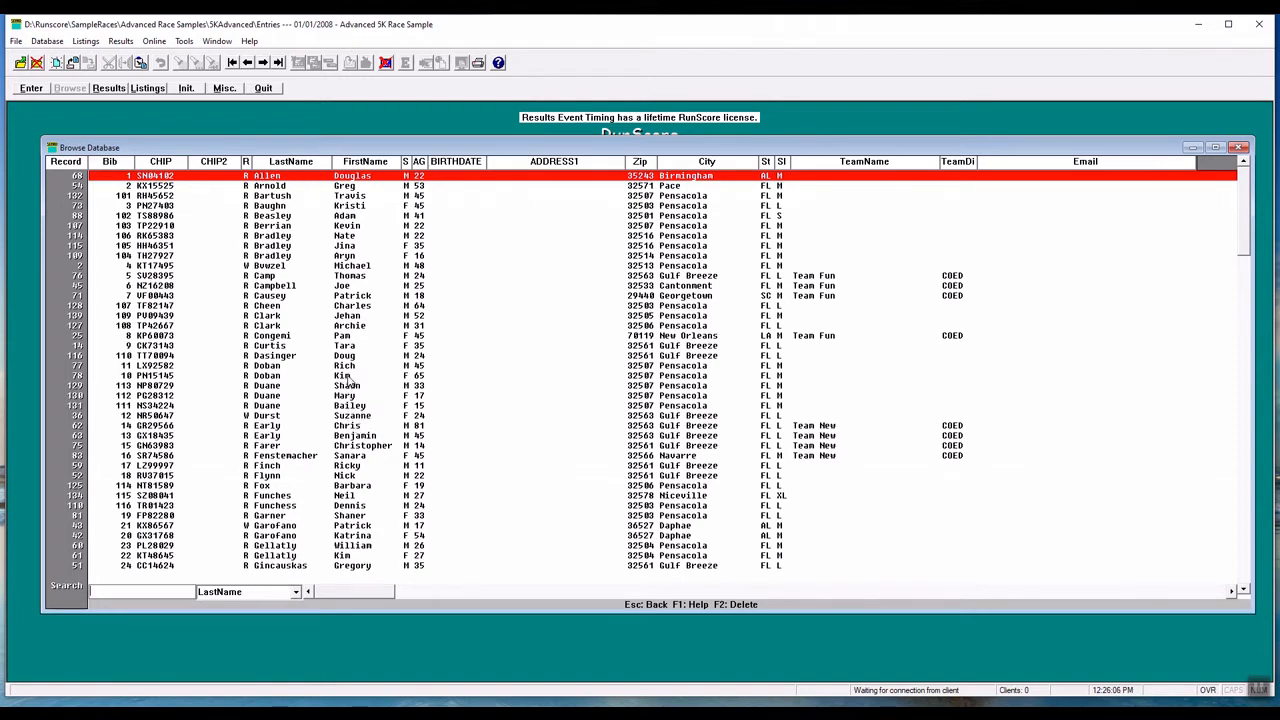
click(368, 162)
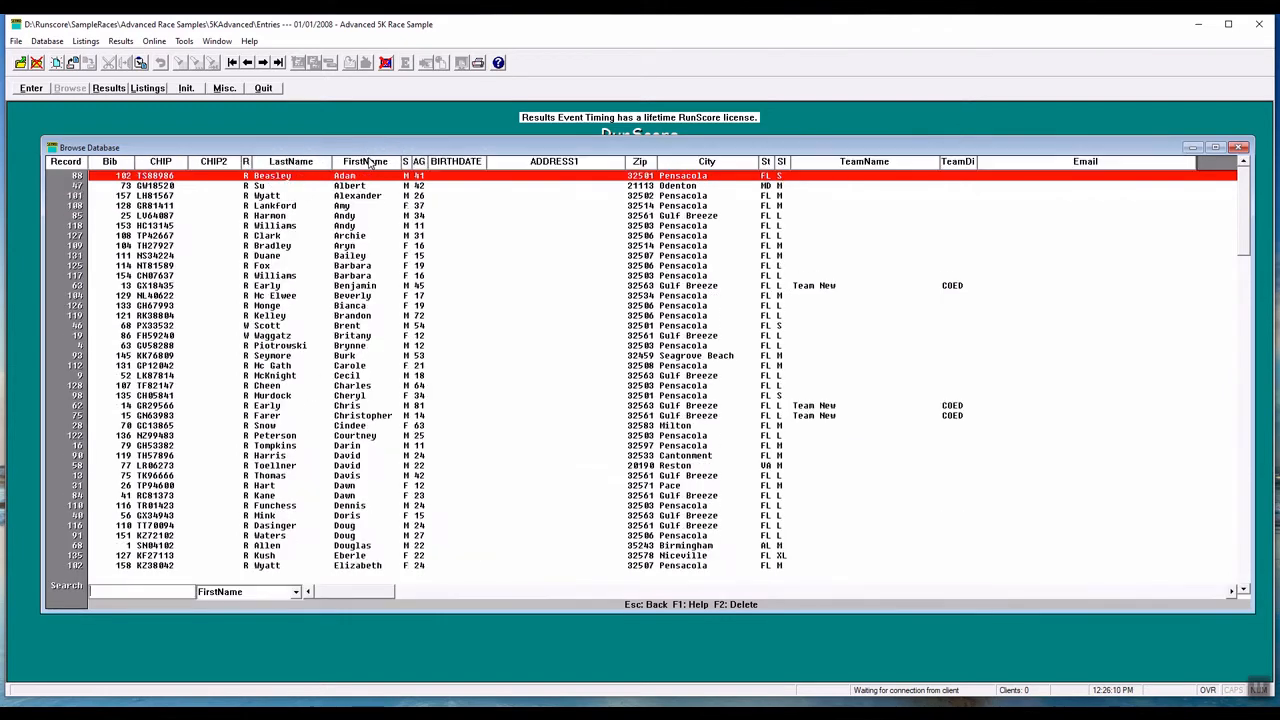
click(290, 162)
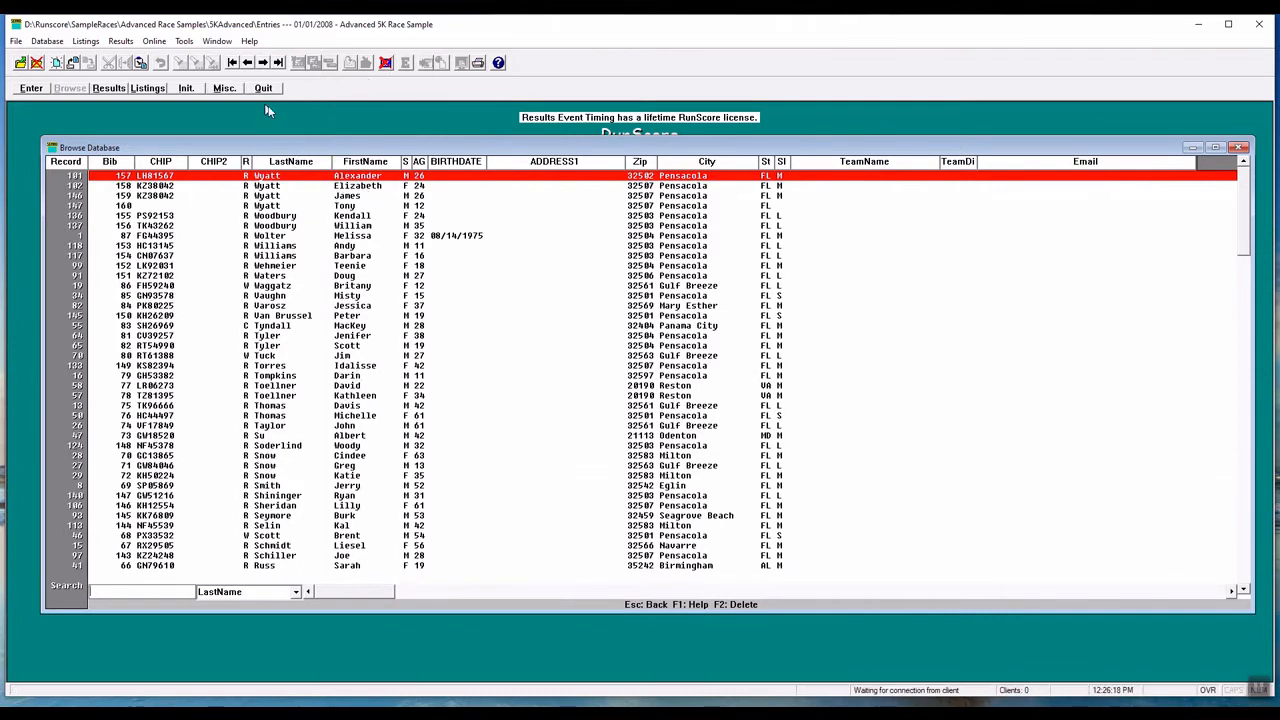
click(296, 164)
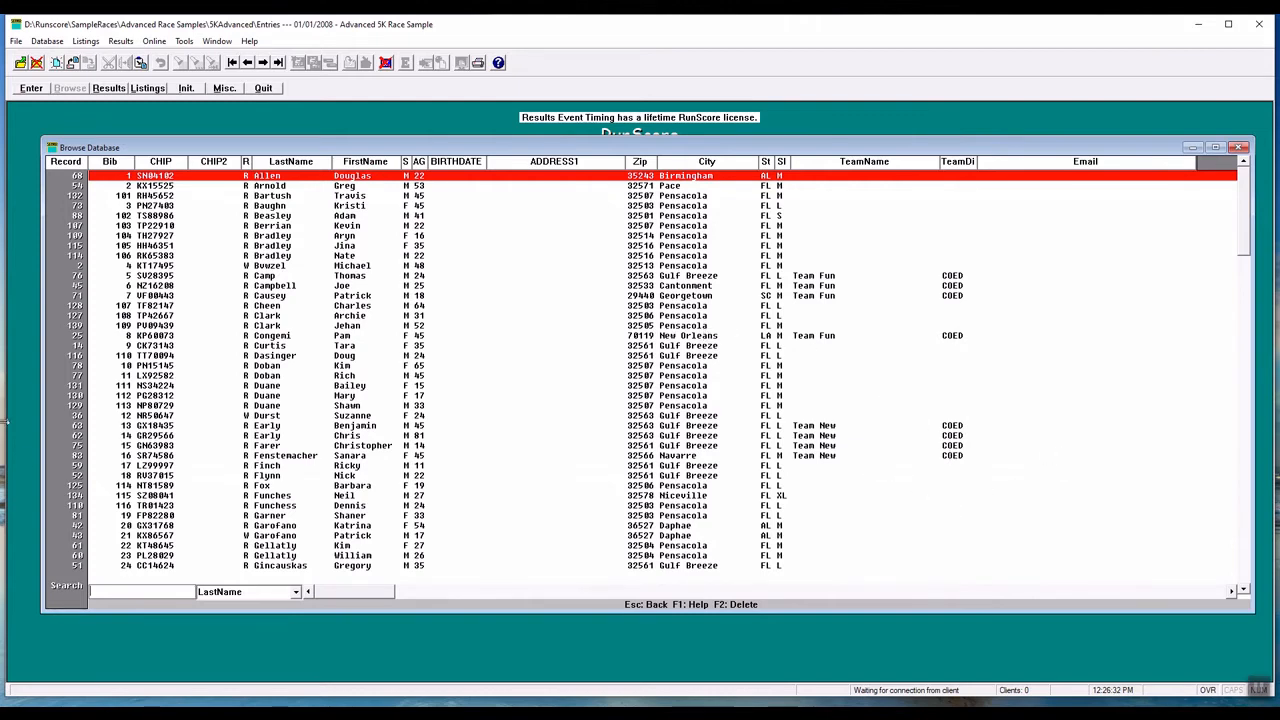
Sort the browse list by bib number in descending order and search for bib 89
click(110, 163)
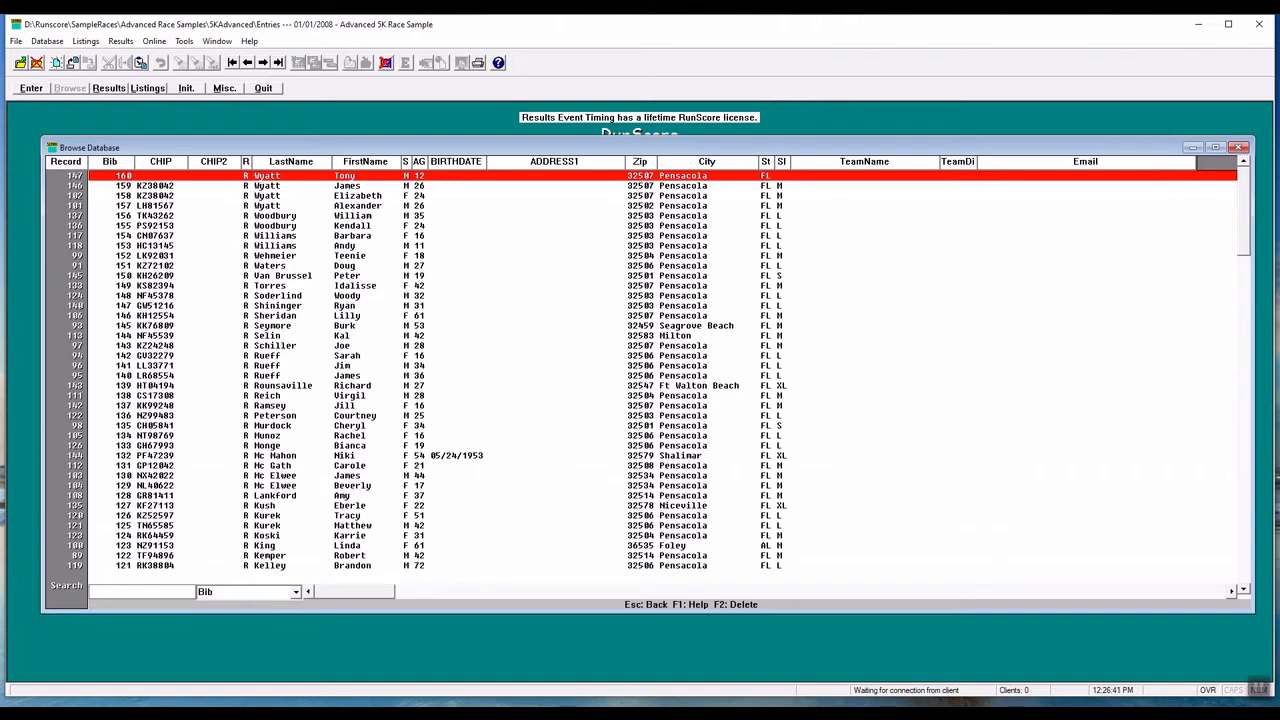
text(89)
key(Return)
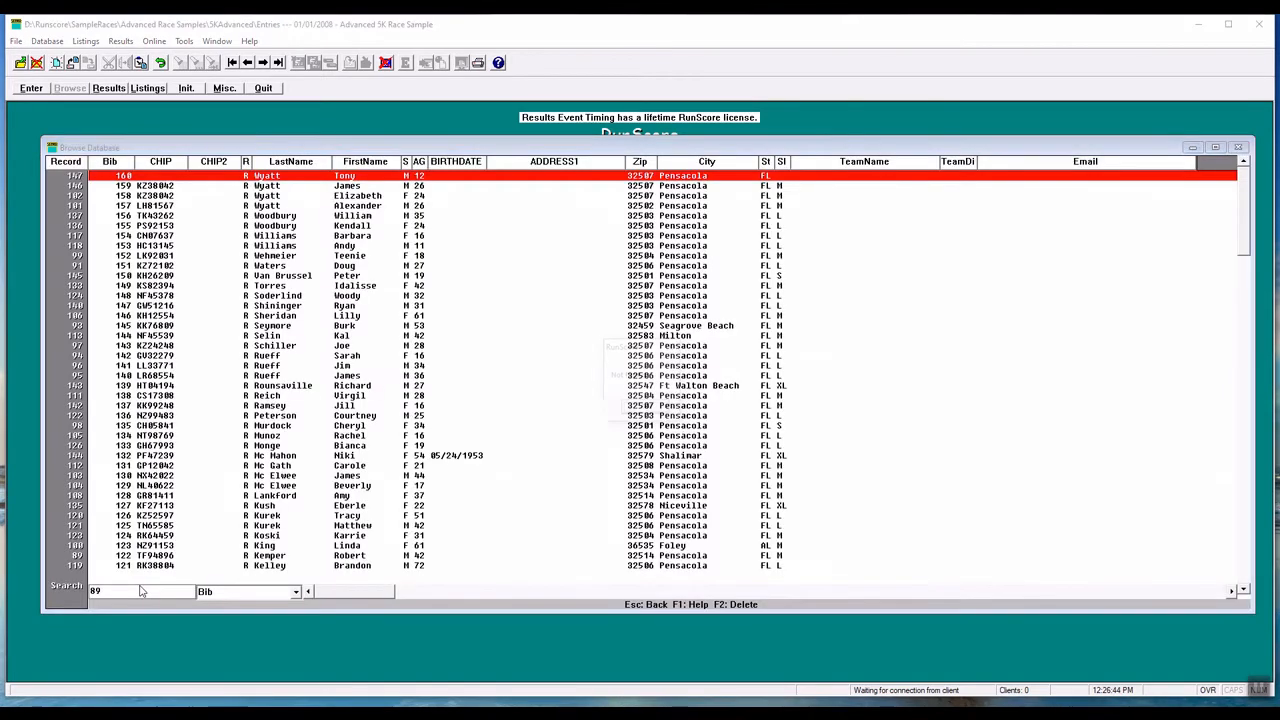
key(Return)
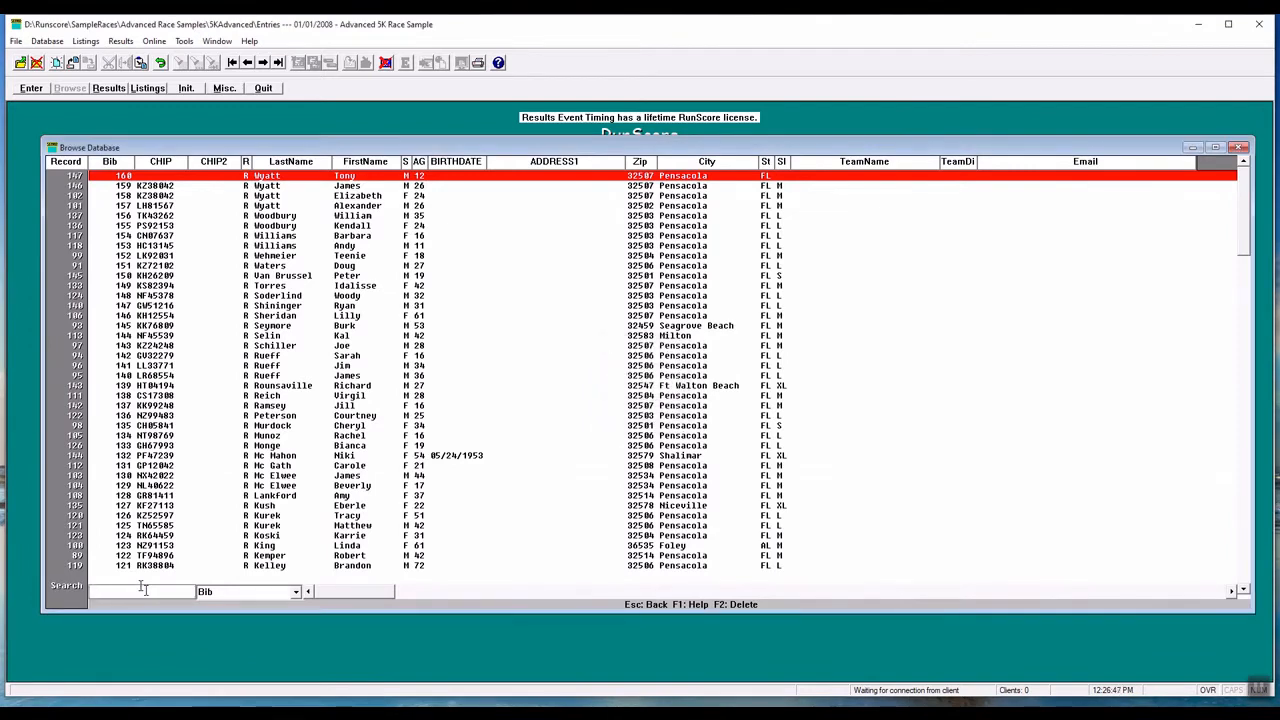
Search for bib 66, open its full entry form for viewing and close the form
text(66)
key(Return)
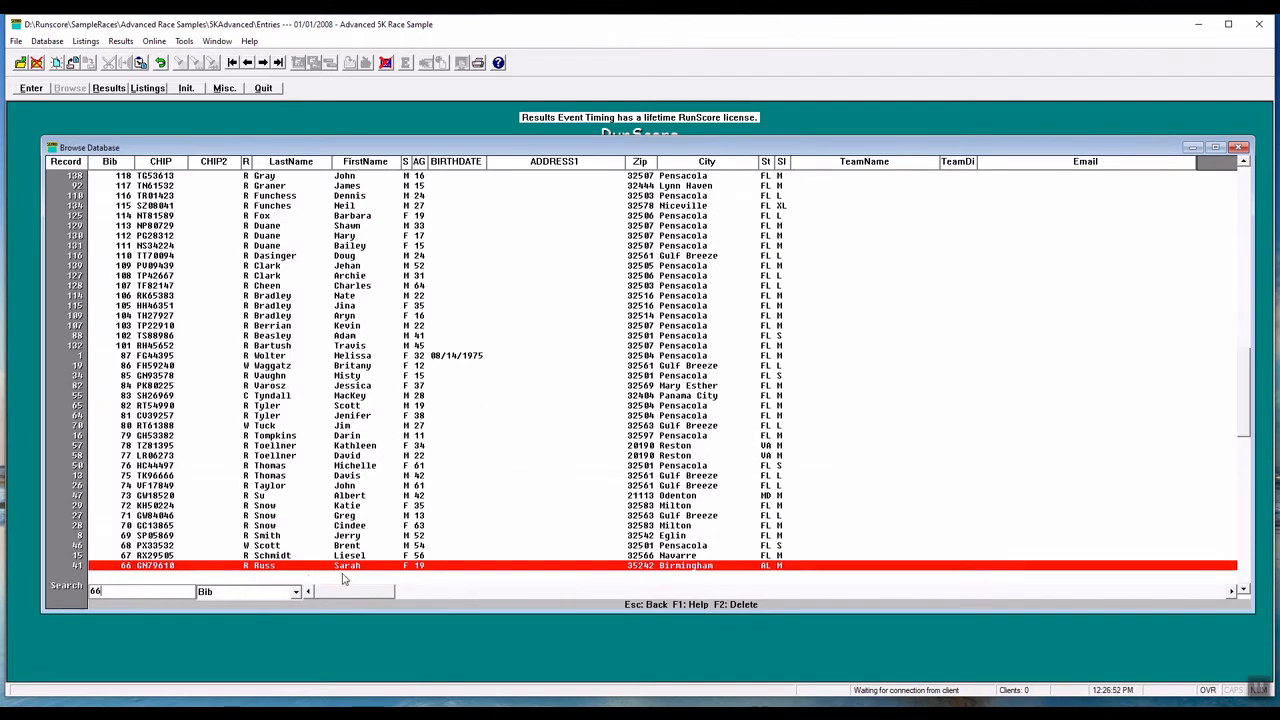
double_click(168, 566)
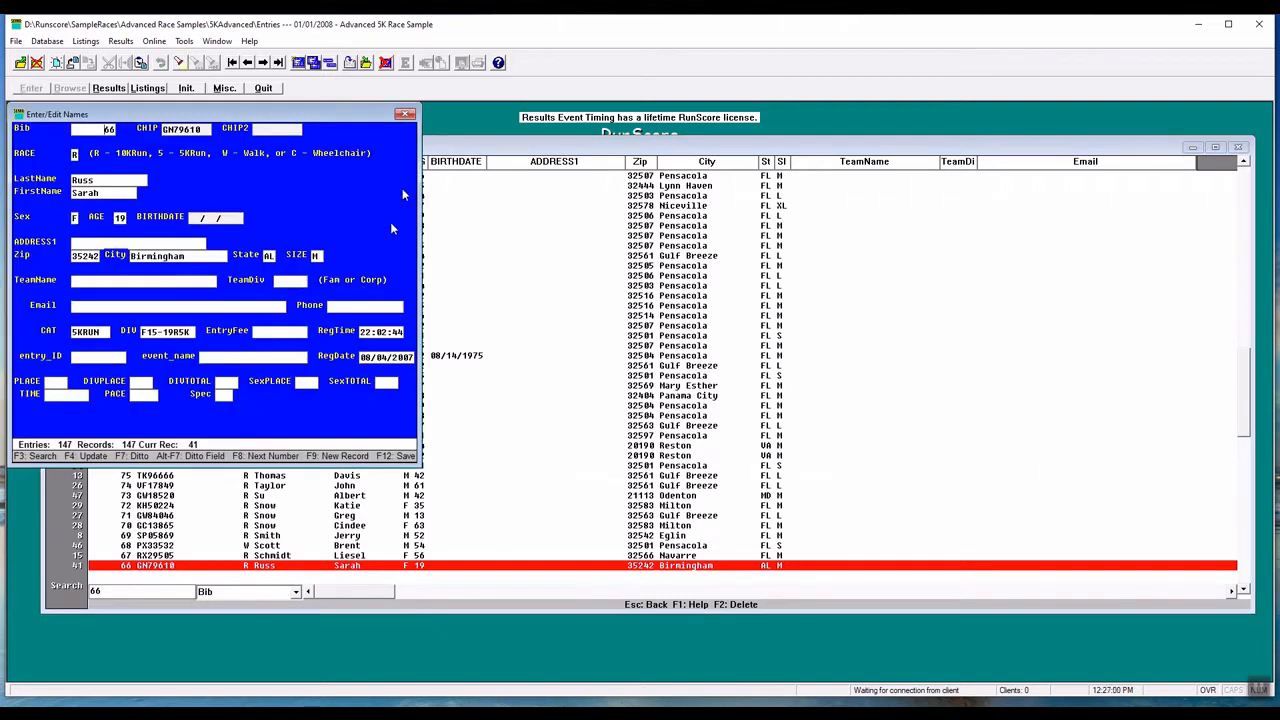
click(405, 113)
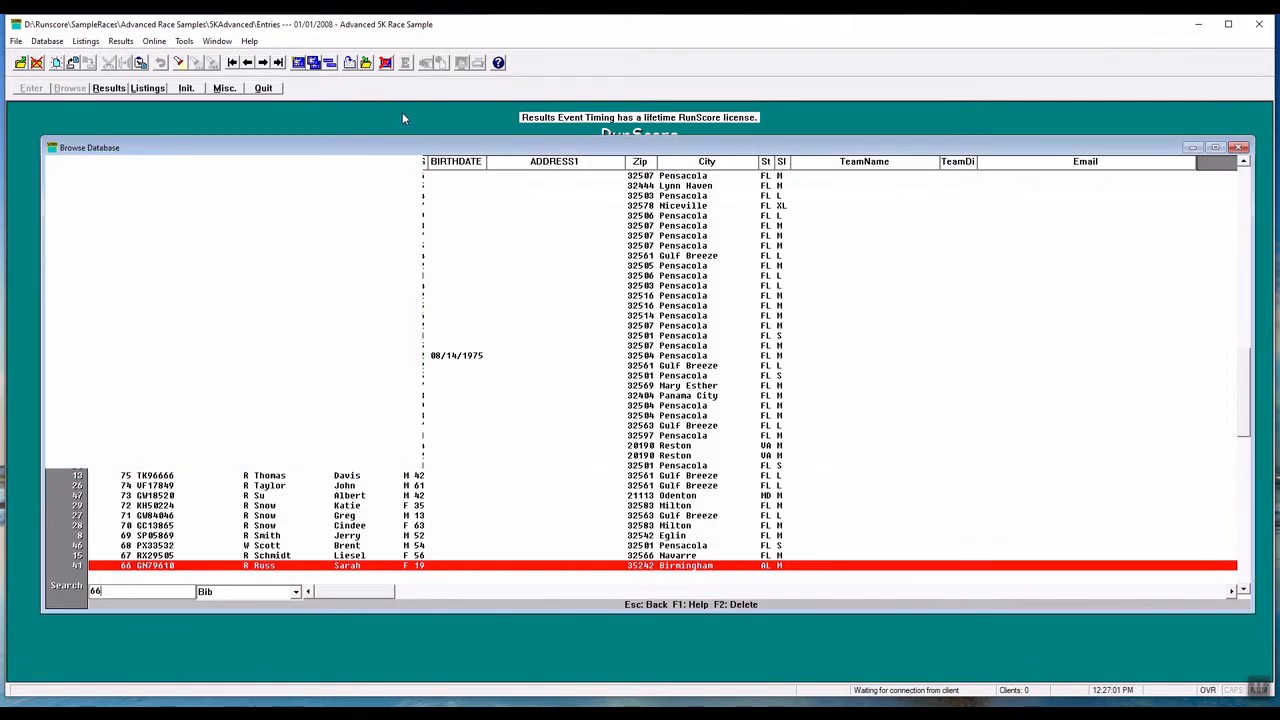
Open the CHIP field of bib 66 for in-place editing, move to the CHIP field of bib 65 and leave editing
right_click(155, 570)
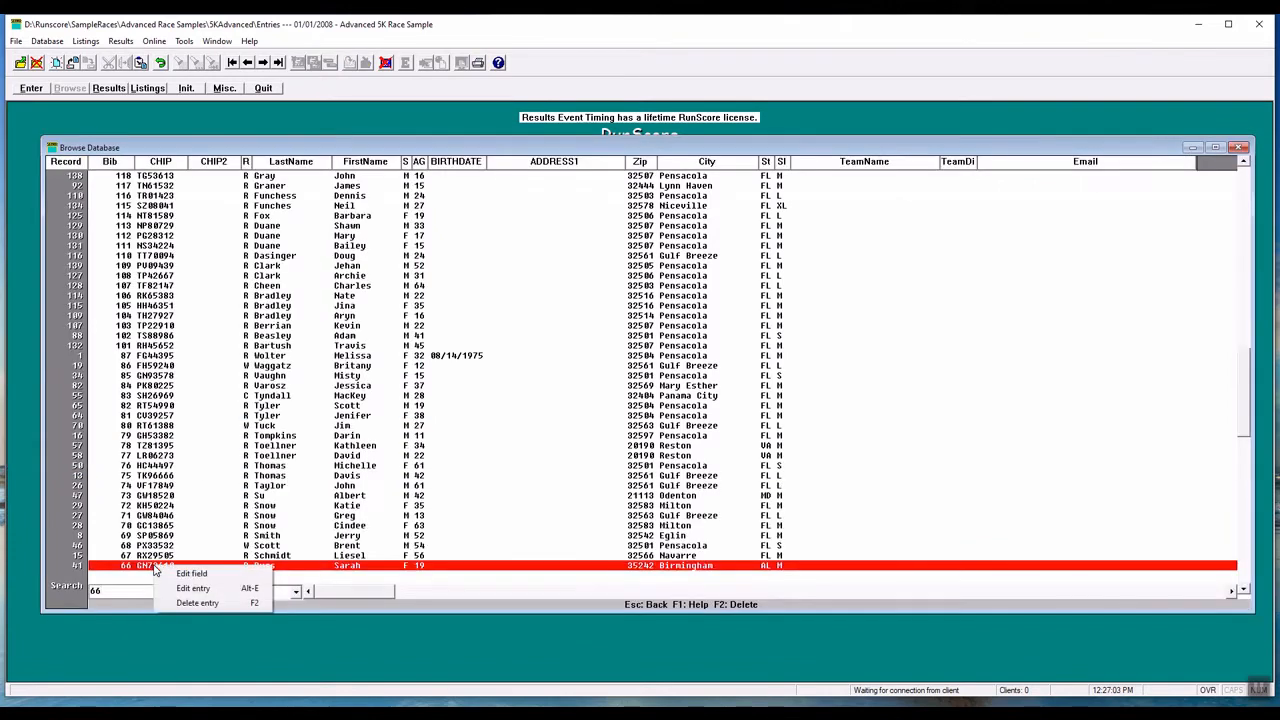
click(183, 578)
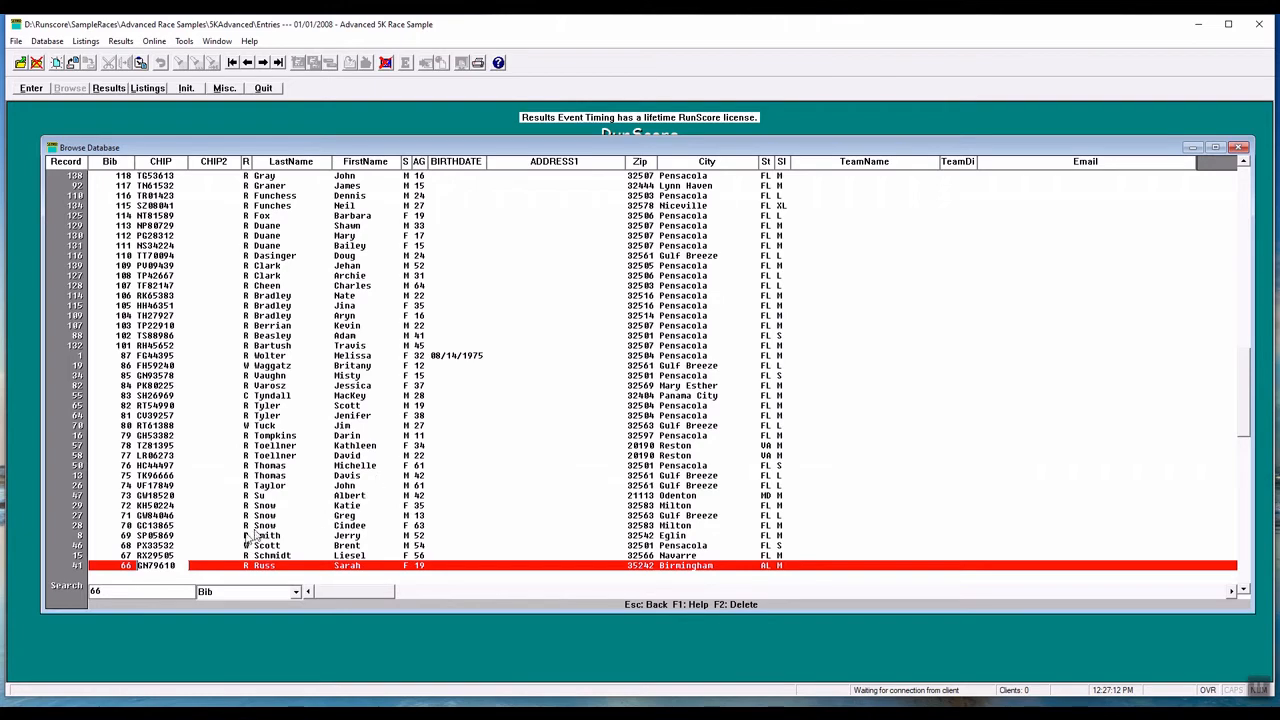
key(Down)
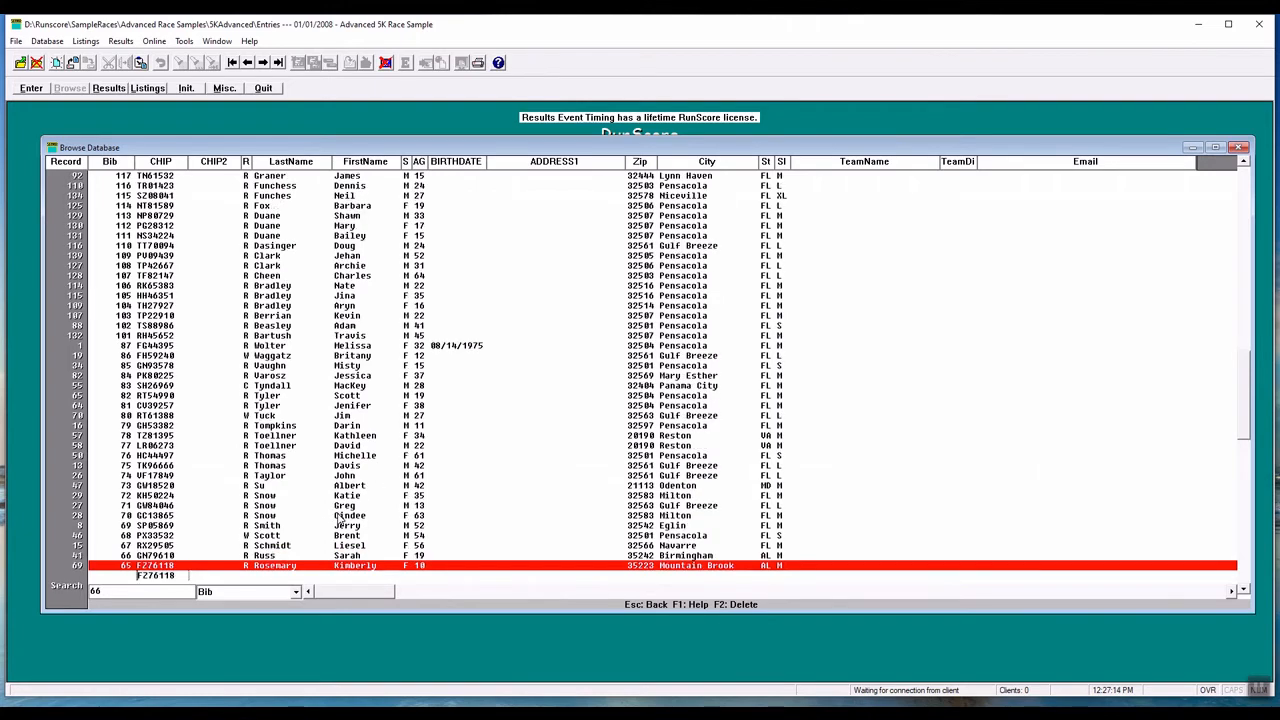
click(336, 476)
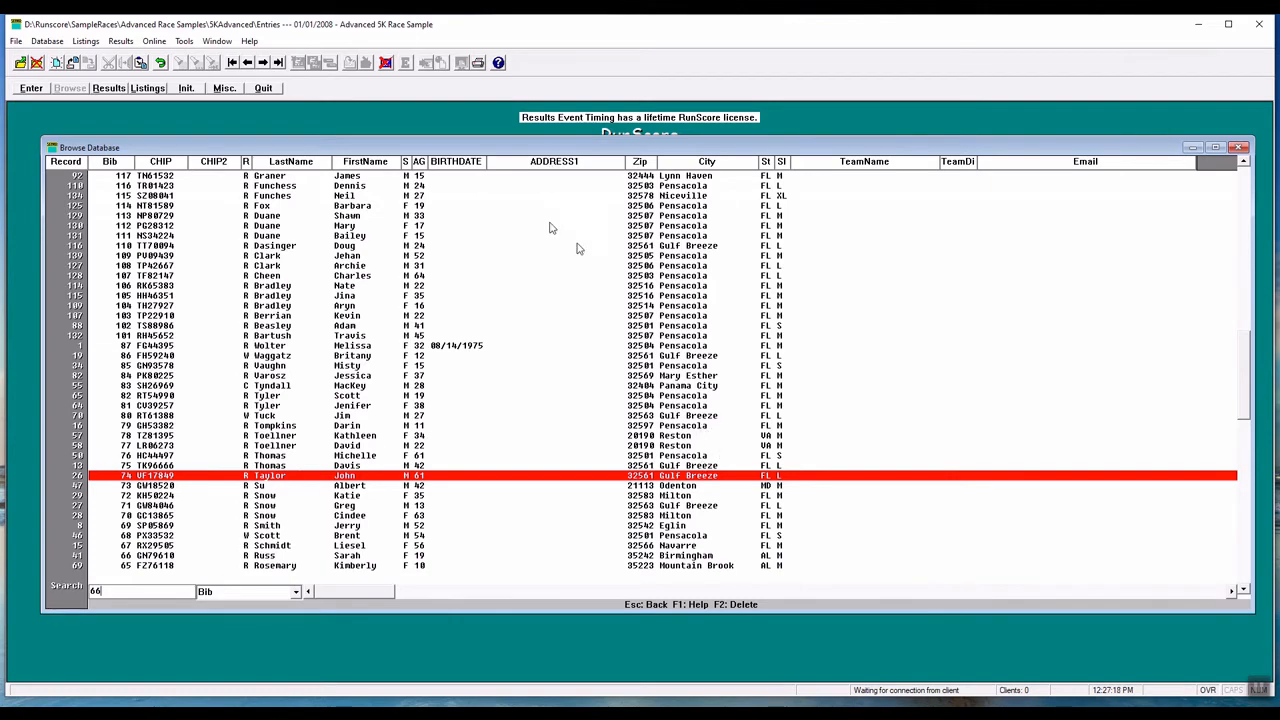
Set the shirt size of bib 87 to L directly in the browse list and leave field editing
right_click(788, 347)
click(803, 354)
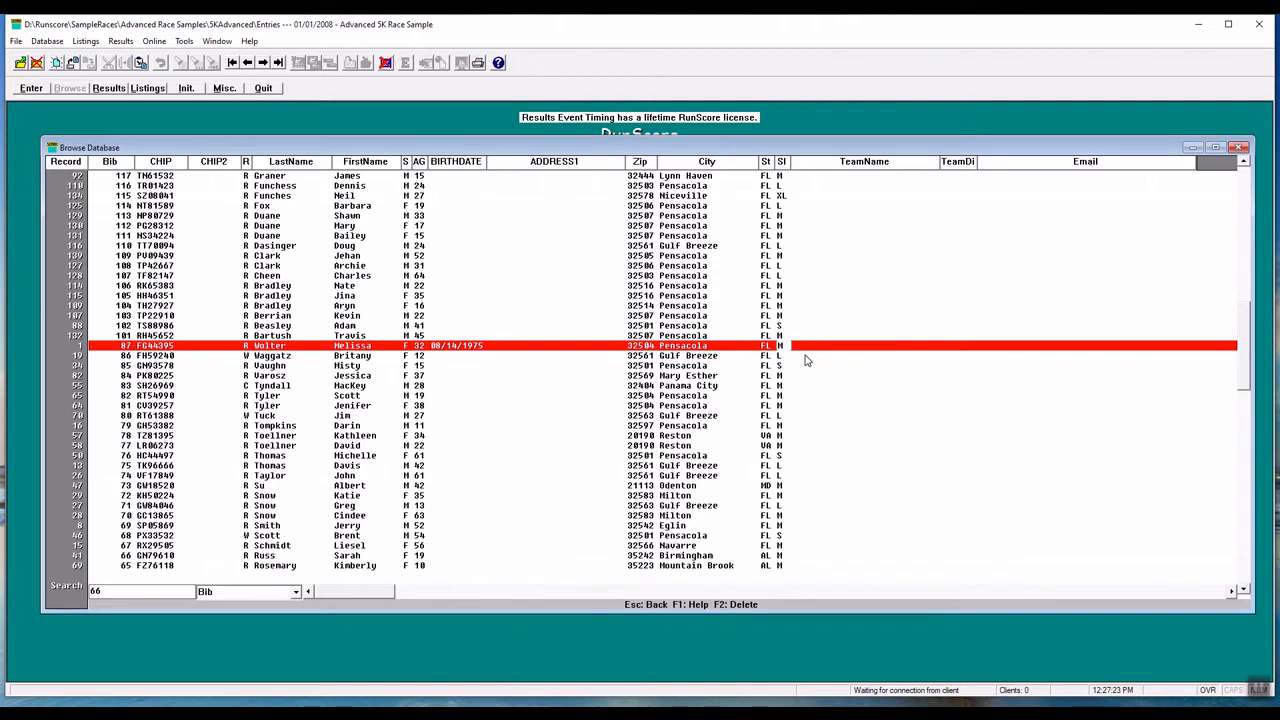
text(L)
click(804, 356)
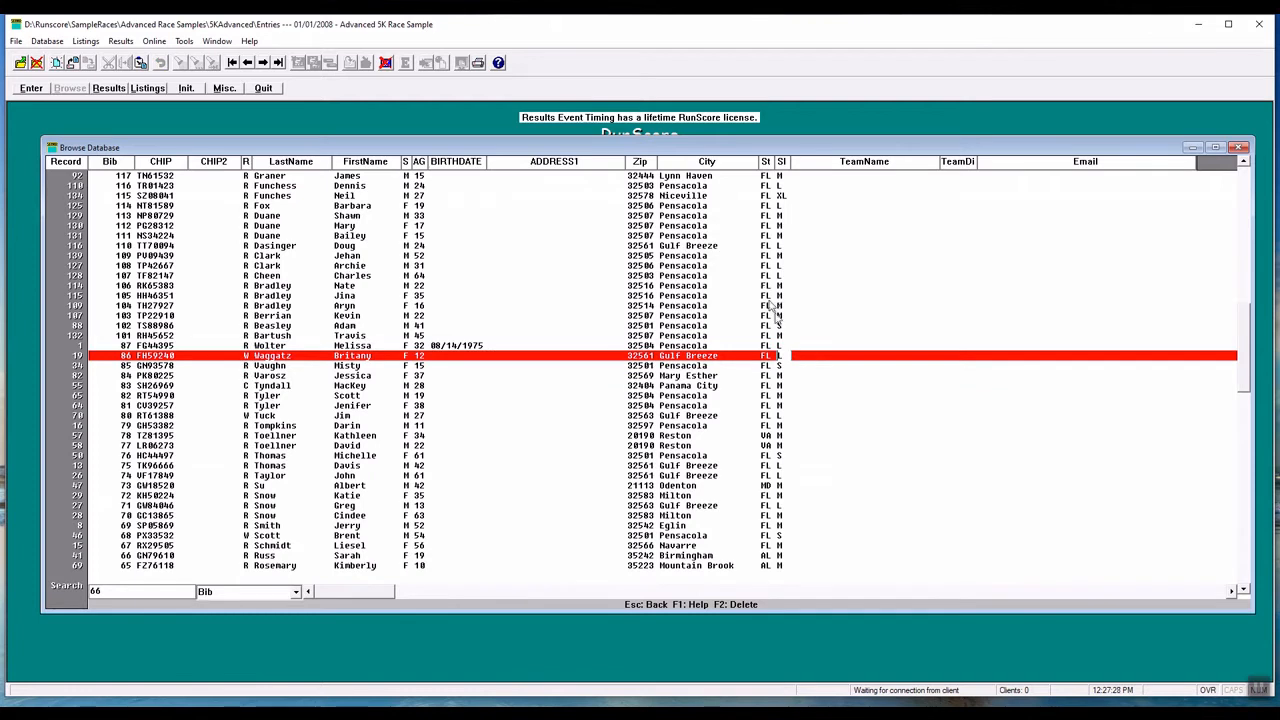
click(785, 383)
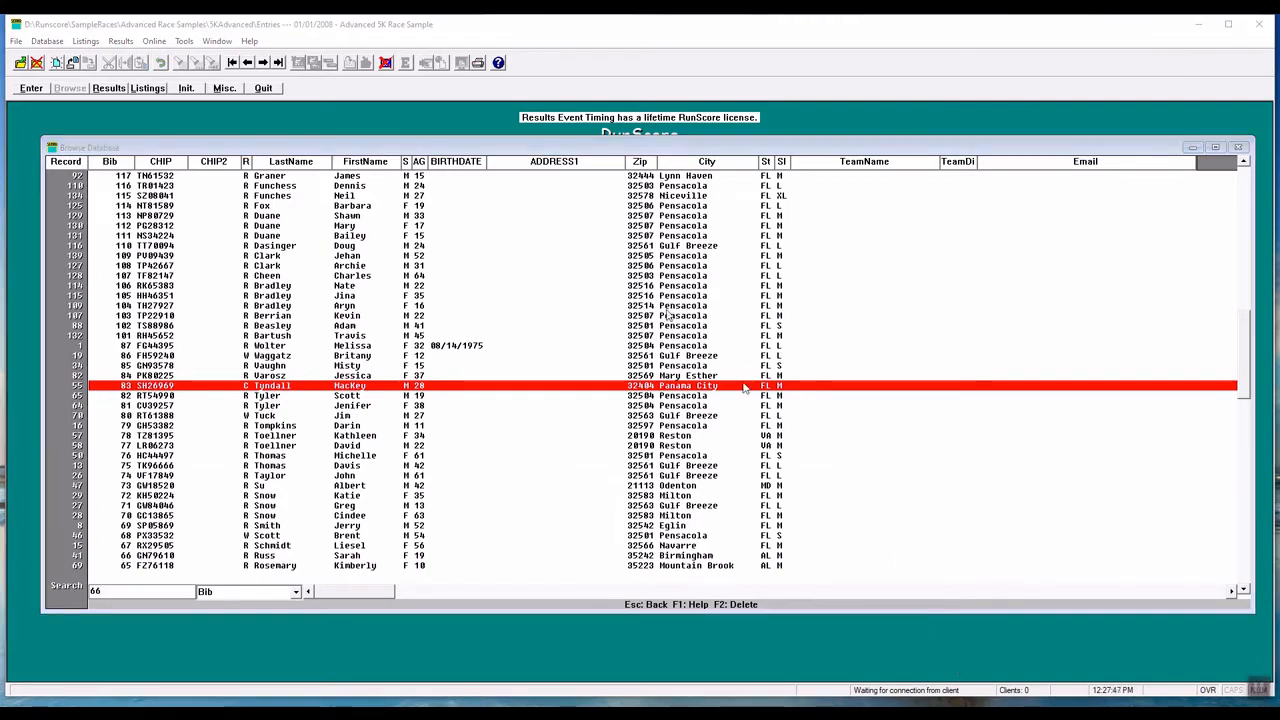
Sort the browse list by ascending bib number, go to its end and delete the record with bib 159
click(109, 162)
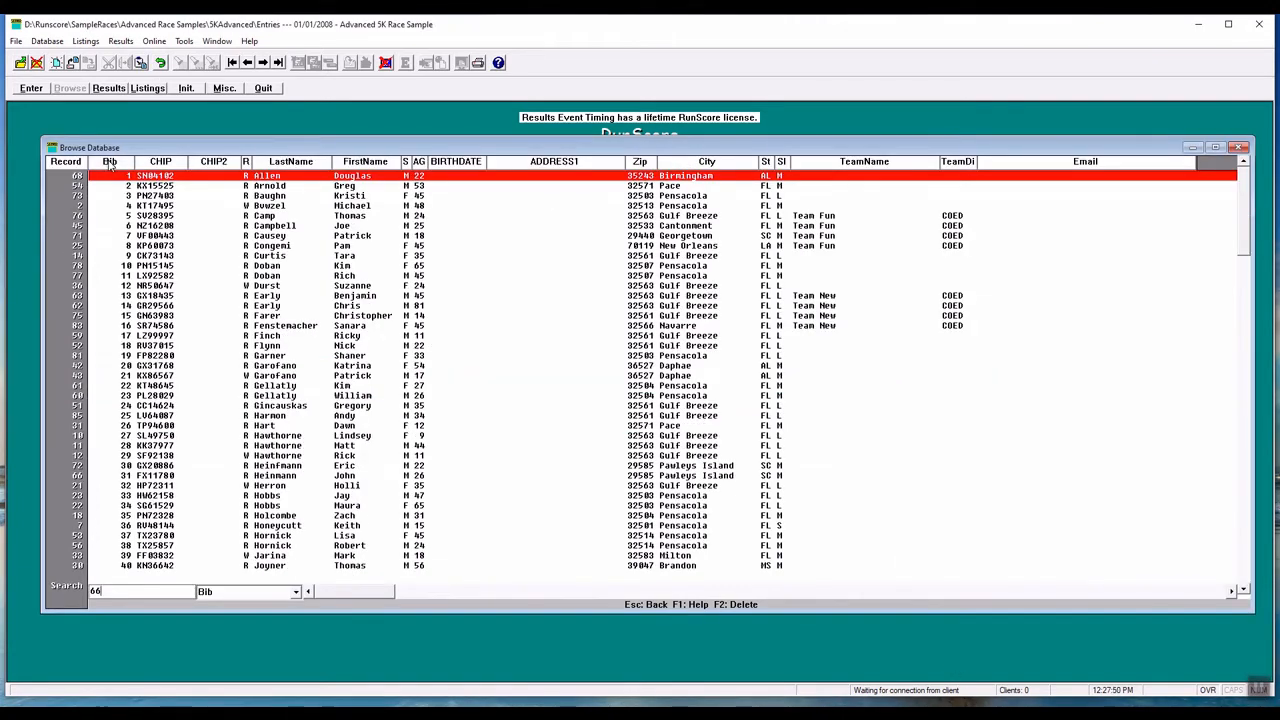
click(279, 63)
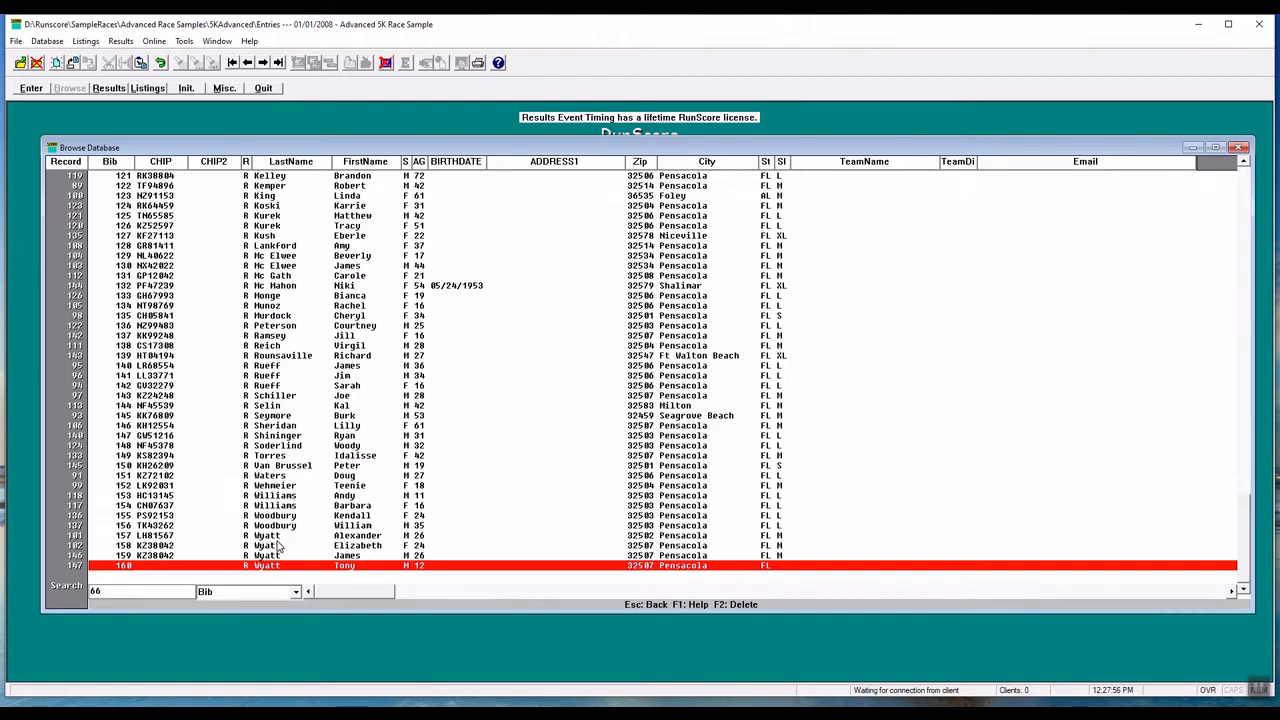
click(158, 558)
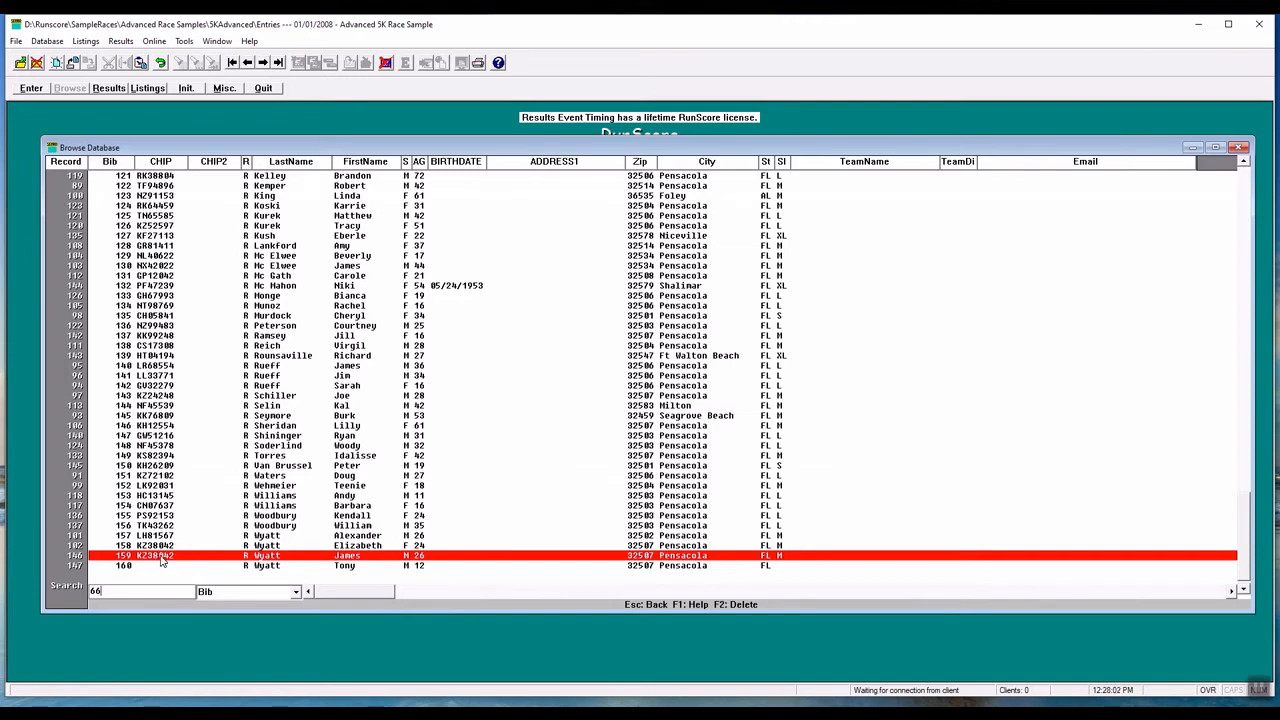
key(F2)
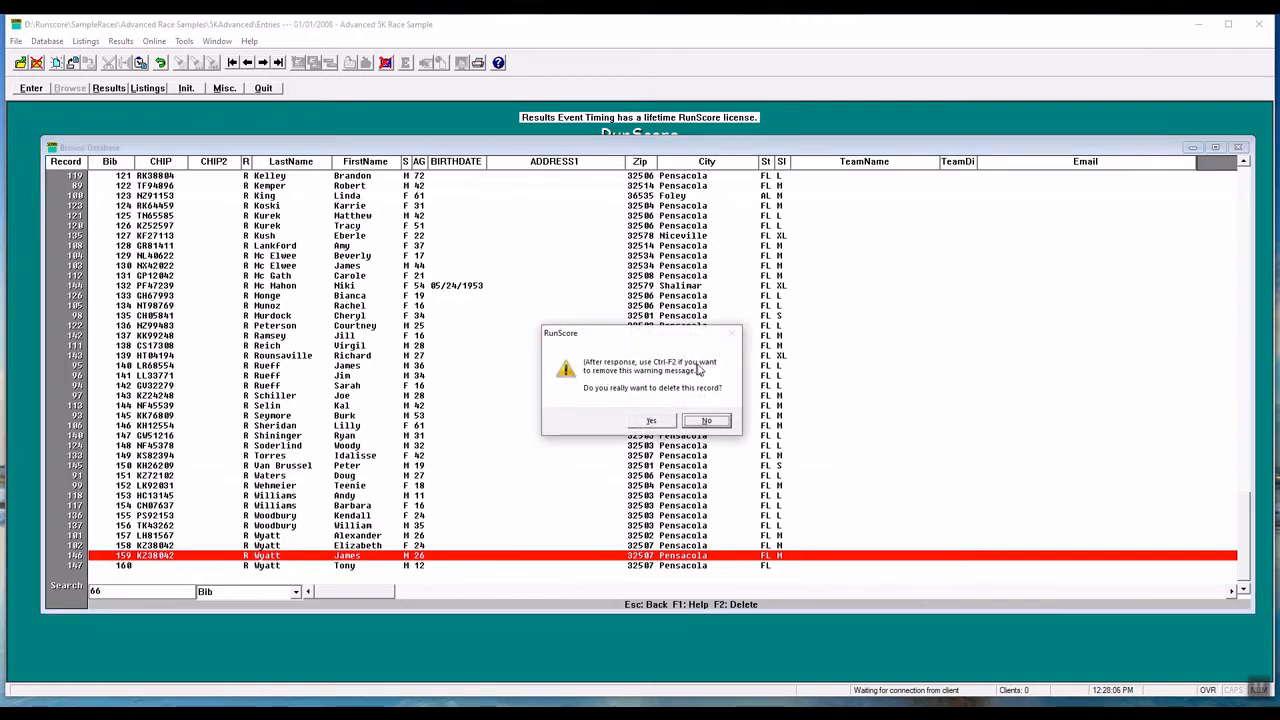
click(652, 421)
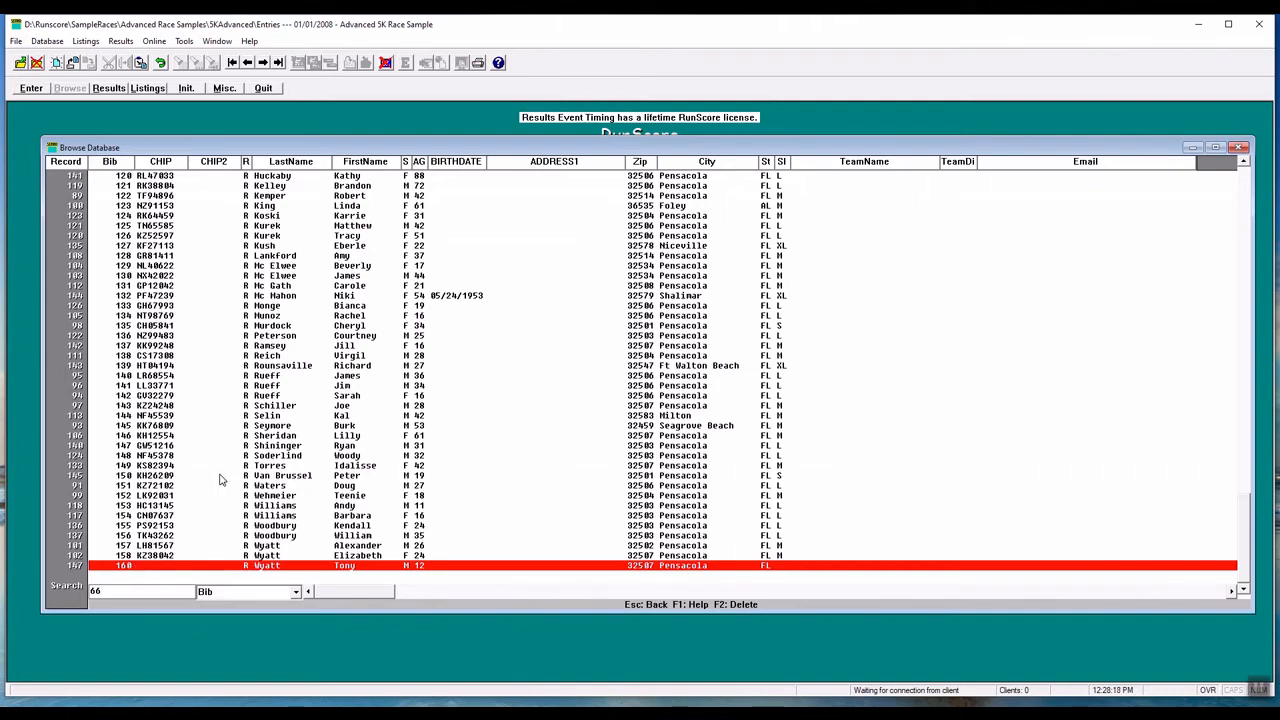
Delete the record with bib 160 and close the browse window
key(F2)
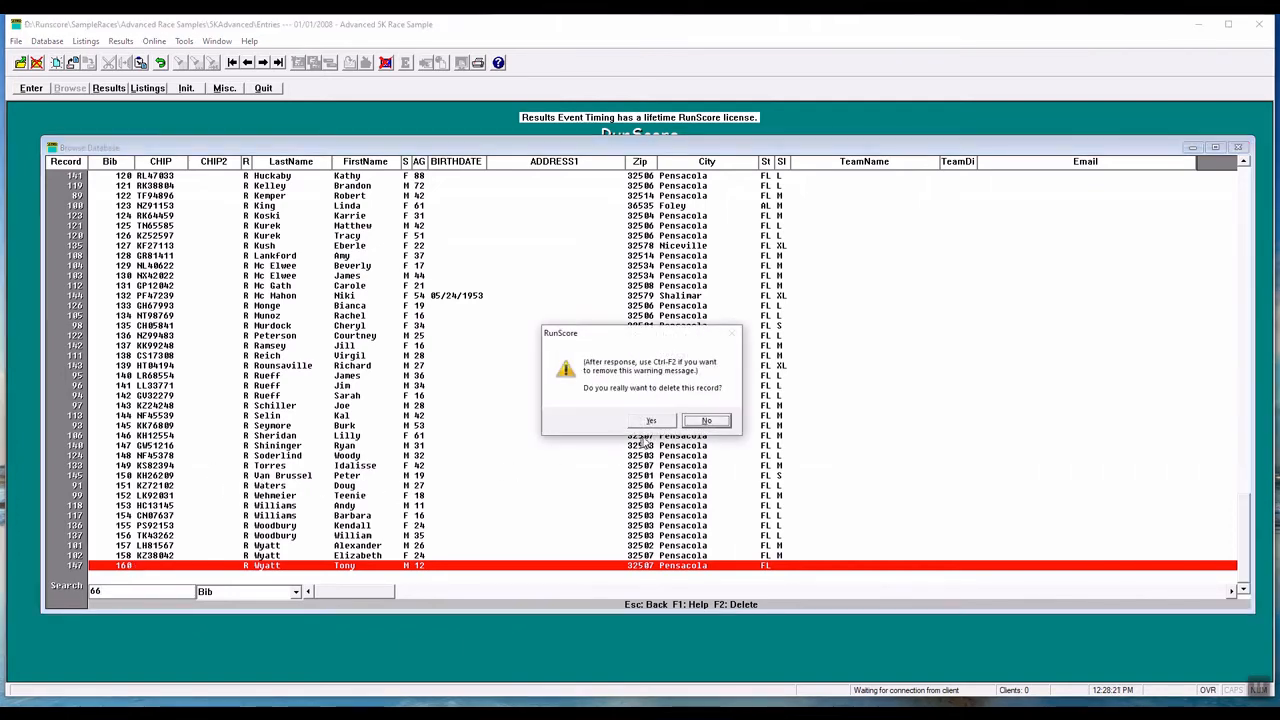
click(652, 421)
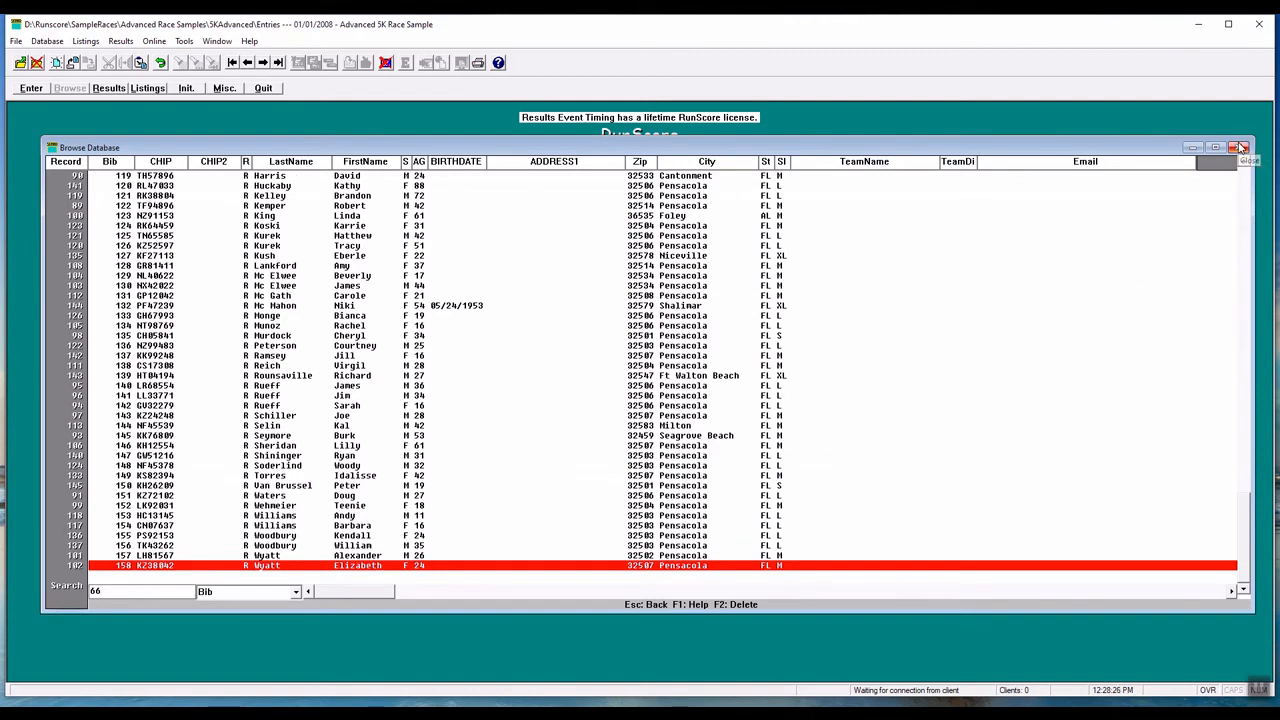
click(1237, 147)
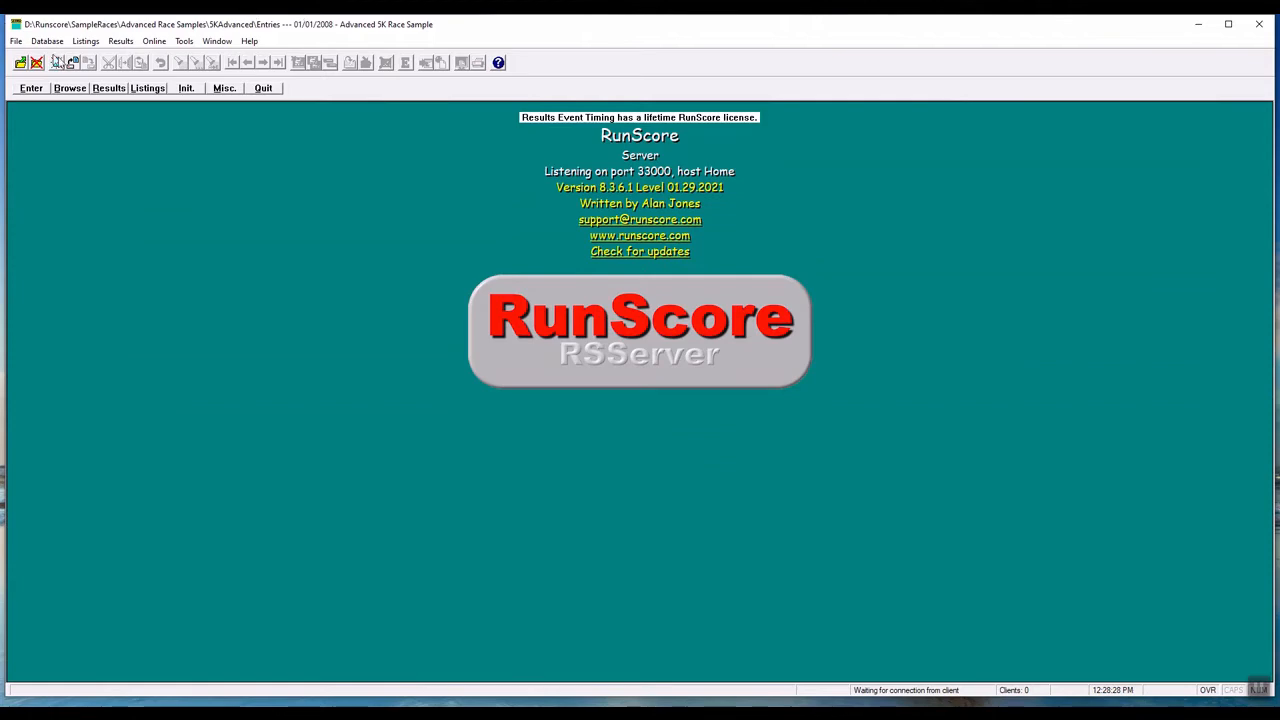
Open the results for the FINISH event and select the bib number of the first-place finisher
click(108, 88)
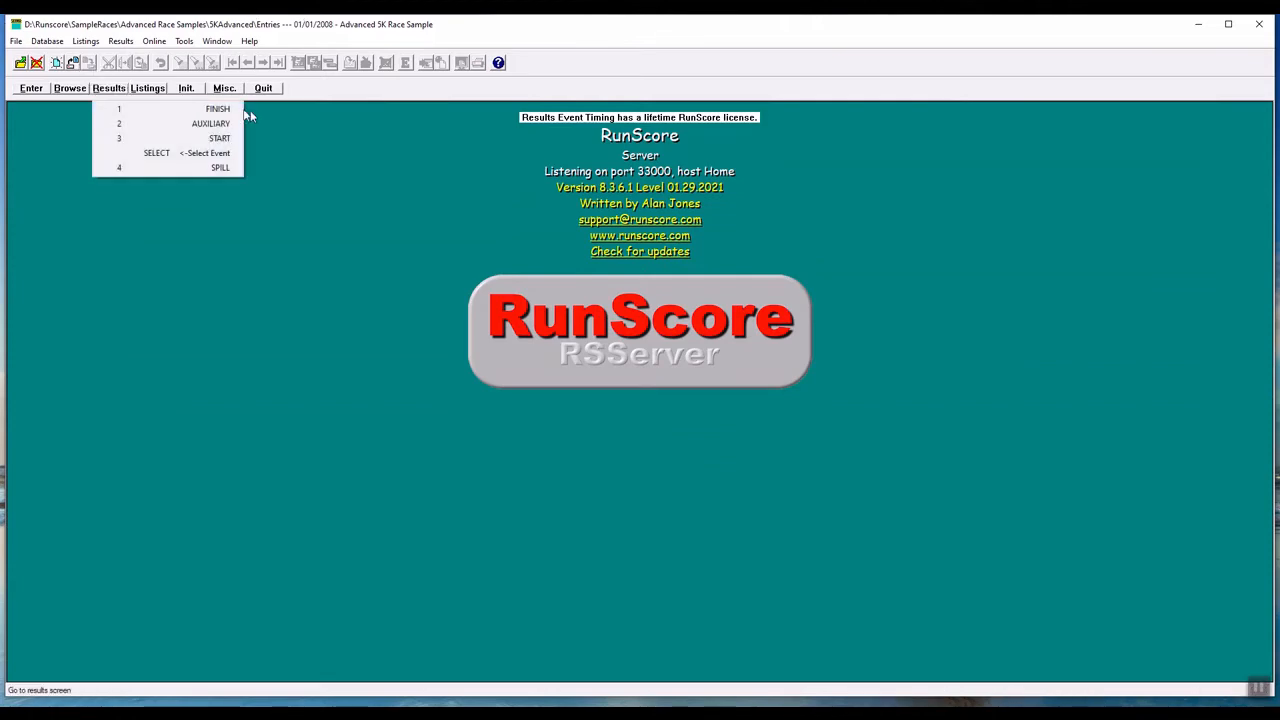
click(225, 109)
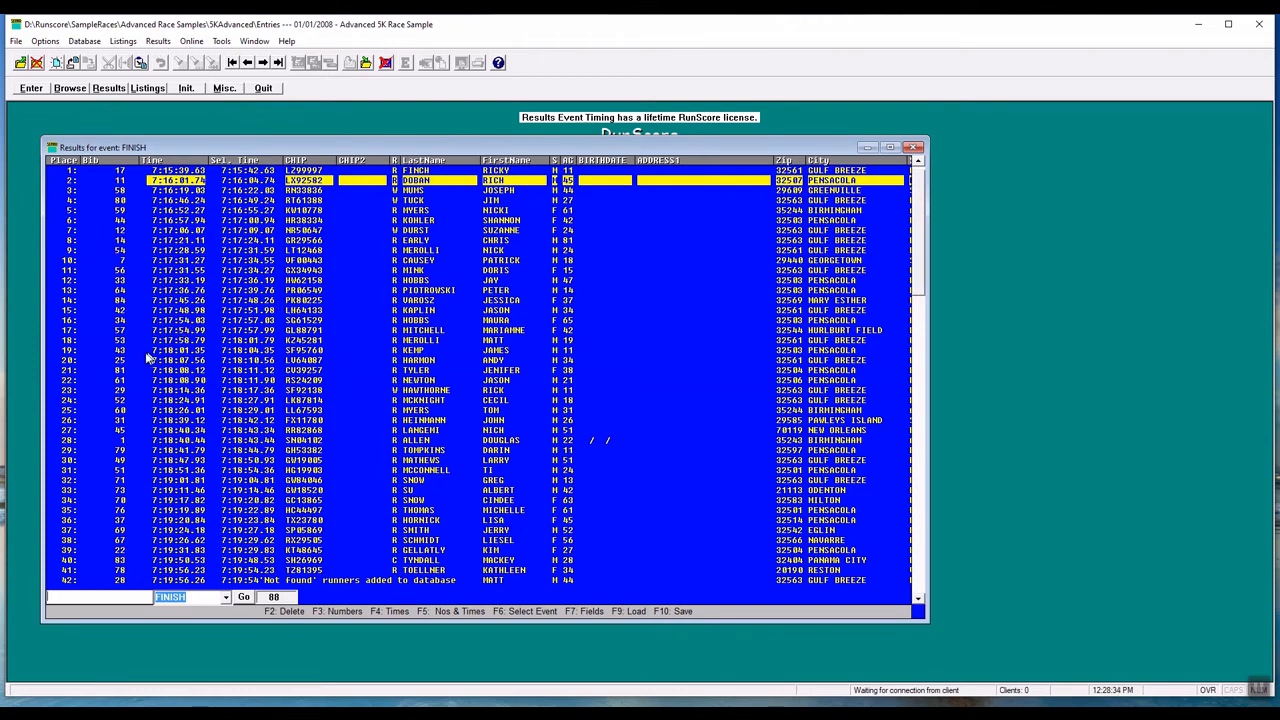
click(120, 175)
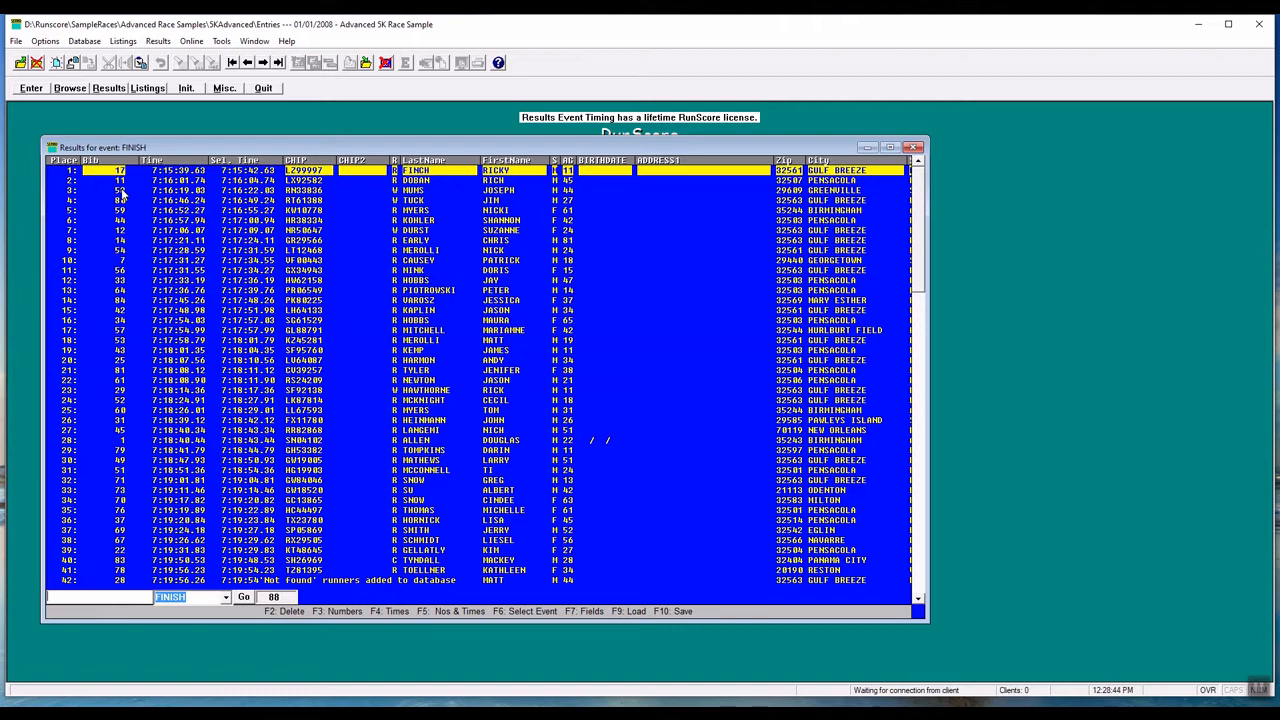
Switch between bib-only, time-only and combined bib-and-time selection on the third-, fifth- and tenth-place finishers
click(196, 191)
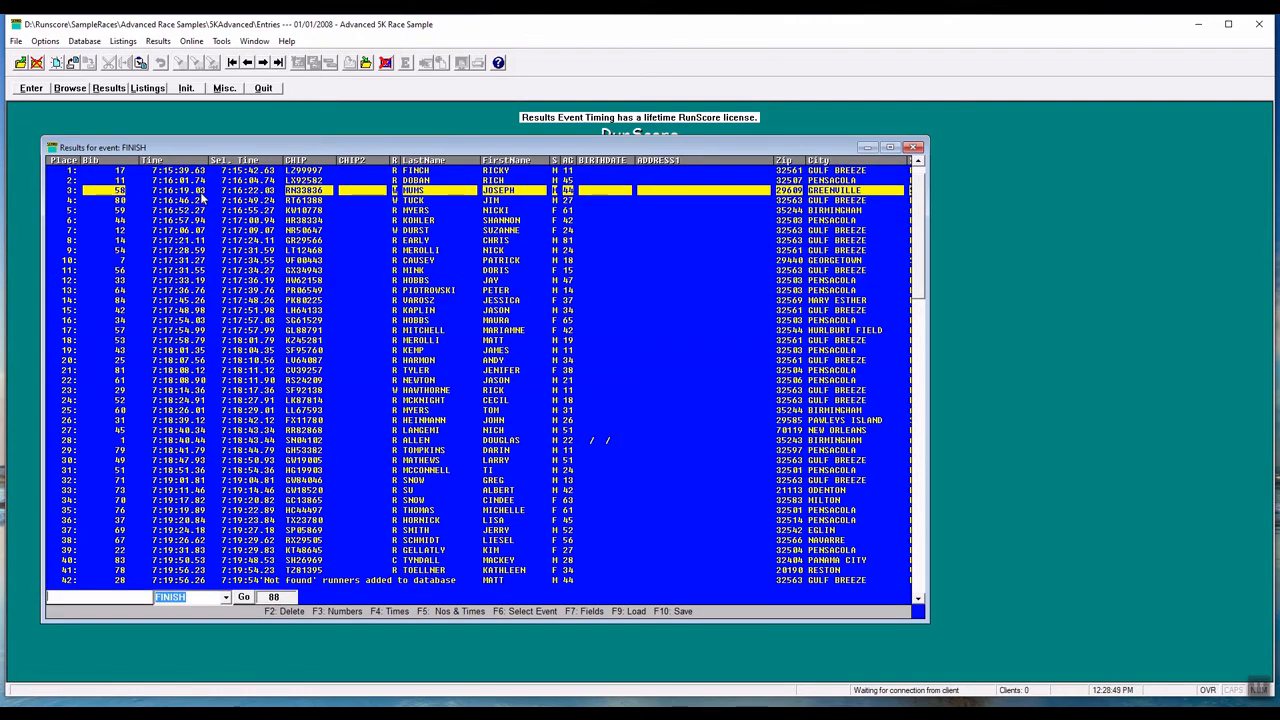
click(202, 193)
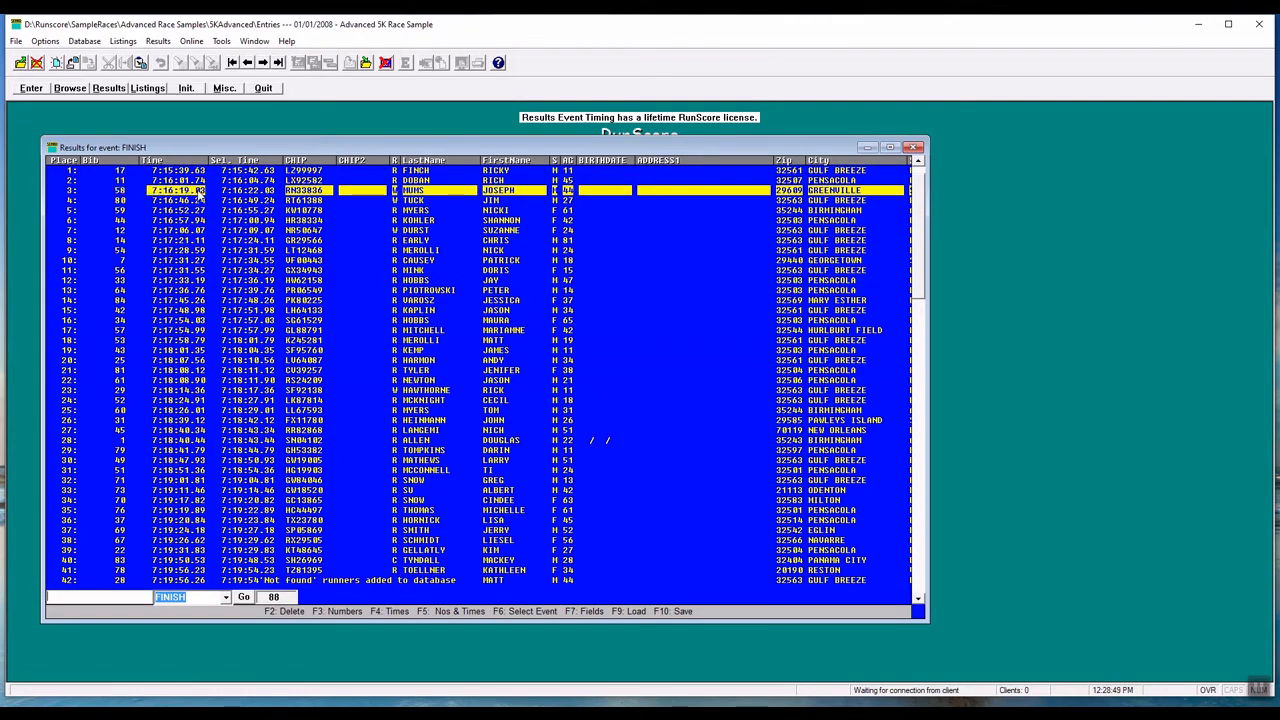
click(117, 196)
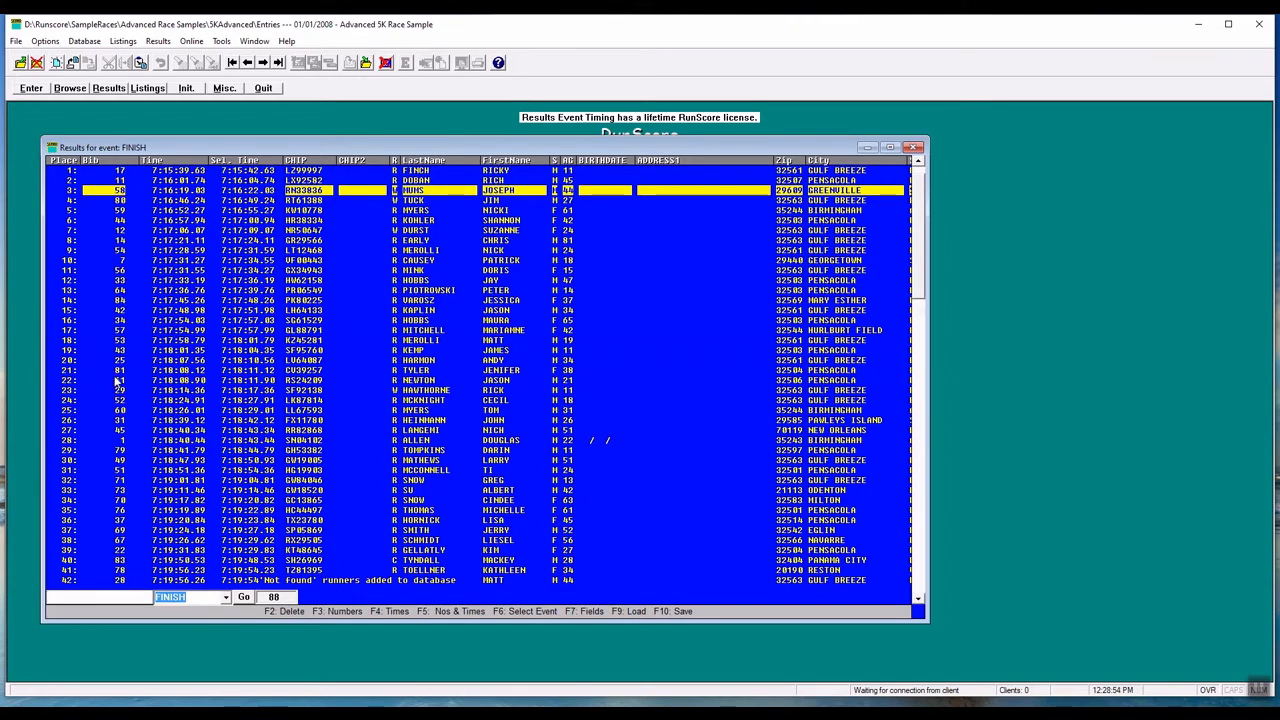
click(181, 212)
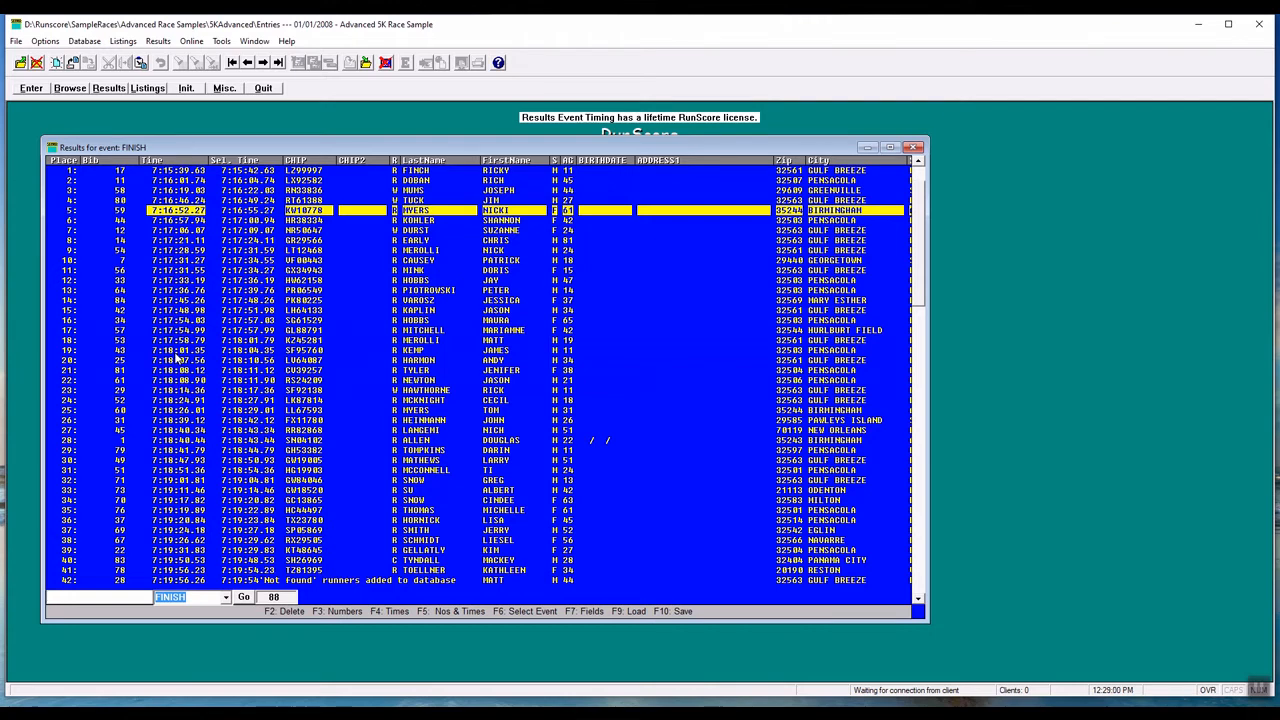
click(342, 262)
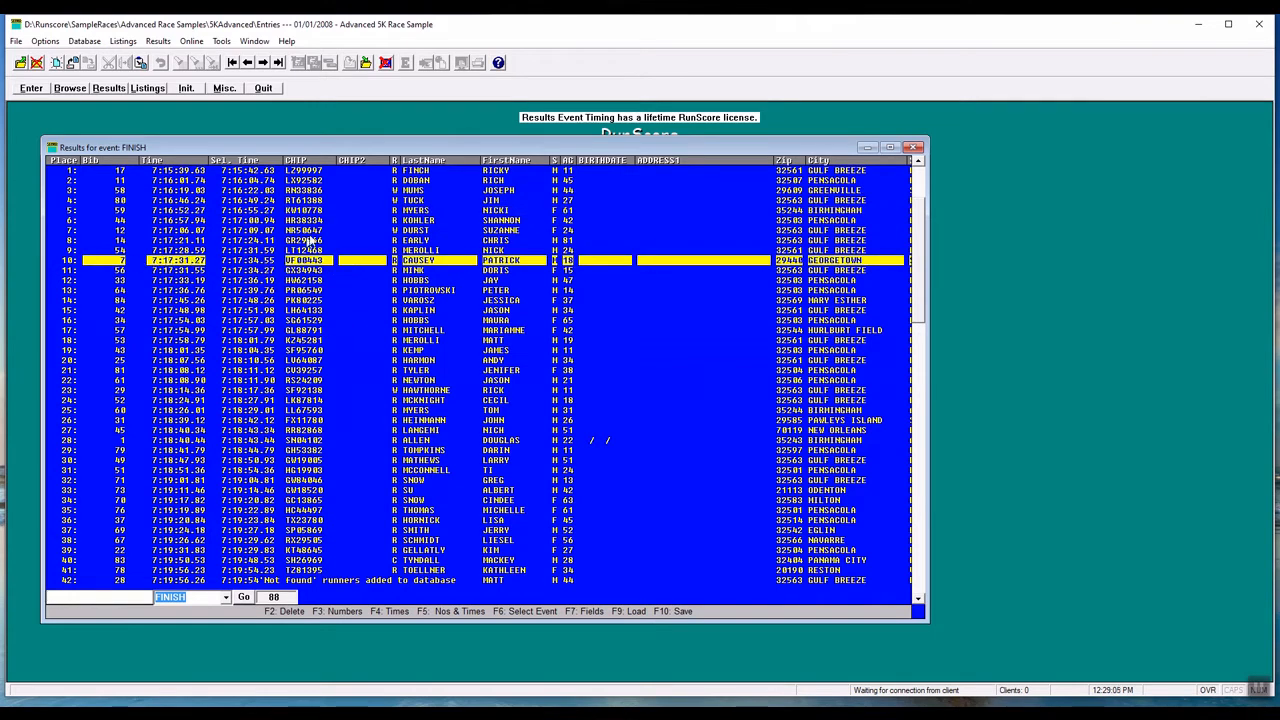
Move bib 84 and its time from 14th place down one place, and move them back up
click(198, 302)
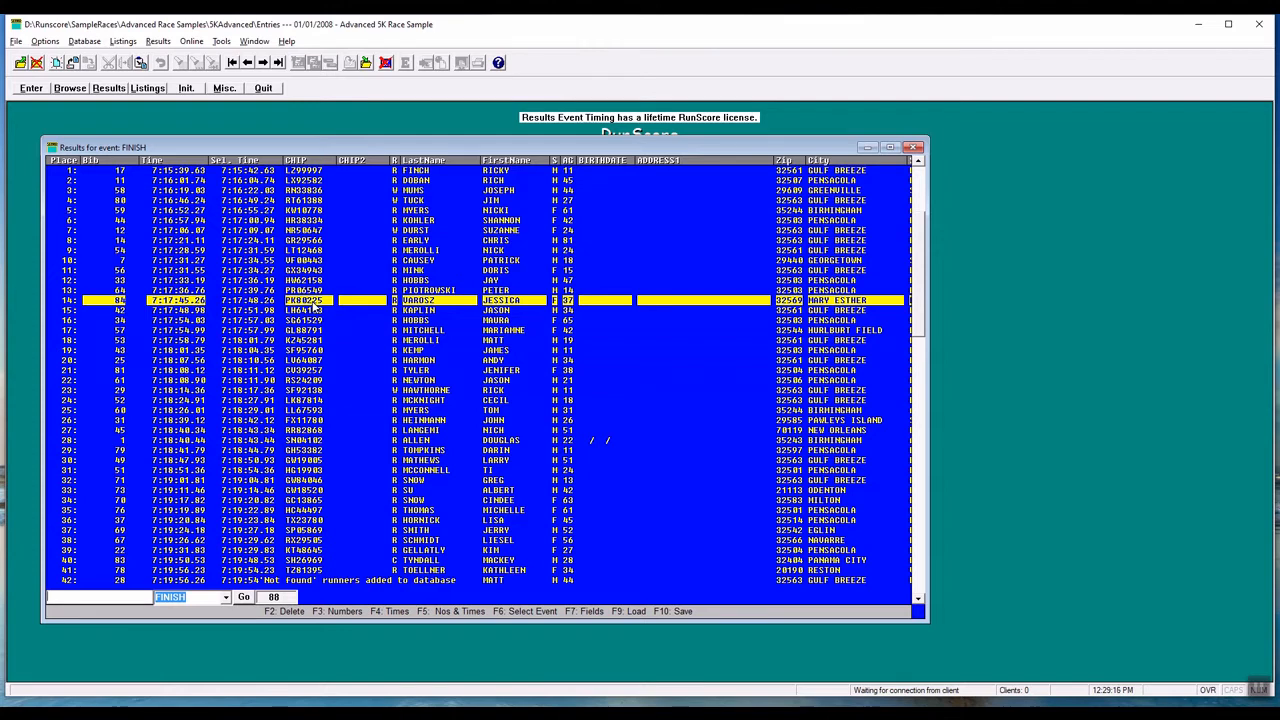
key(ctrl+Down)
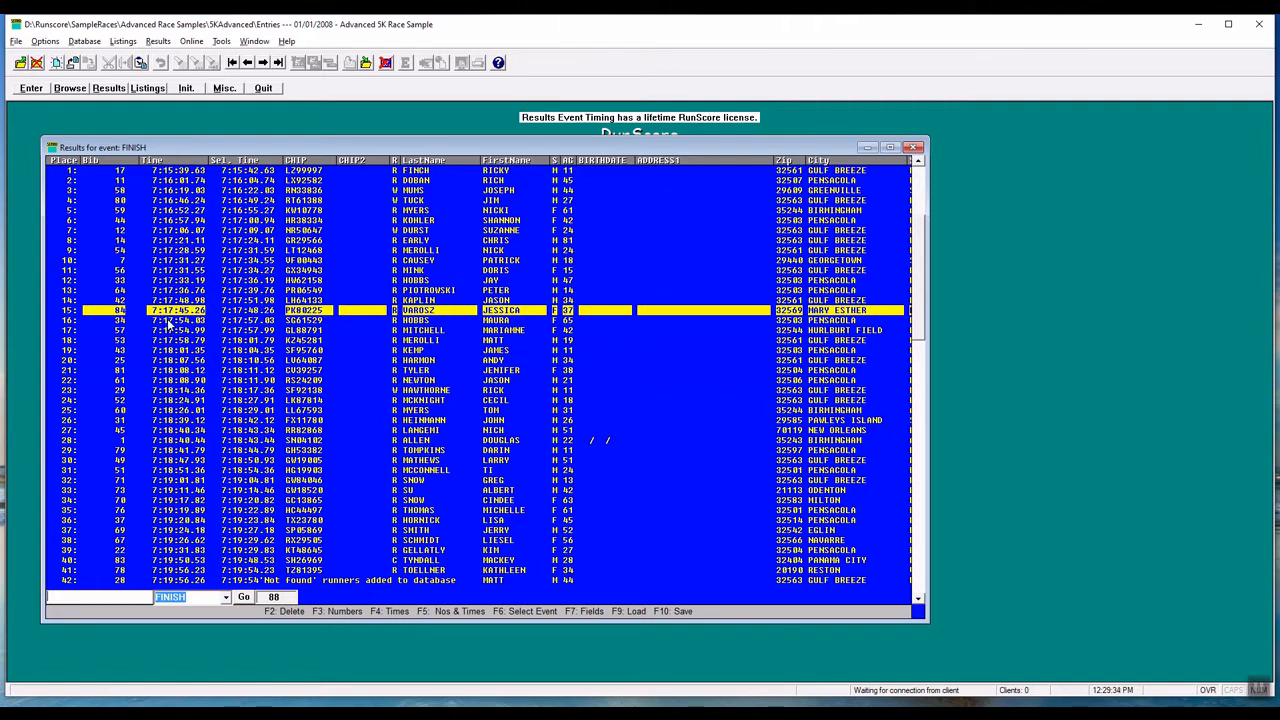
key(ctrl+Up)
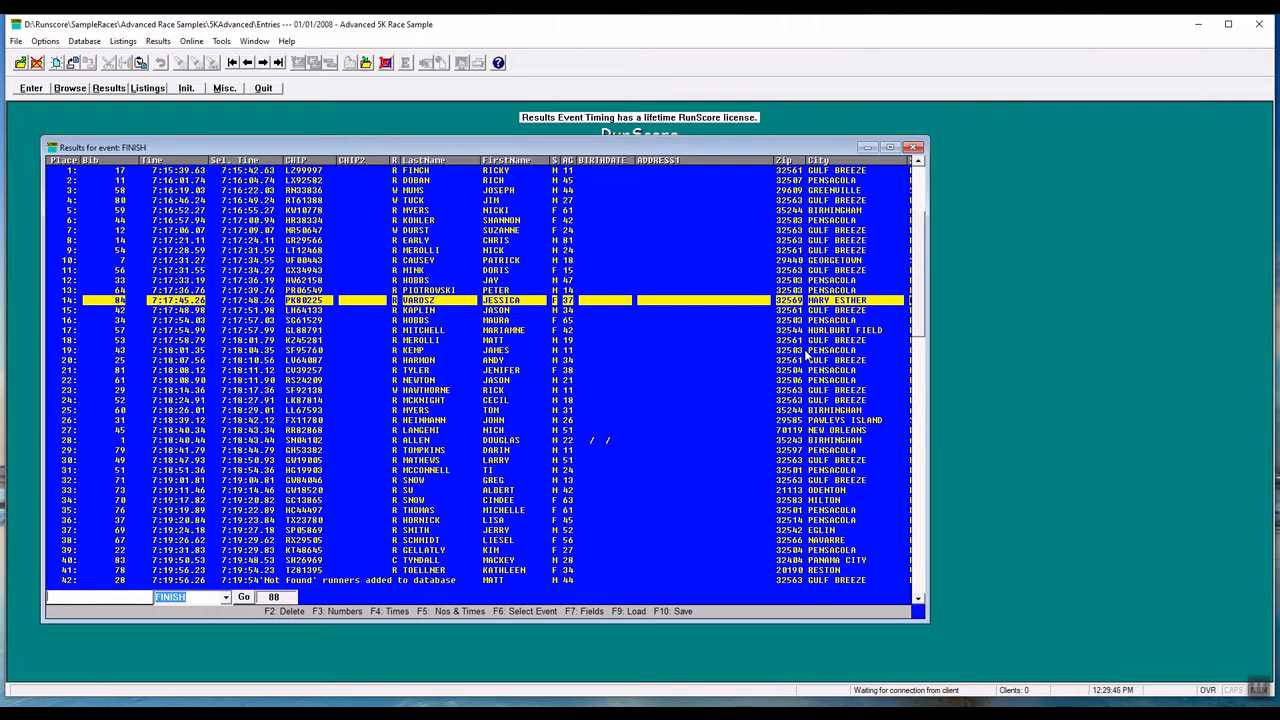
Find bib 10 in the finish results with the /10 search and move on to the following finisher
text(/10)
key(Return)
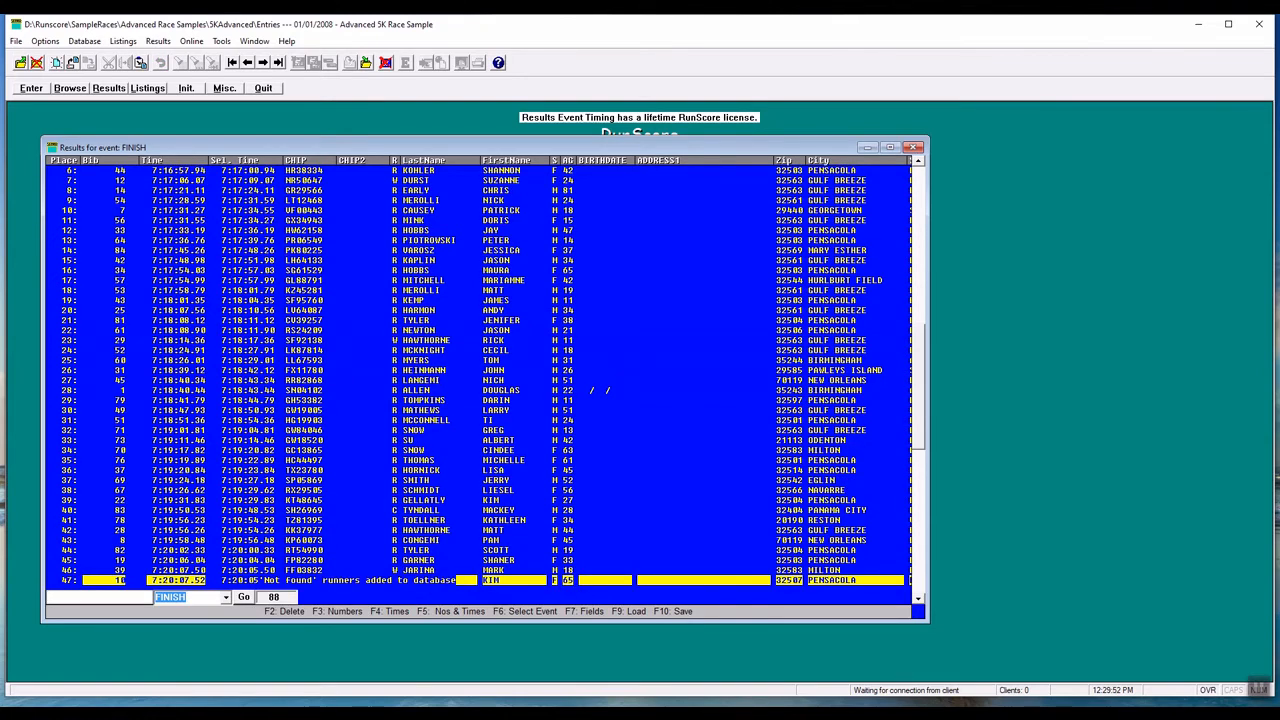
key(Down)
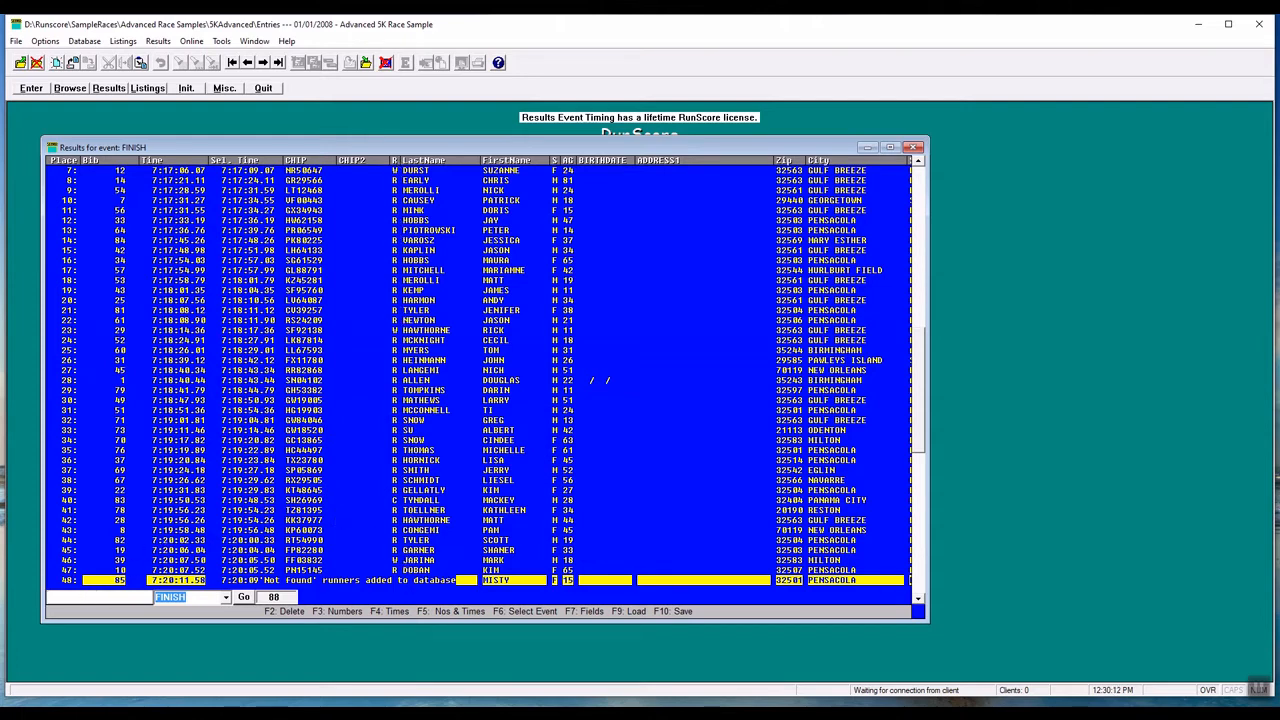
Search the finish results with the //// and ///// search prefixes
text(////)
key(Return)
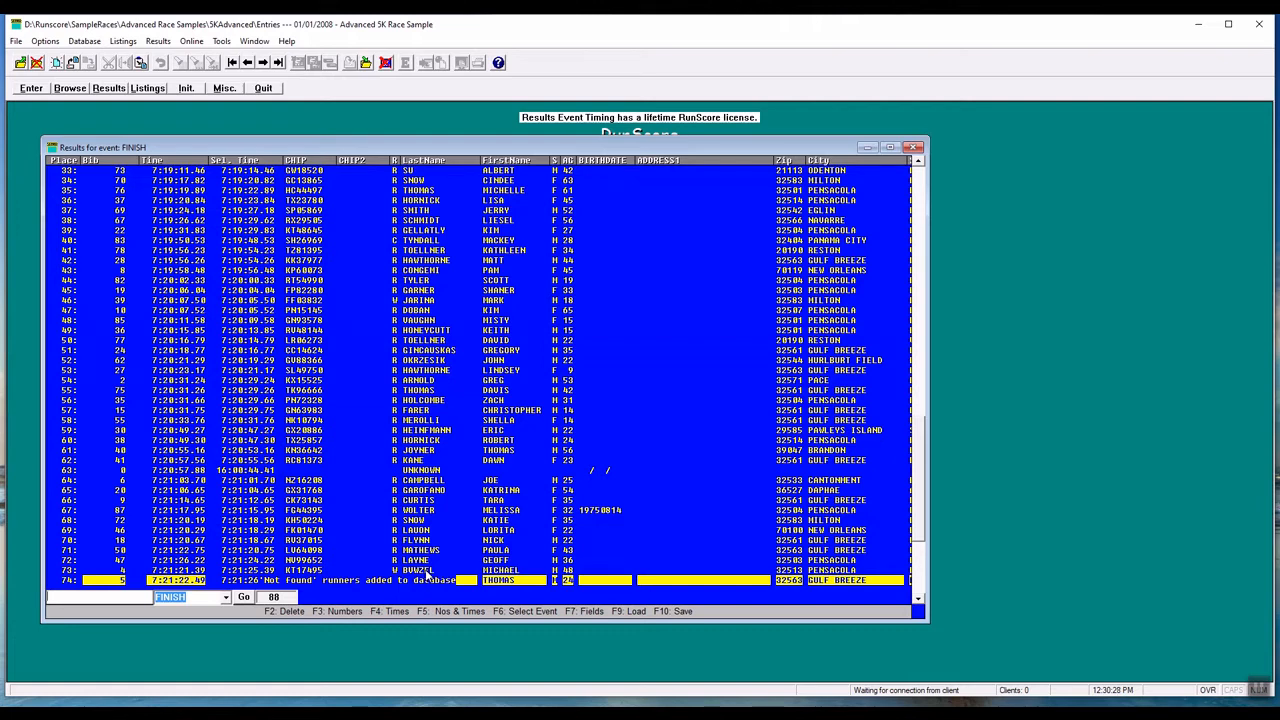
text(/////)
key(Return)
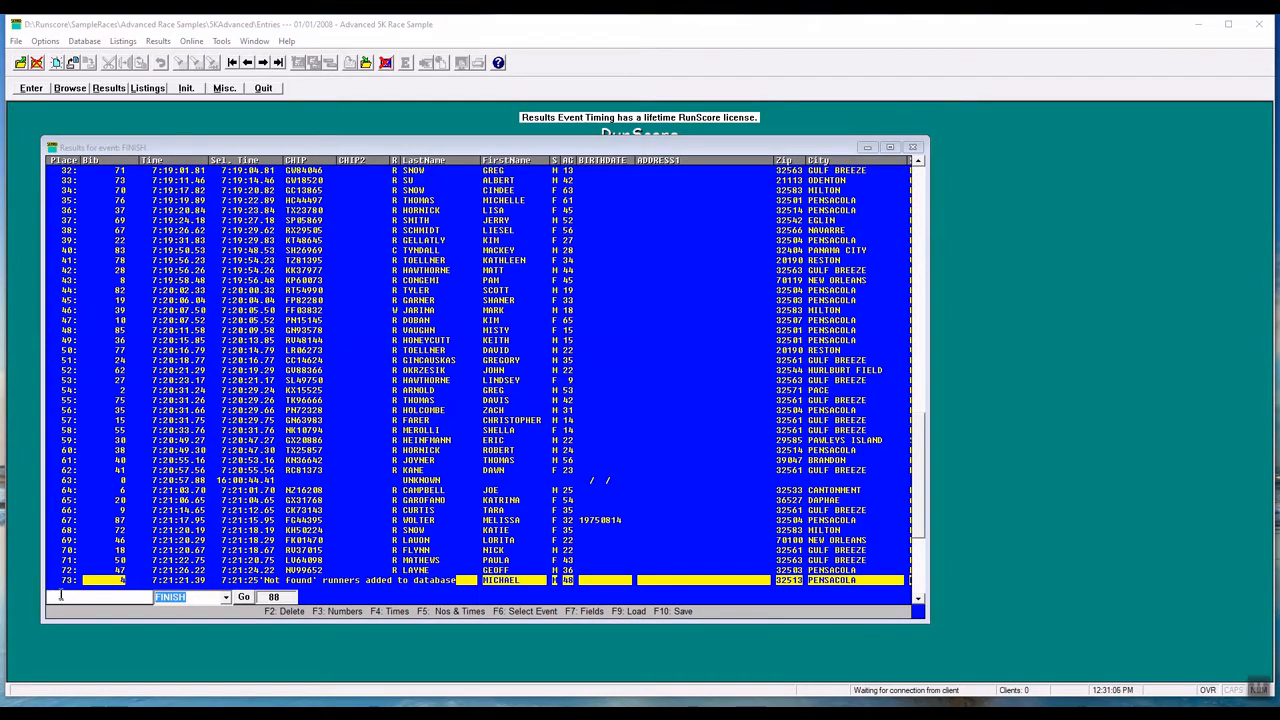
Search the finish results by a runner's last name using the ///// prefix
click(61, 596)
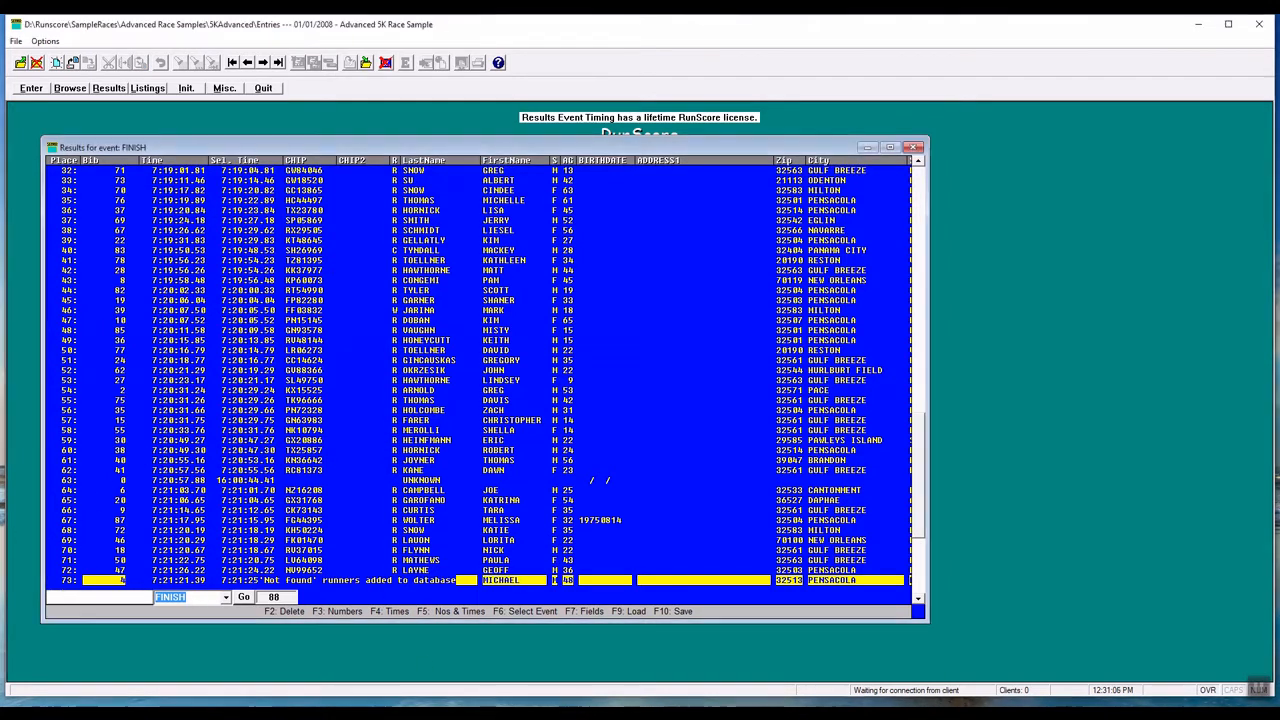
text(/////)
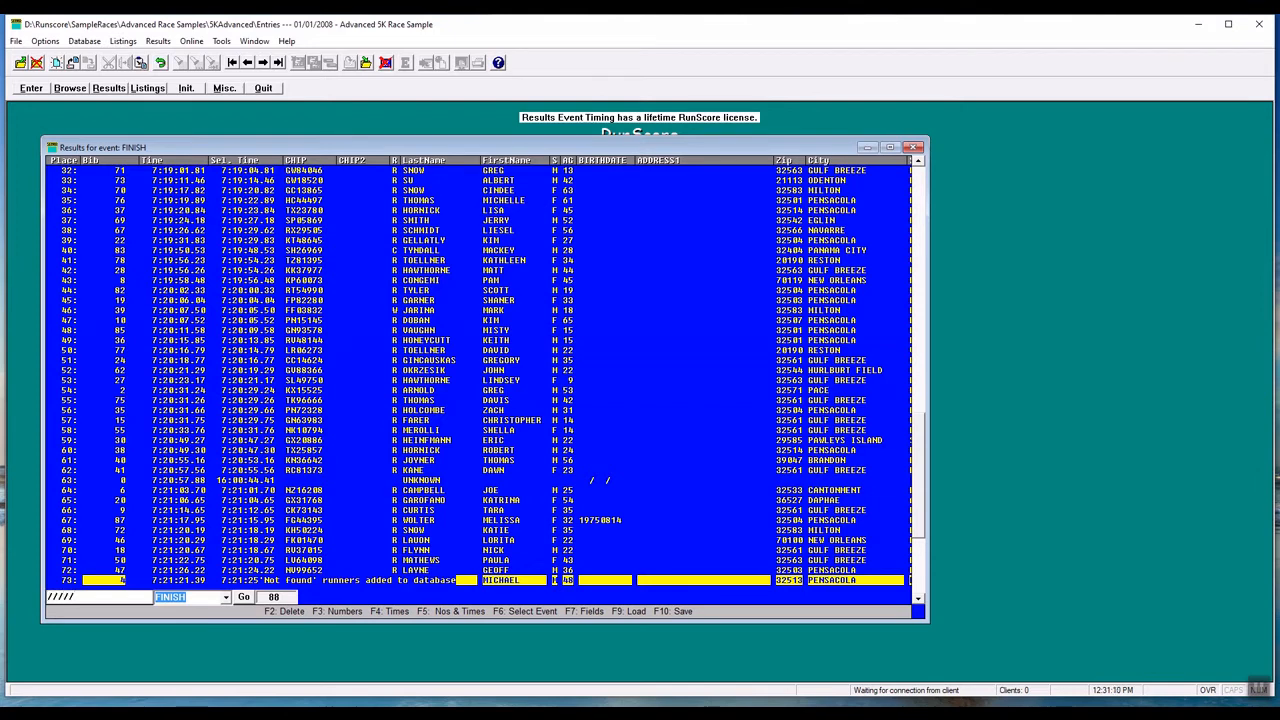
text(snow)
key(Return)
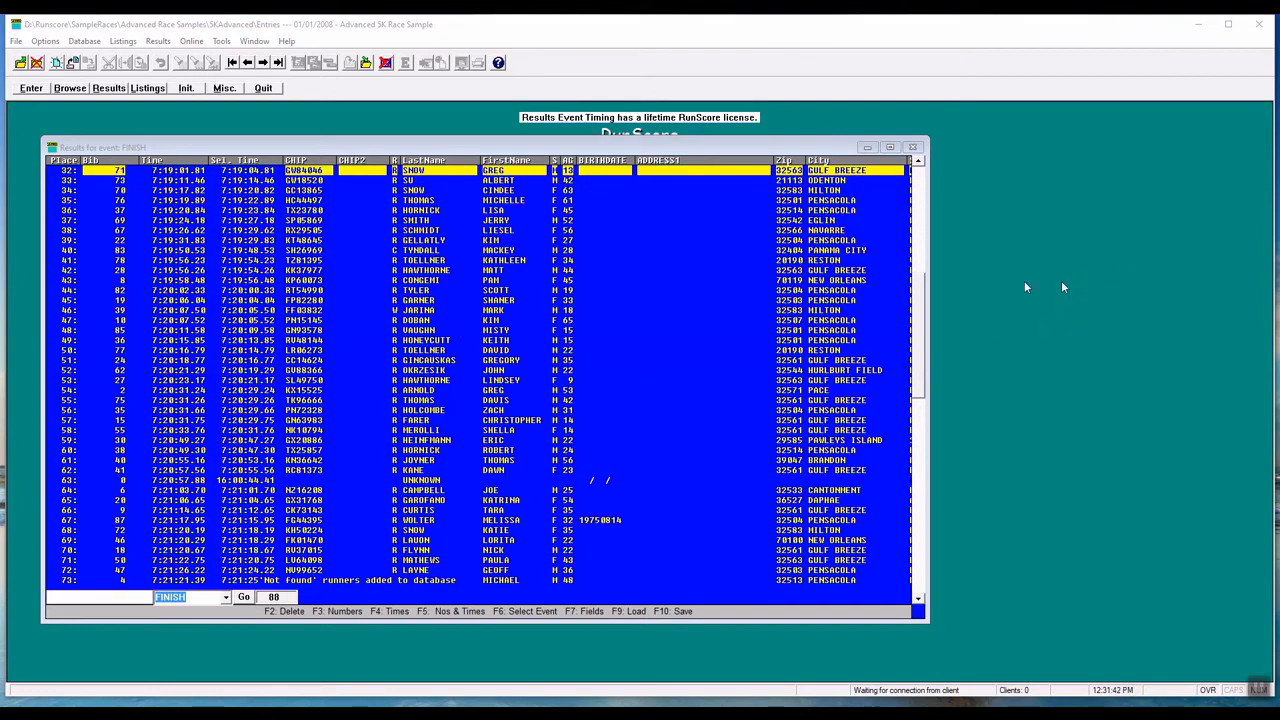
Open the Enter/Edit Results help topic, read through its modes, in-place editing, special keys and finisher search, and return to the results
click(684, 330)
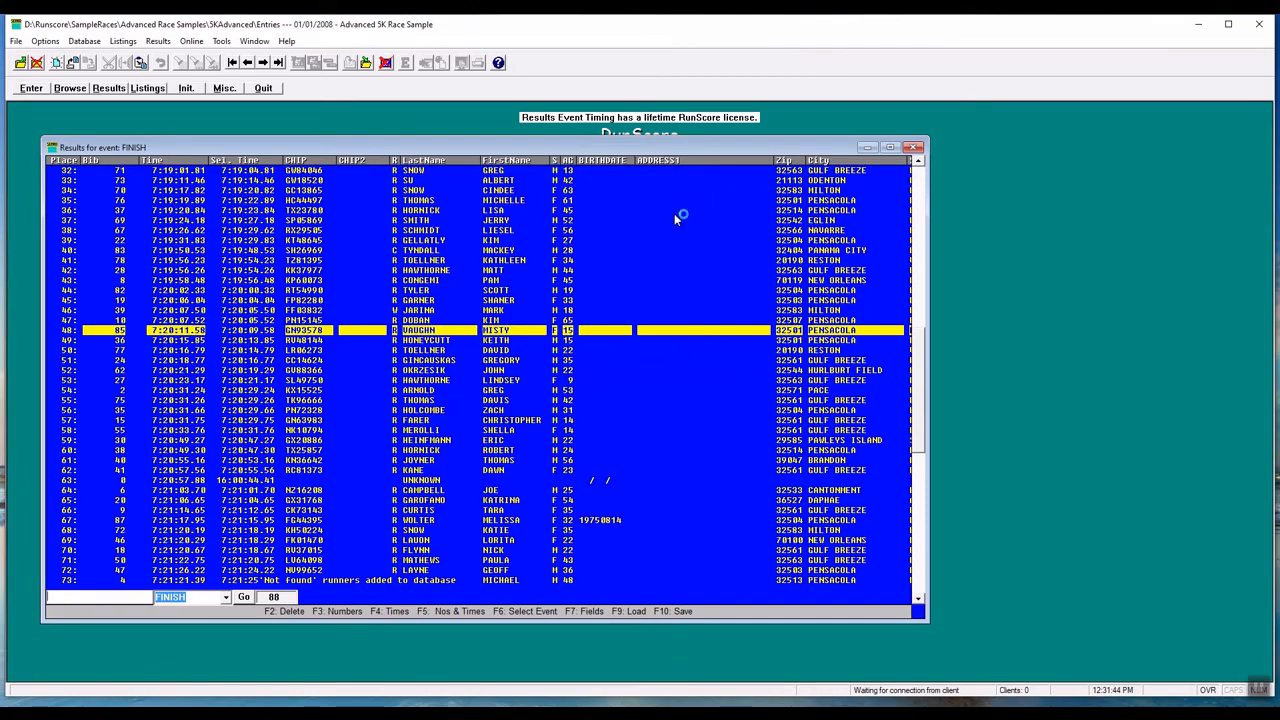
scroll(1056, 358, down, 4)
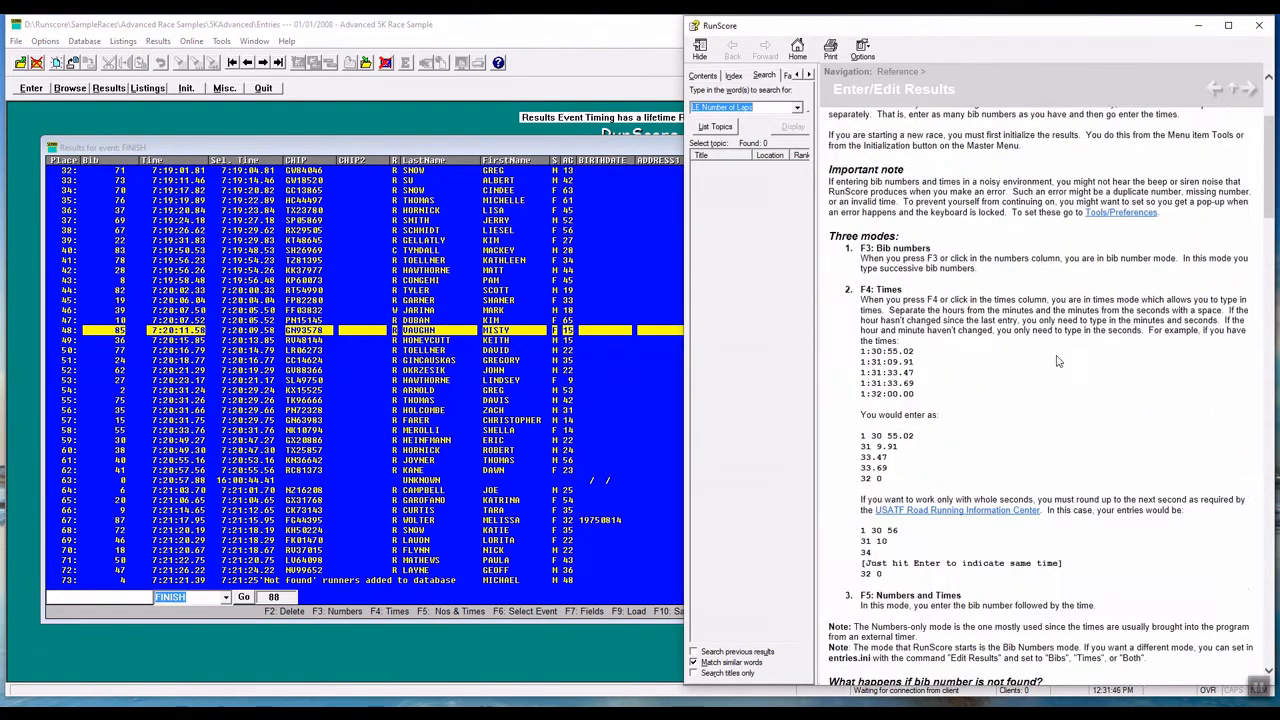
scroll(1058, 361, down, 6)
scroll(1055, 168, down, 10)
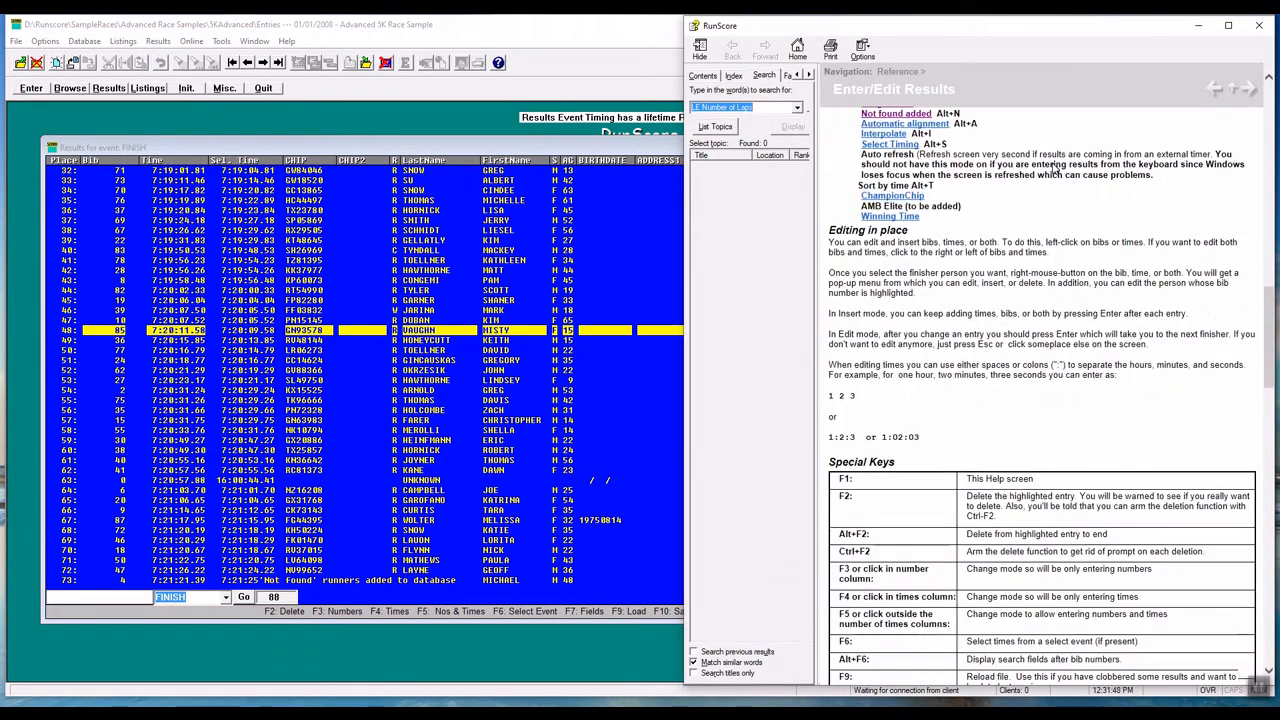
scroll(1055, 168, down, 10)
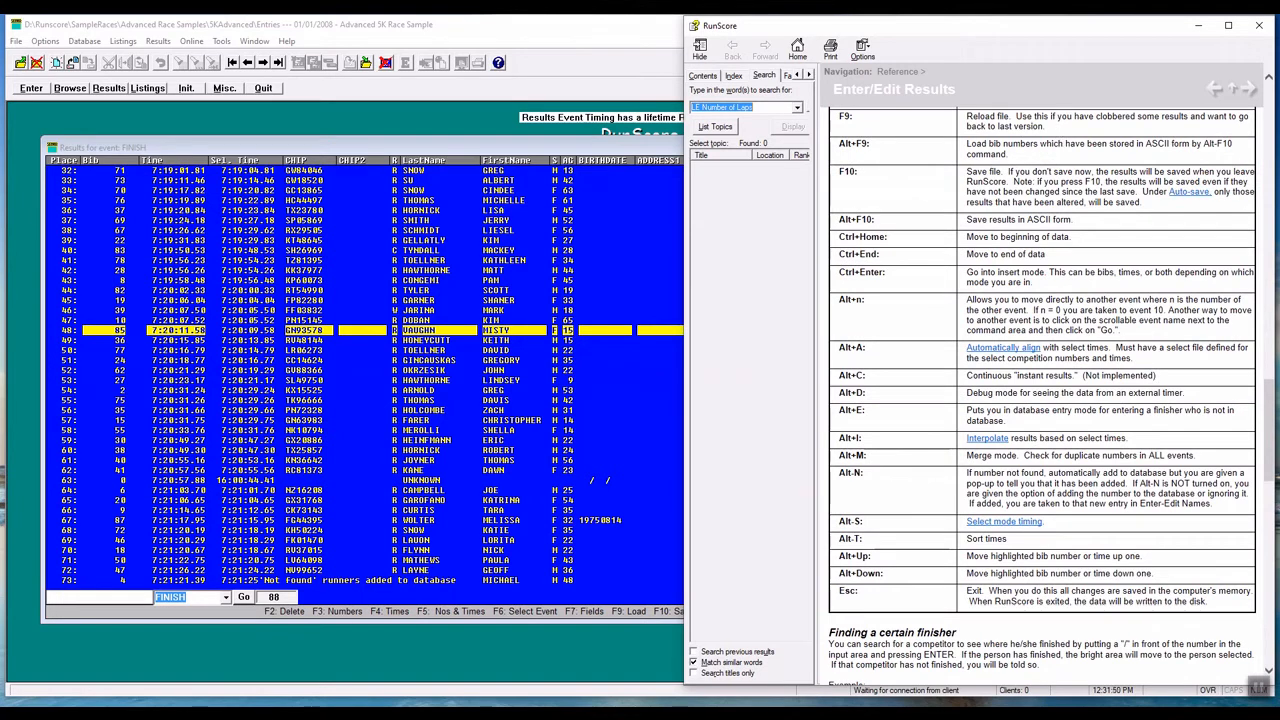
click(365, 400)
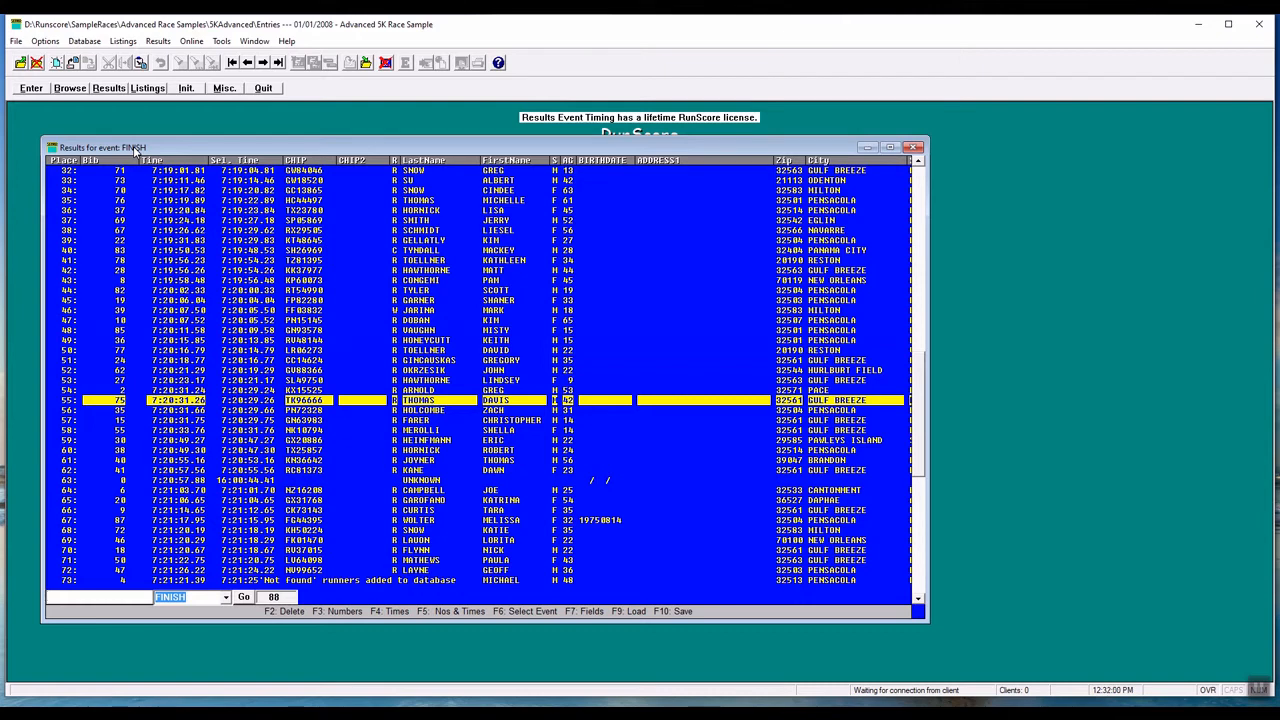
Step through the AUXILIARY, START and SELECT event results, show the list of events and return to the FINISH results
key(F6)
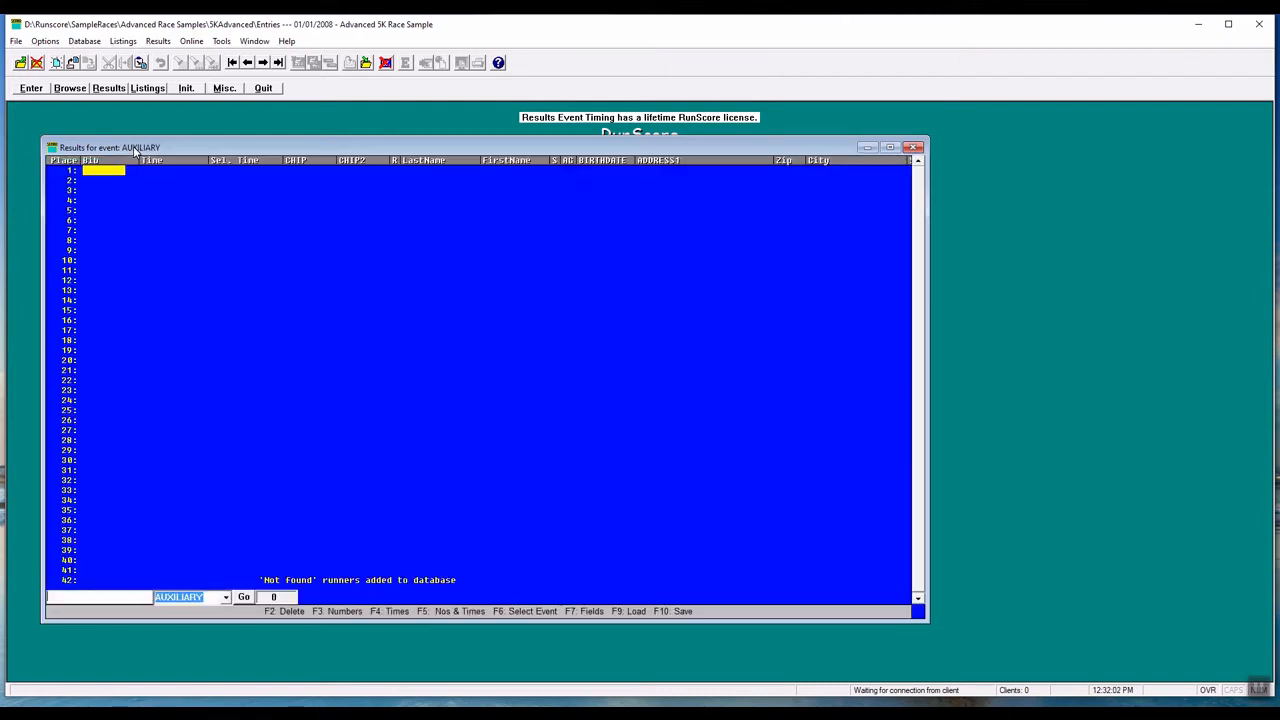
key(F6)
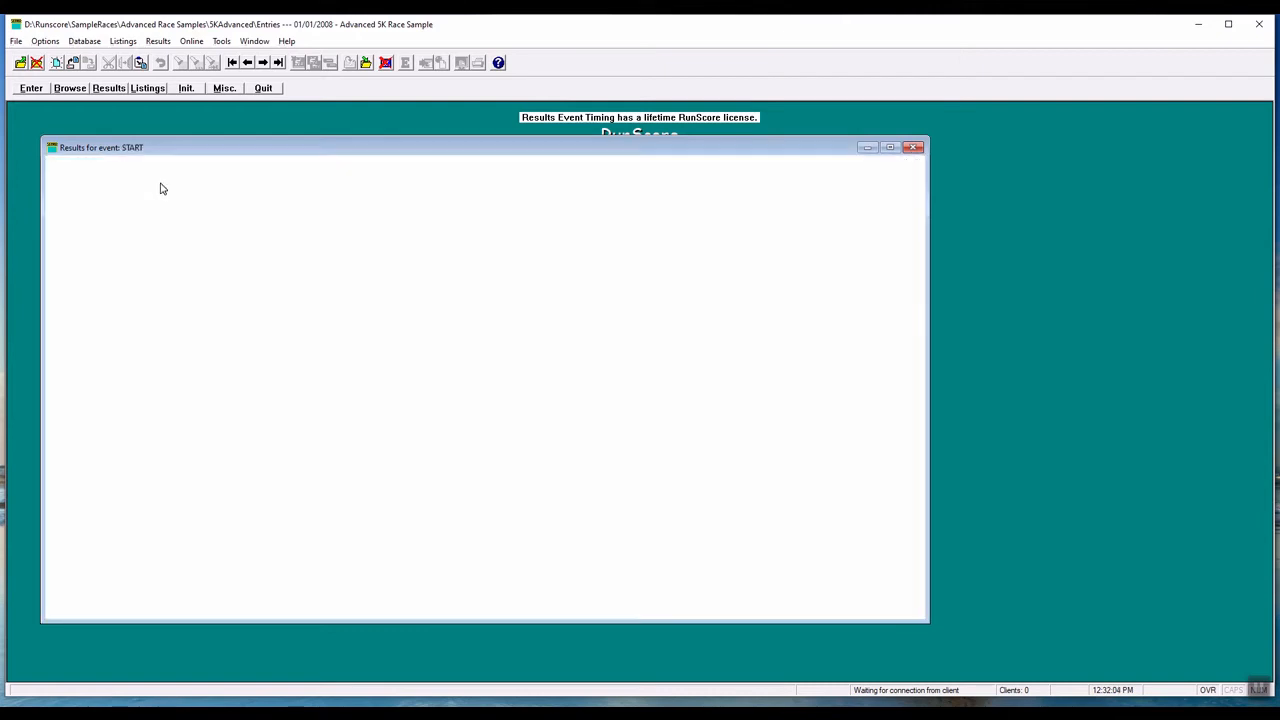
key(F6)
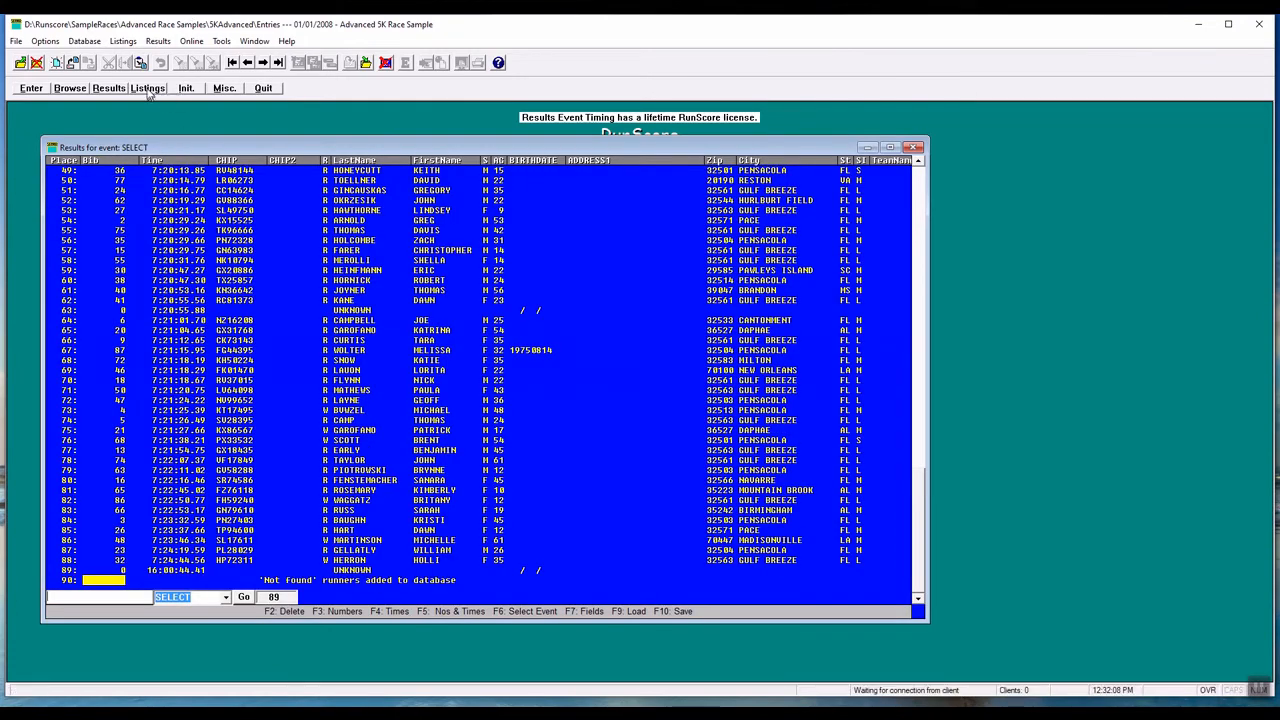
click(112, 88)
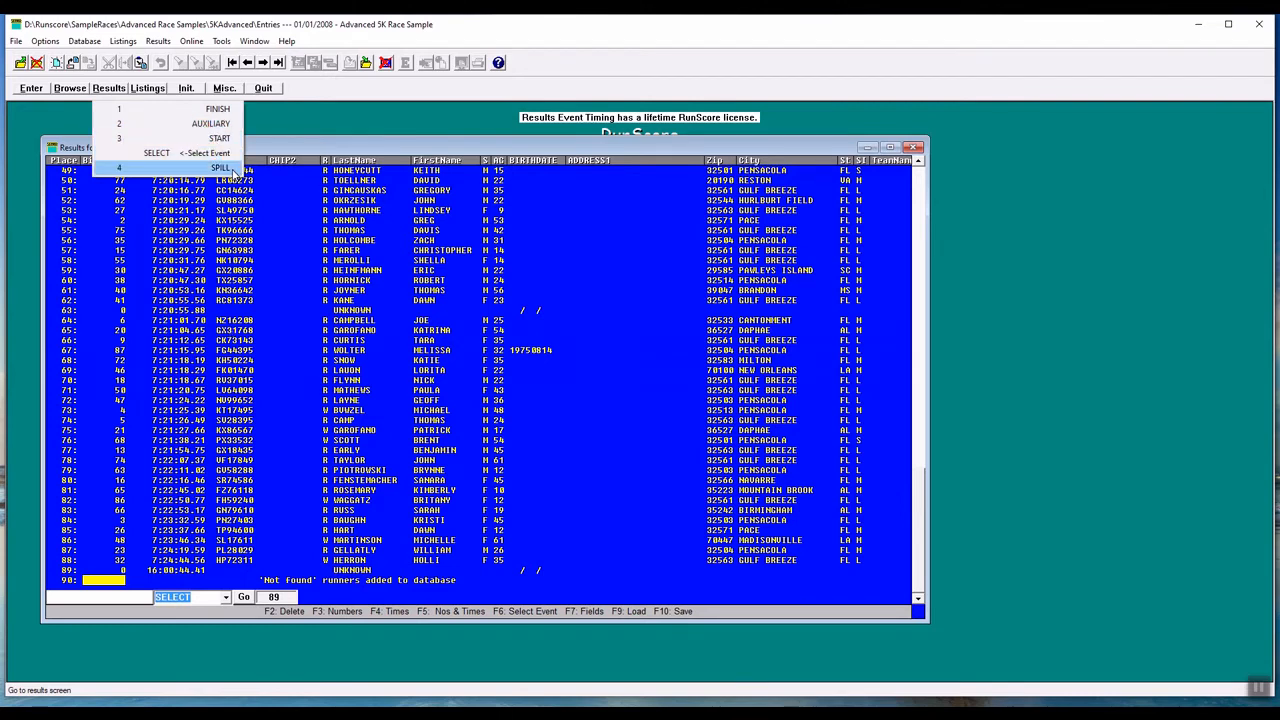
click(225, 404)
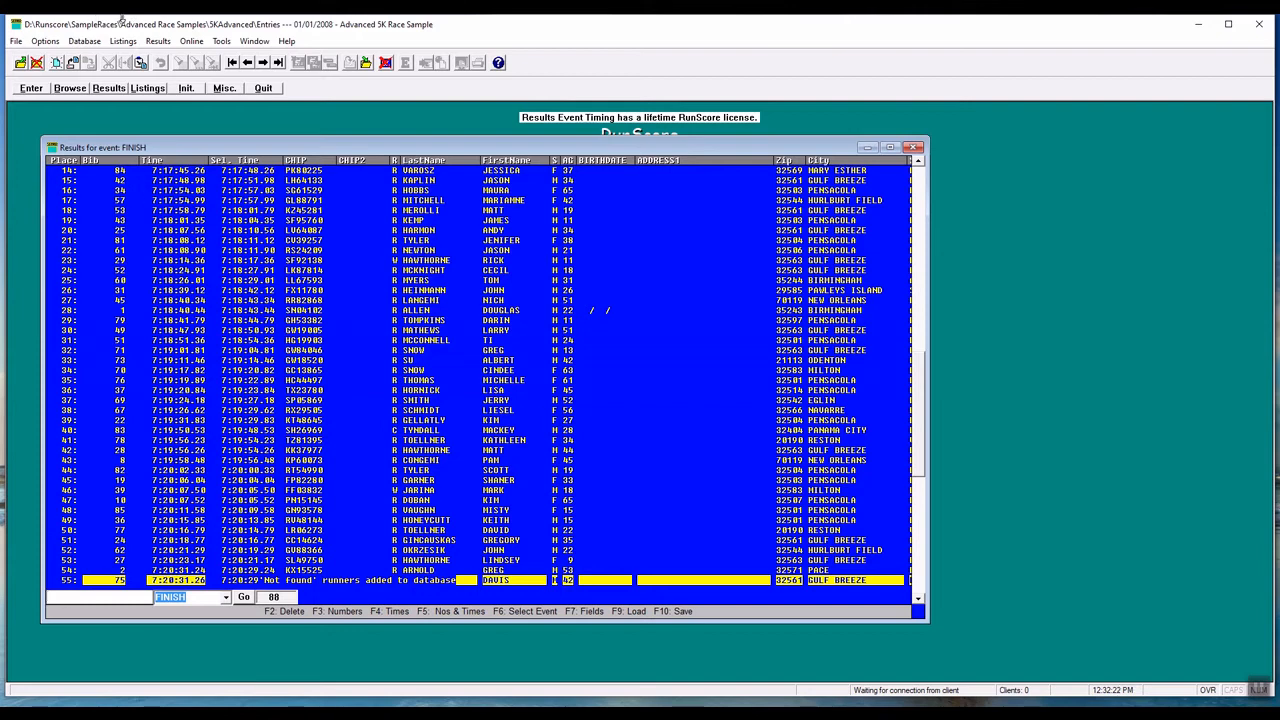
Go to the end of the finish results and step back and forth through the records around 52nd place
click(279, 63)
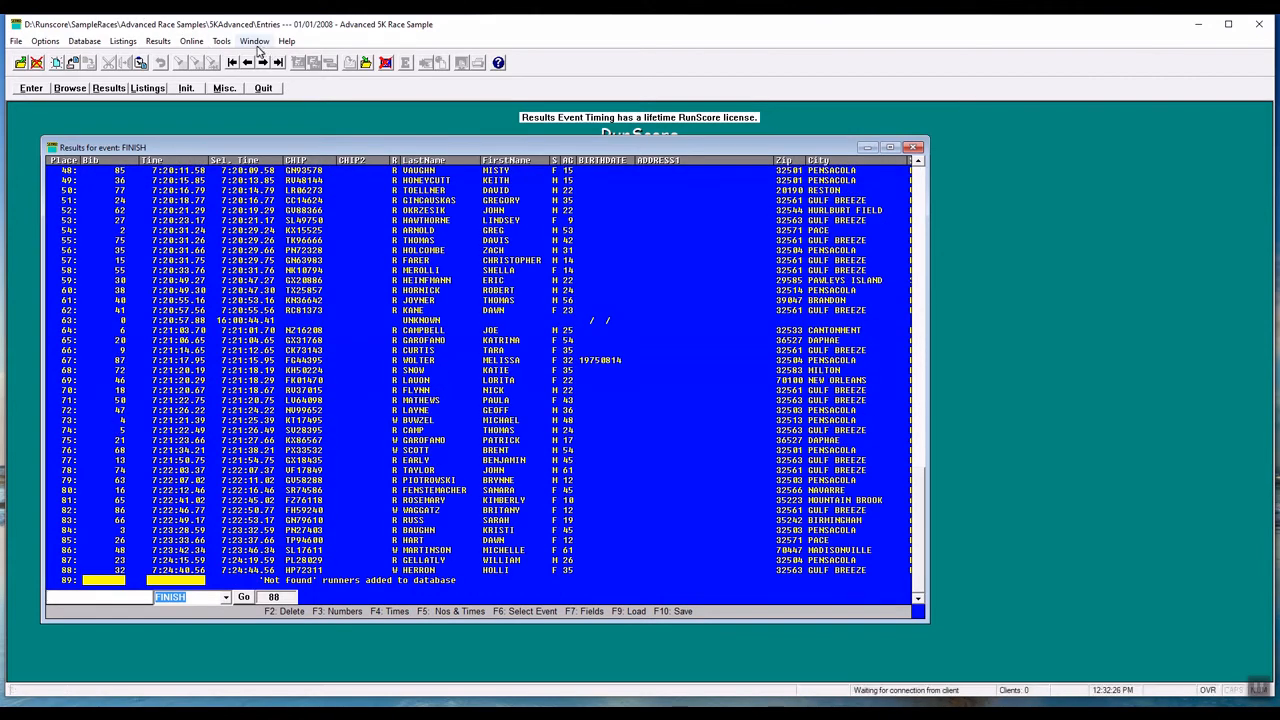
click(247, 63)
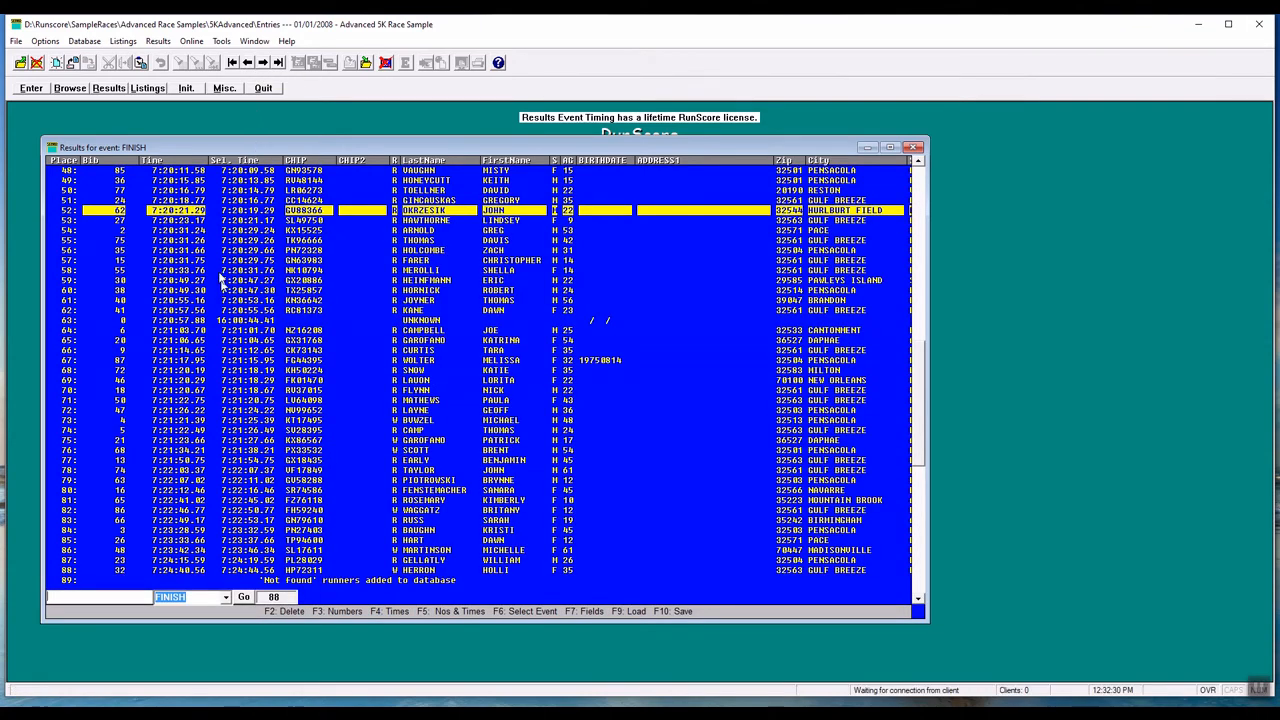
key(Page_Up)
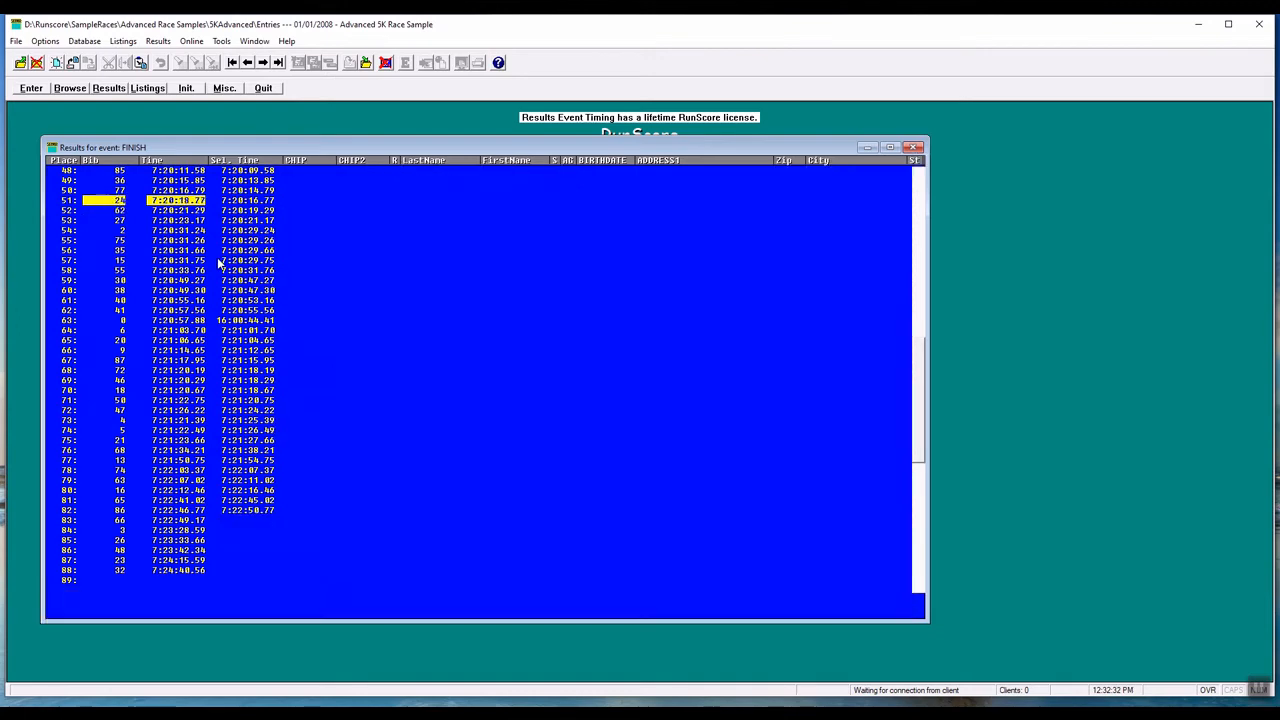
key(Down)
key(Down)
key(Down)
key(Down)
key(Down)
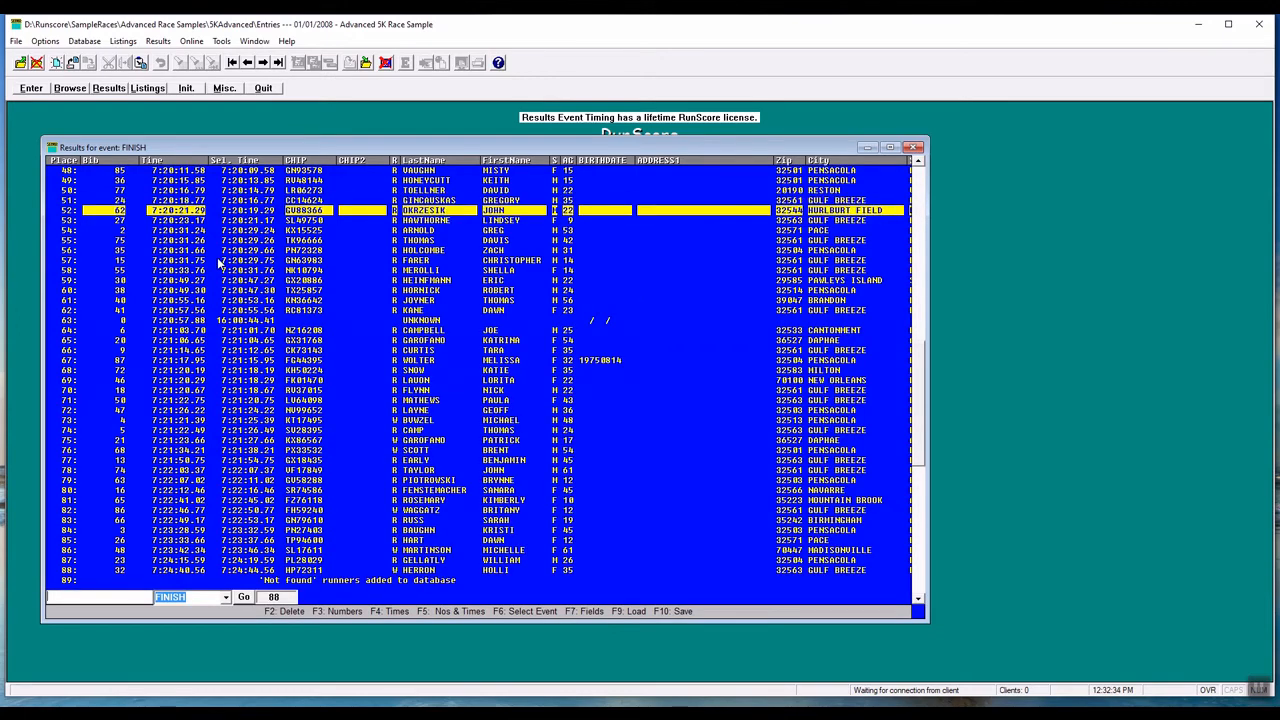
Select the 59th-place finisher and close the FINISH results window
click(263, 284)
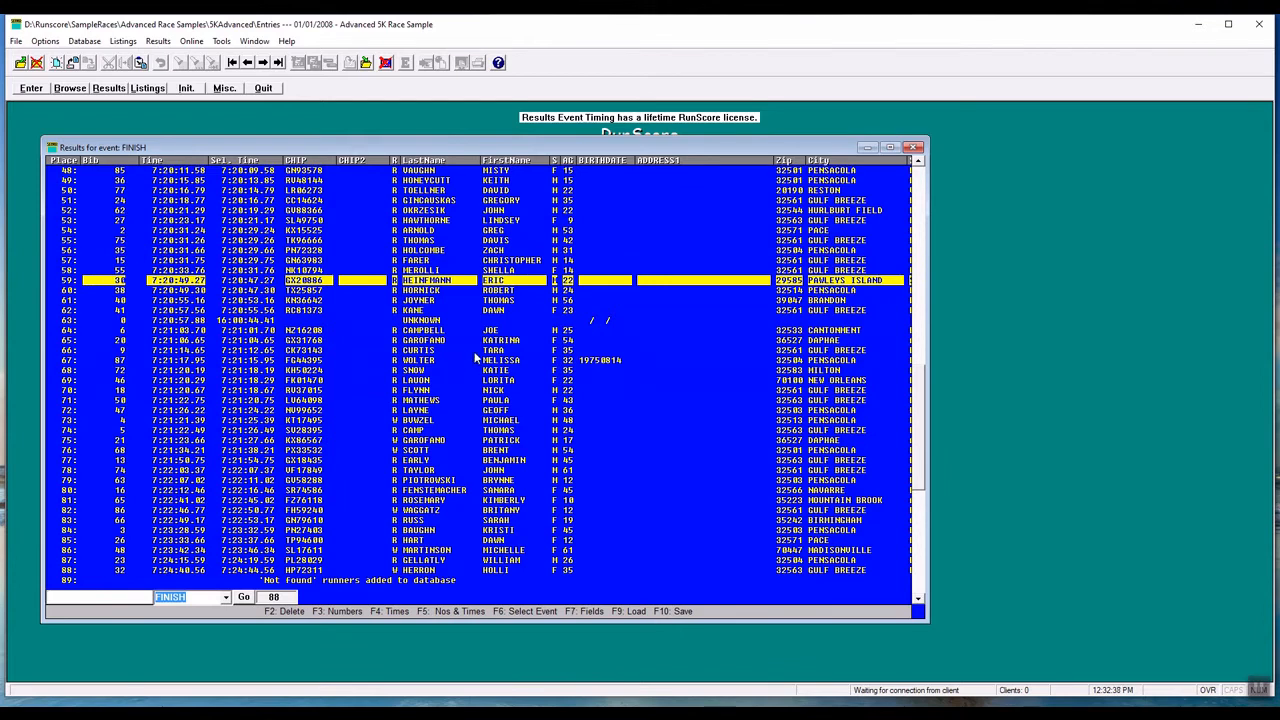
click(1260, 690)
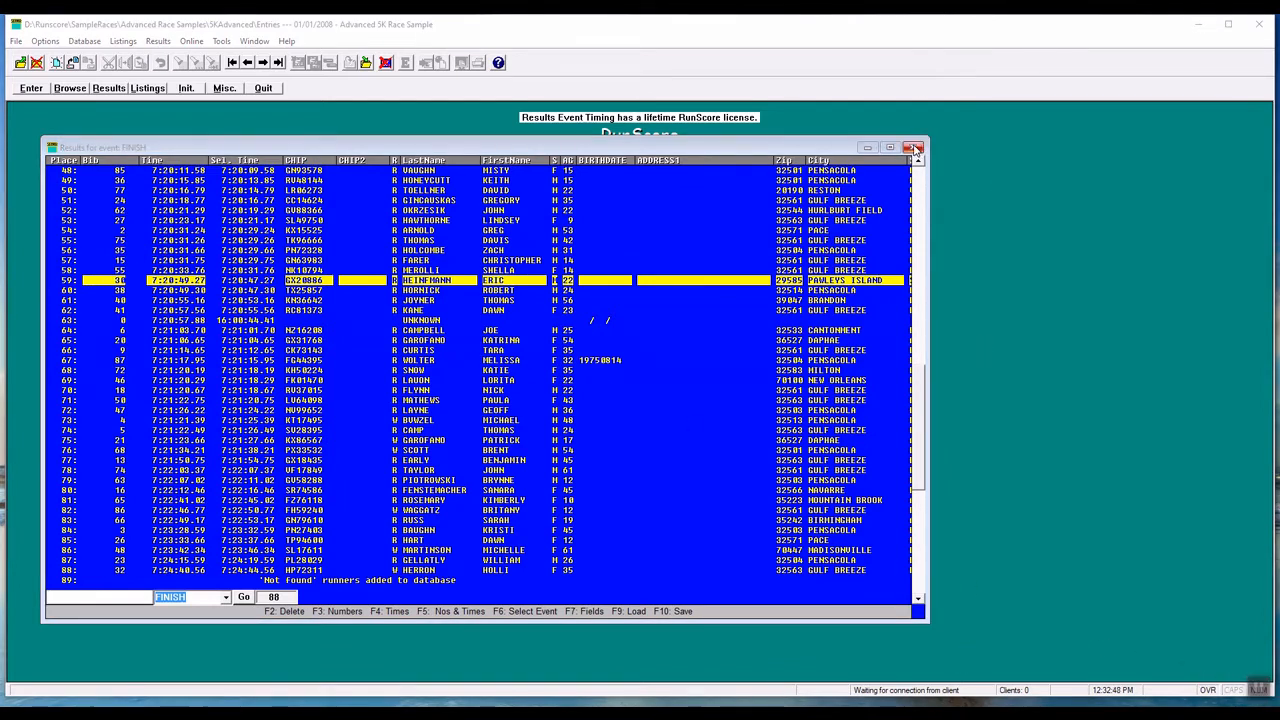
click(914, 148)
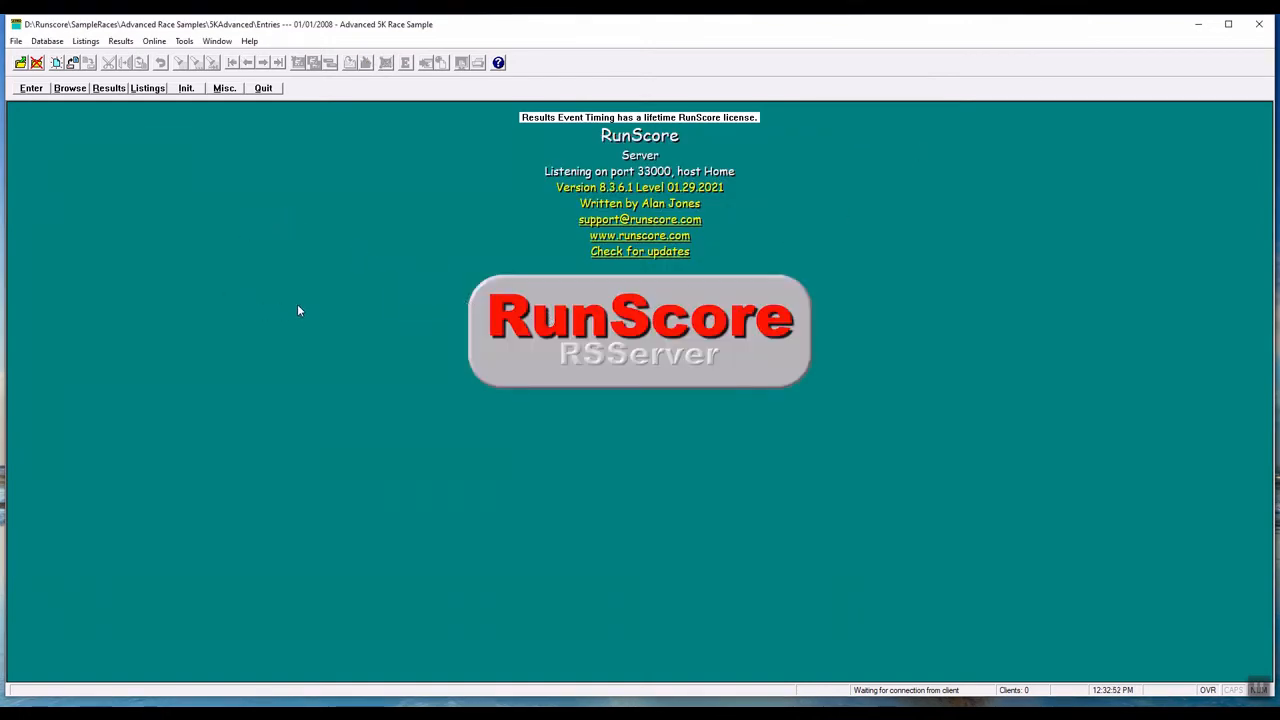
key(l)
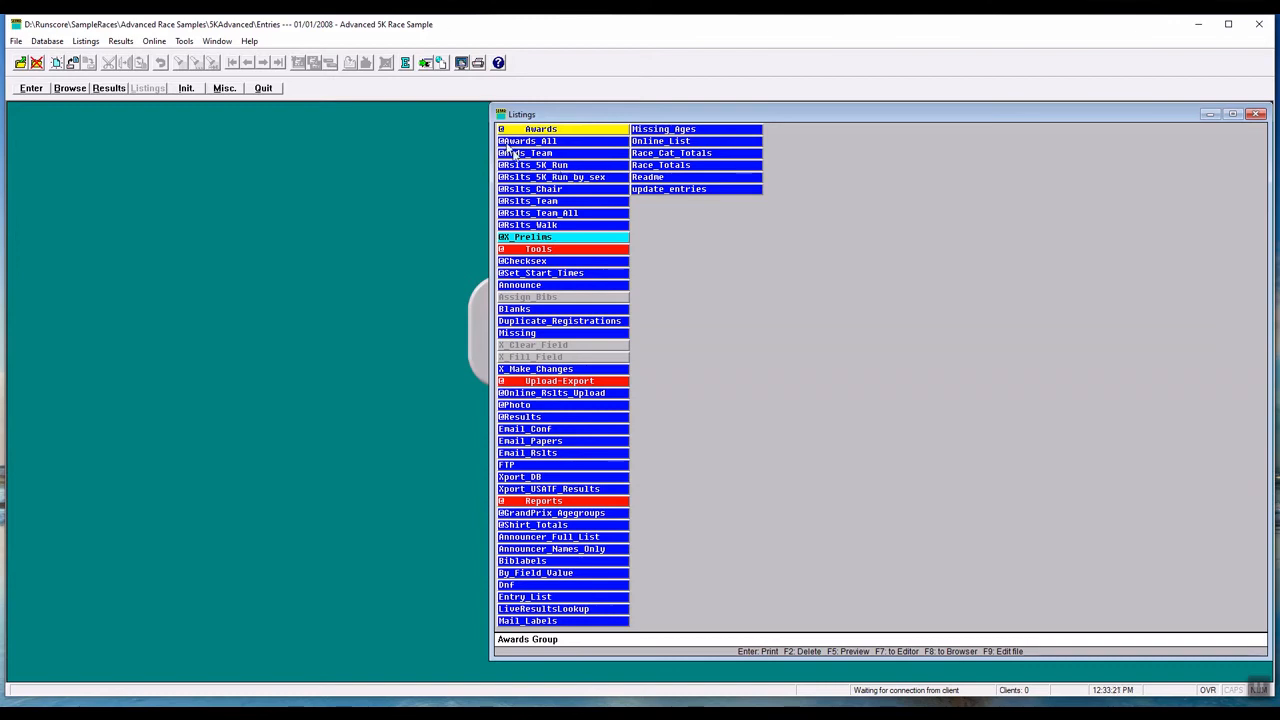
click(545, 167)
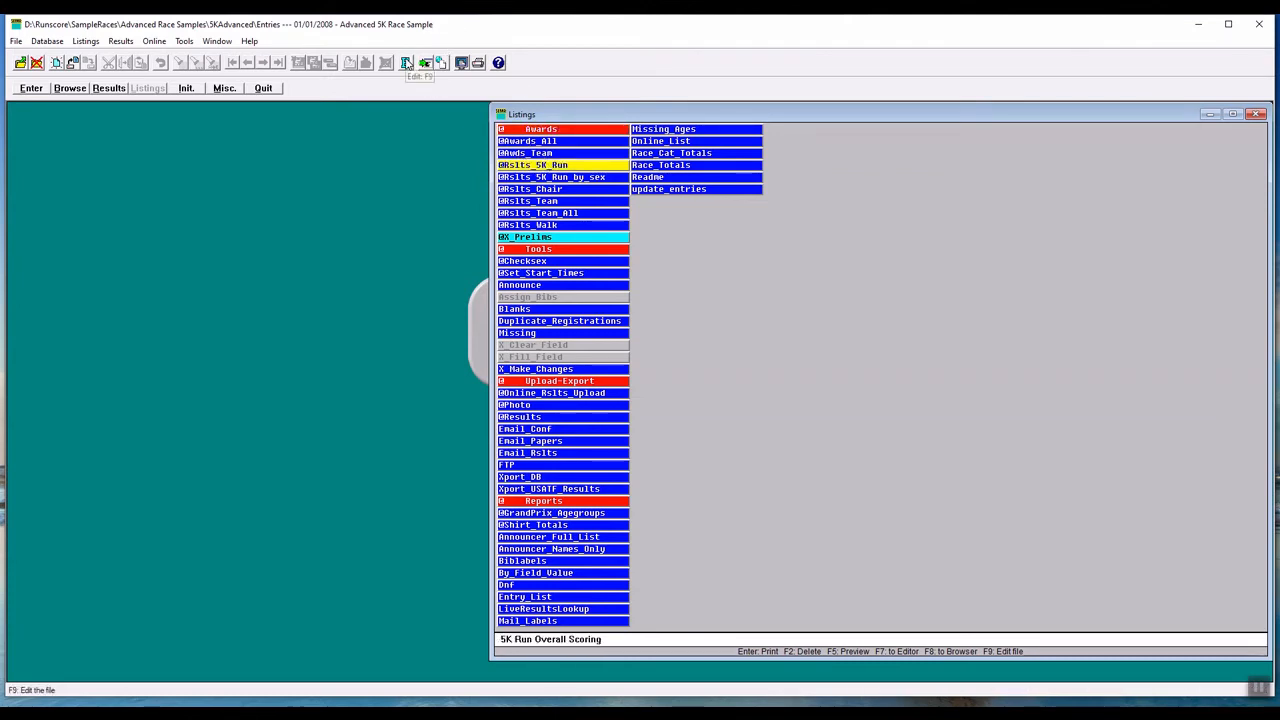
click(405, 62)
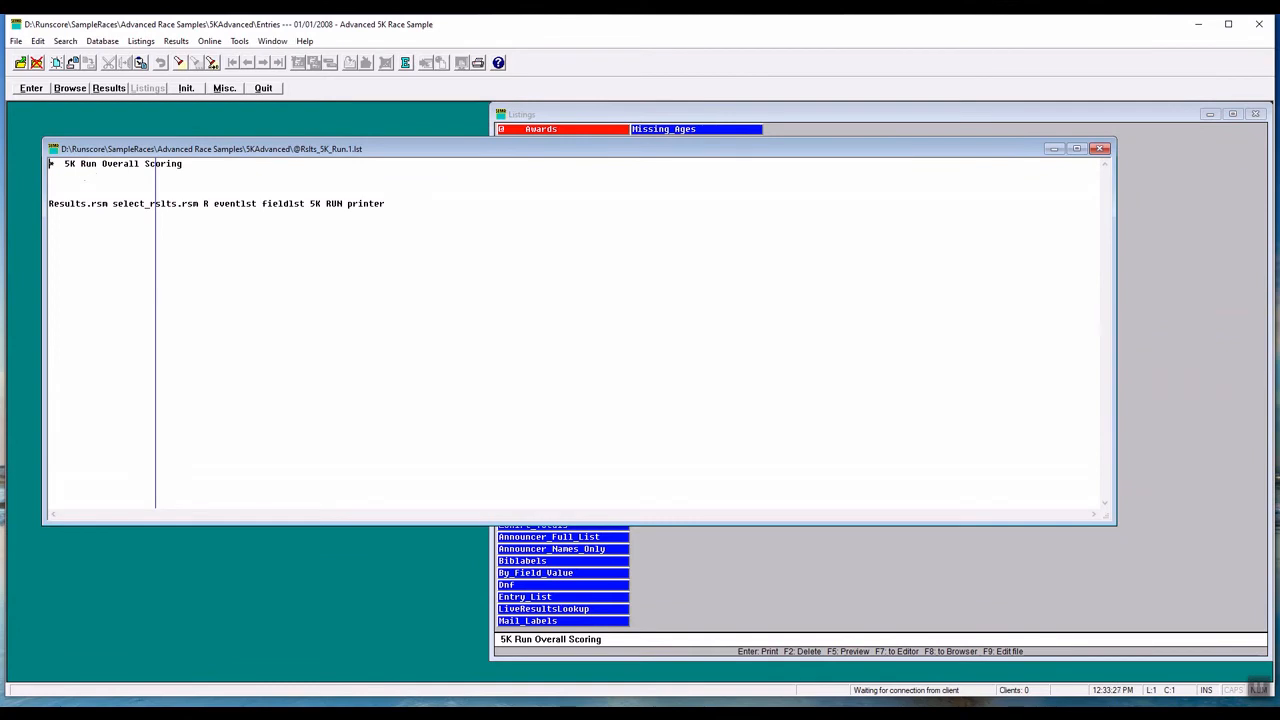
double_click(75, 203)
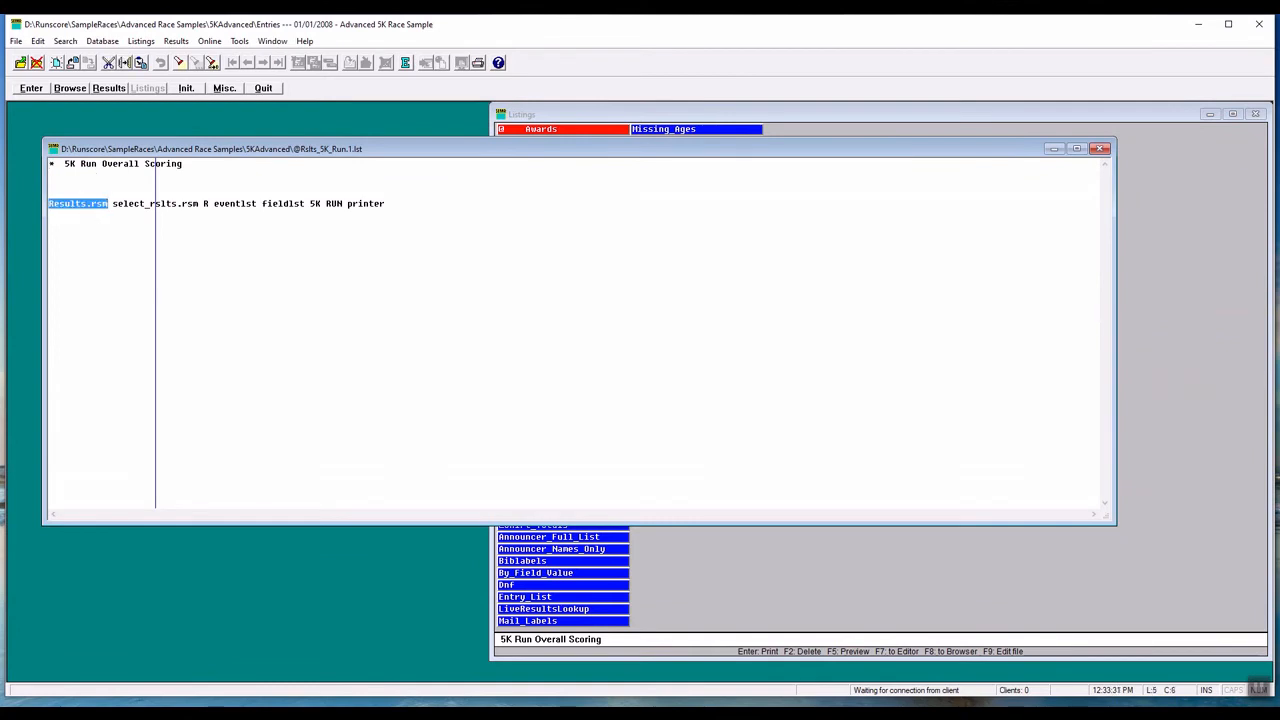
right_click(88, 205)
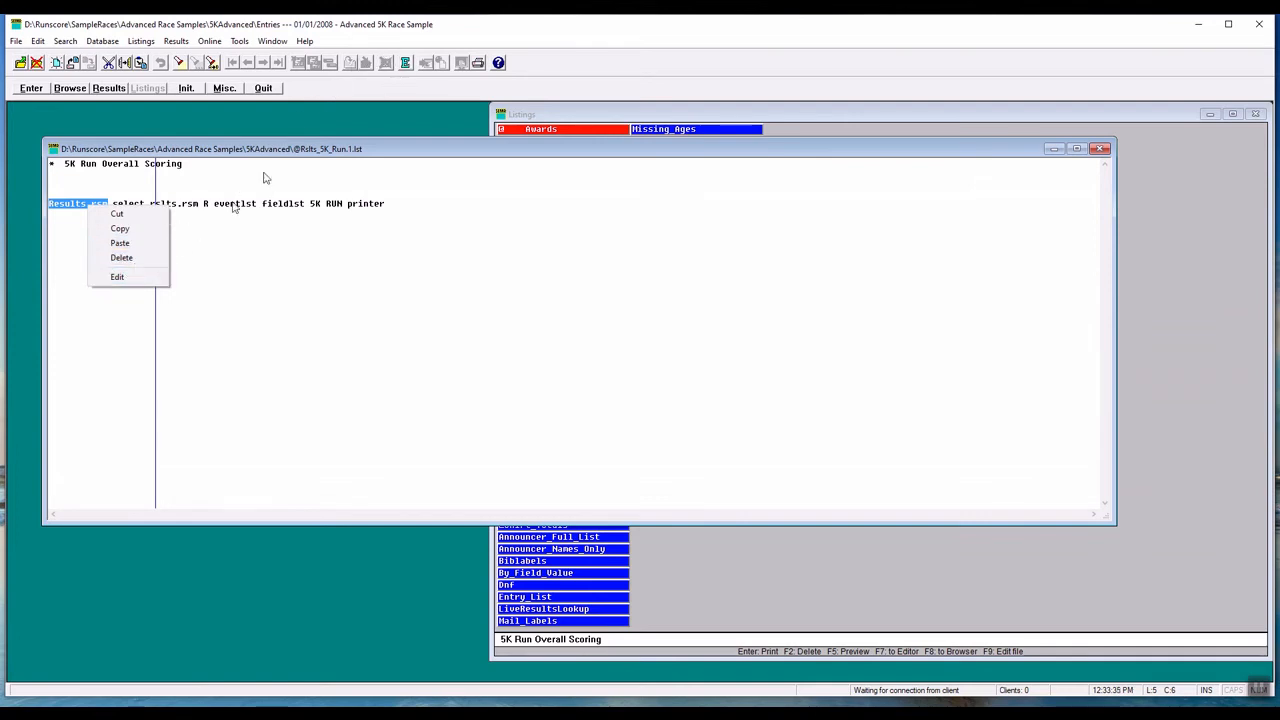
click(405, 63)
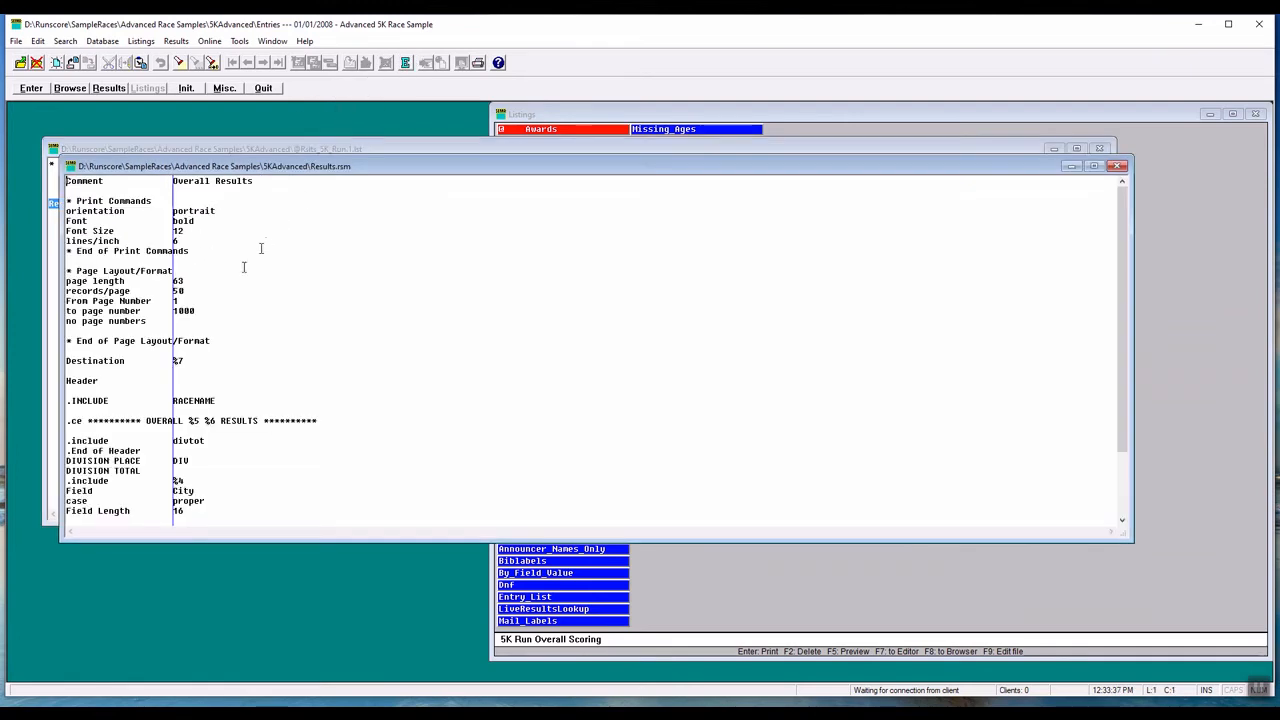
Open the RACENAME include file referenced in the header of Results.rsm, and close all three open listing files
click(200, 310)
double_click(193, 400)
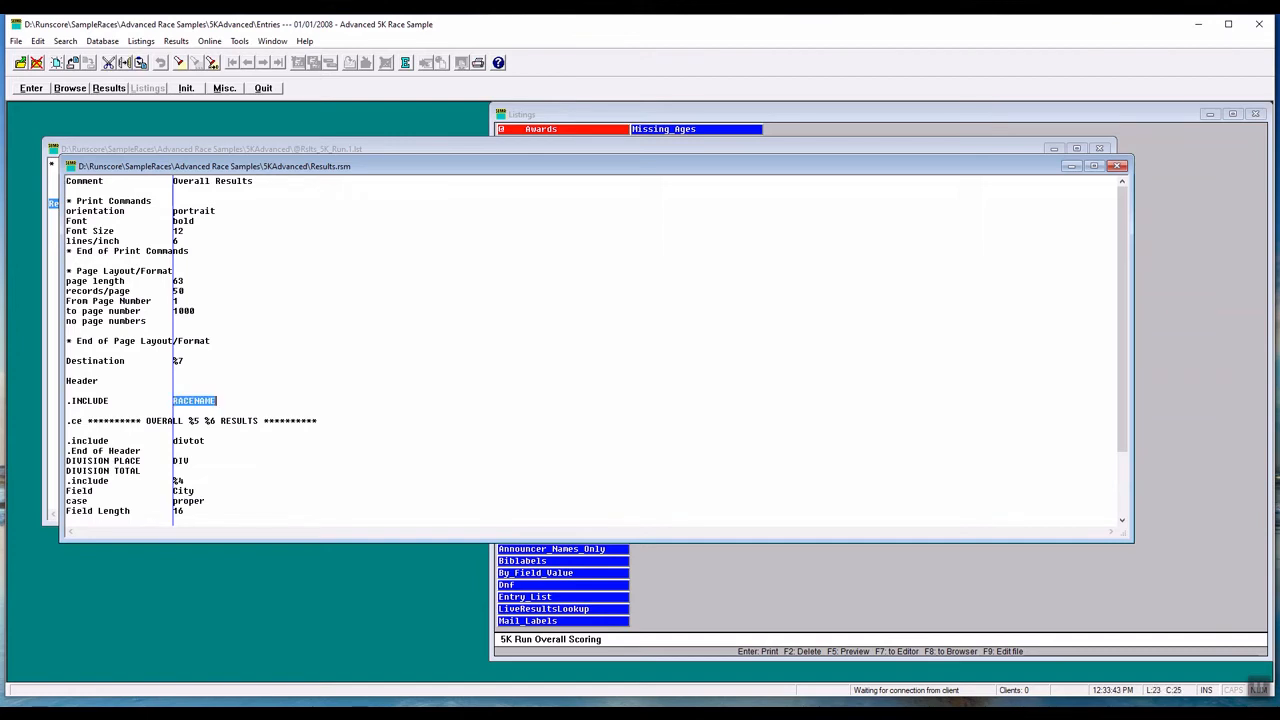
right_click(196, 401)
click(244, 470)
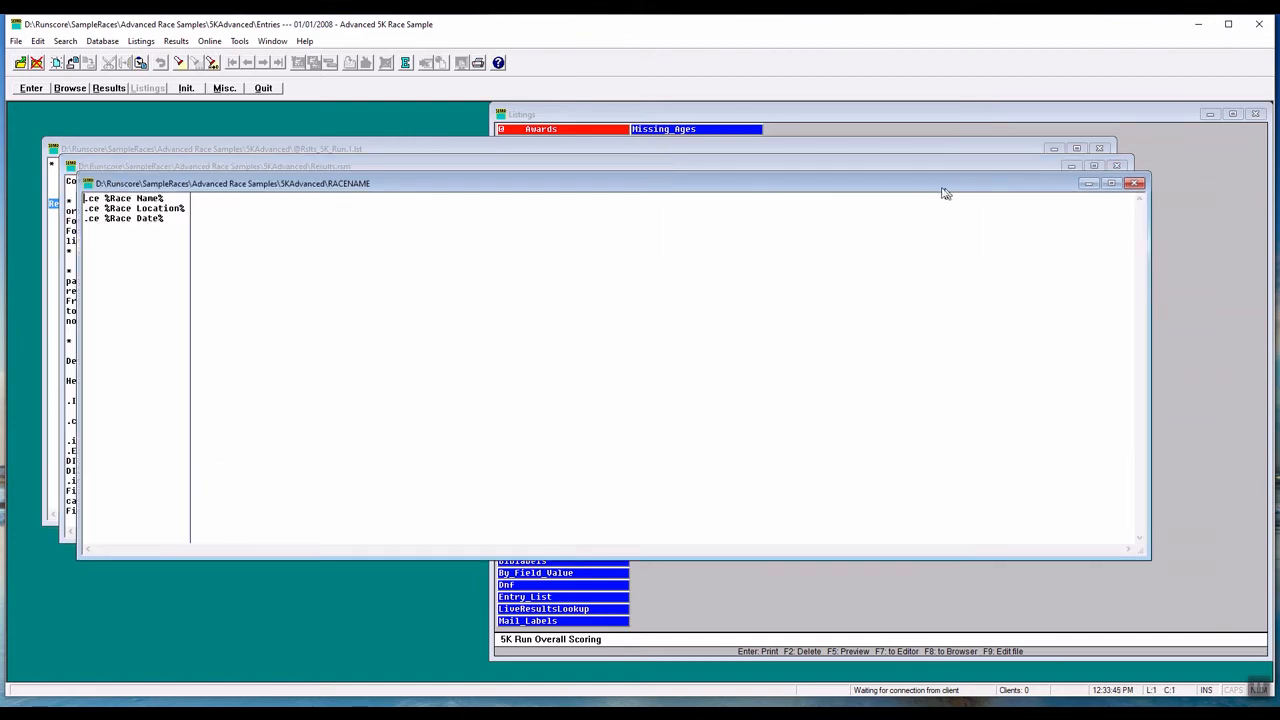
click(1105, 151)
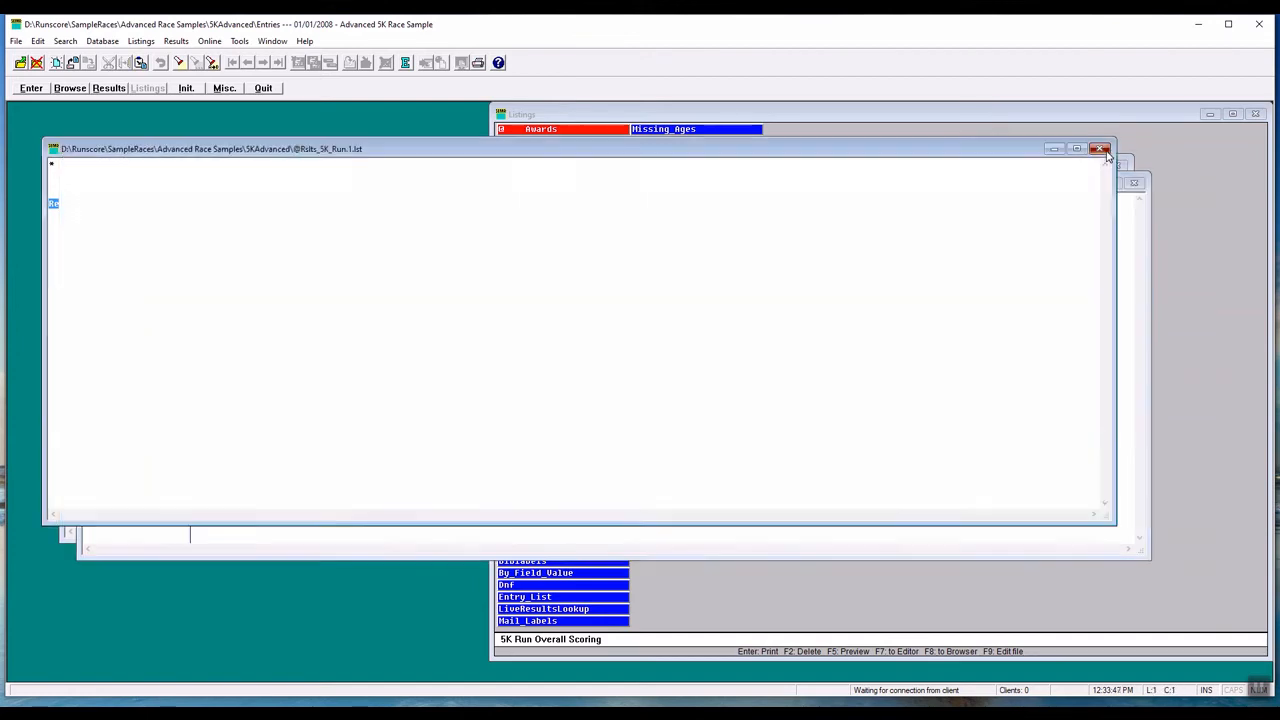
click(1117, 165)
click(1137, 186)
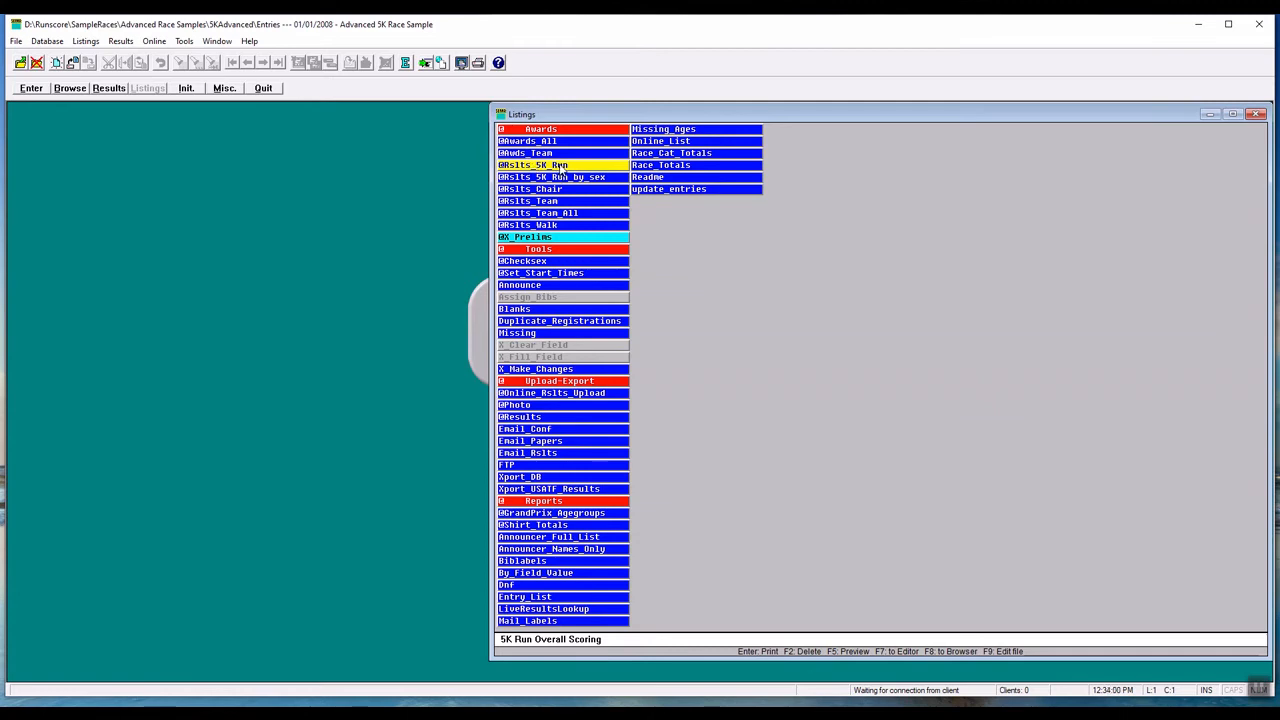
click(540, 262)
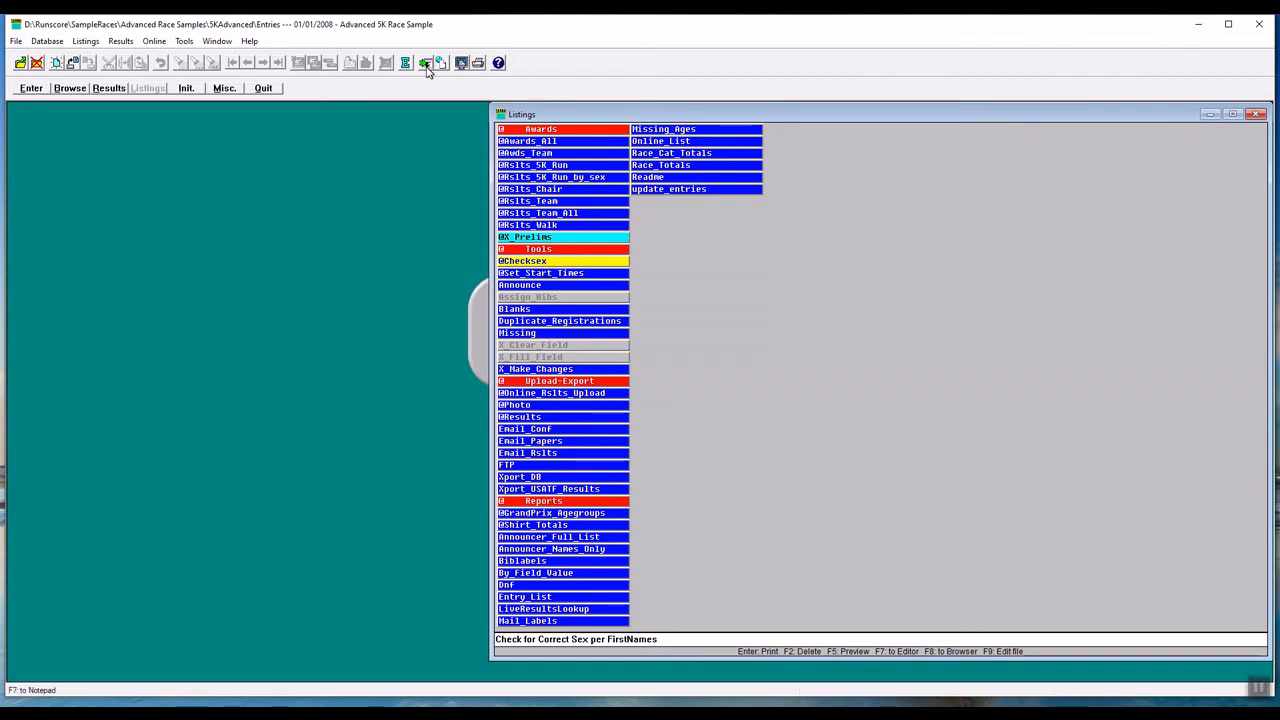
right_click(546, 268)
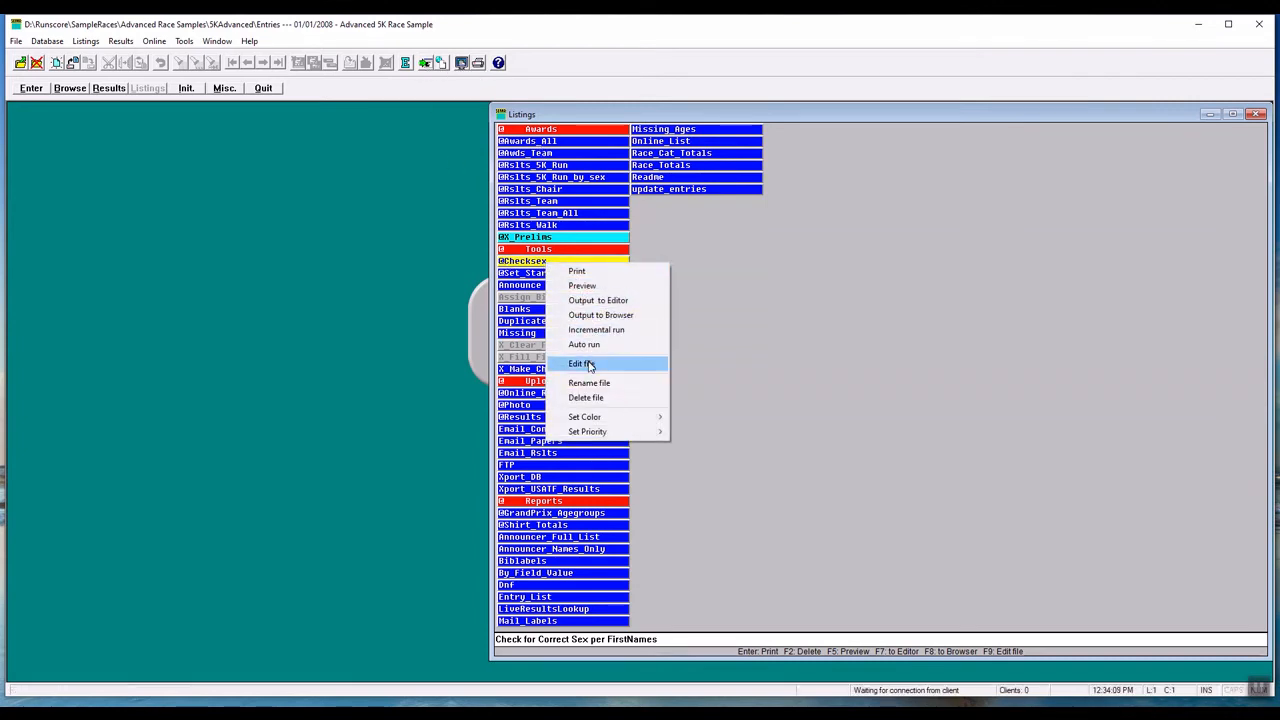
click(583, 364)
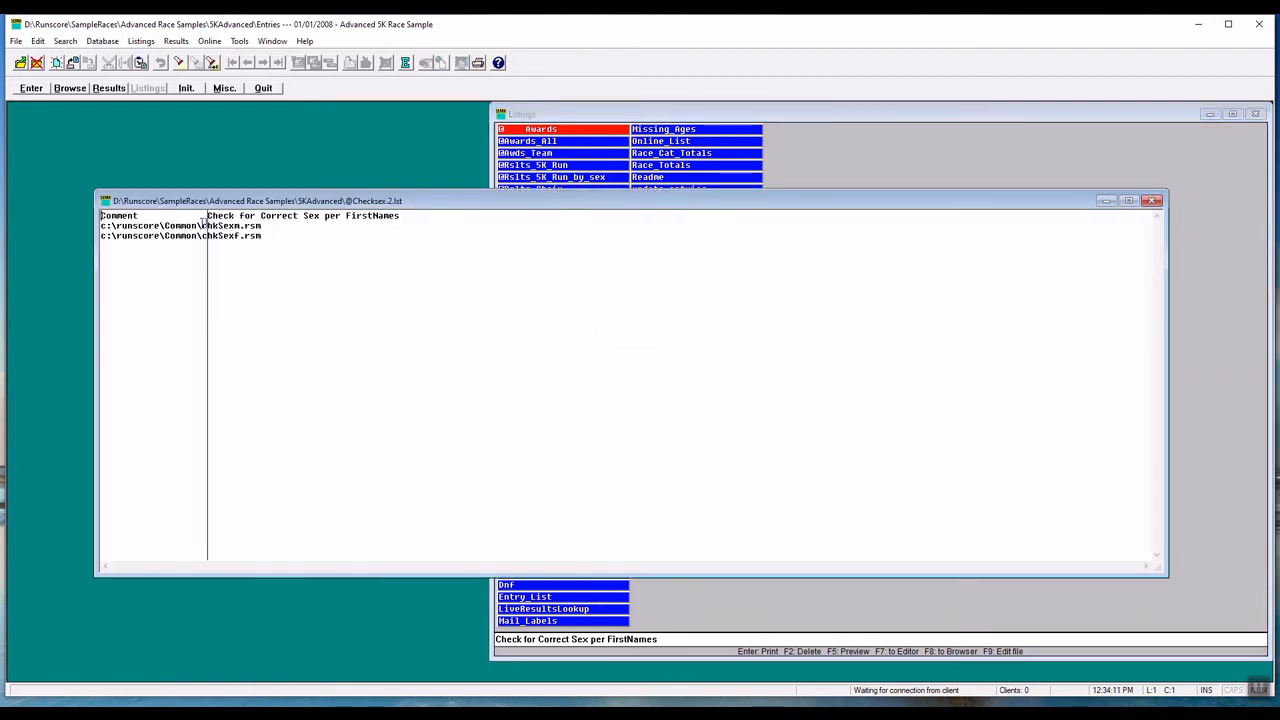
double_click(232, 226)
right_click(236, 230)
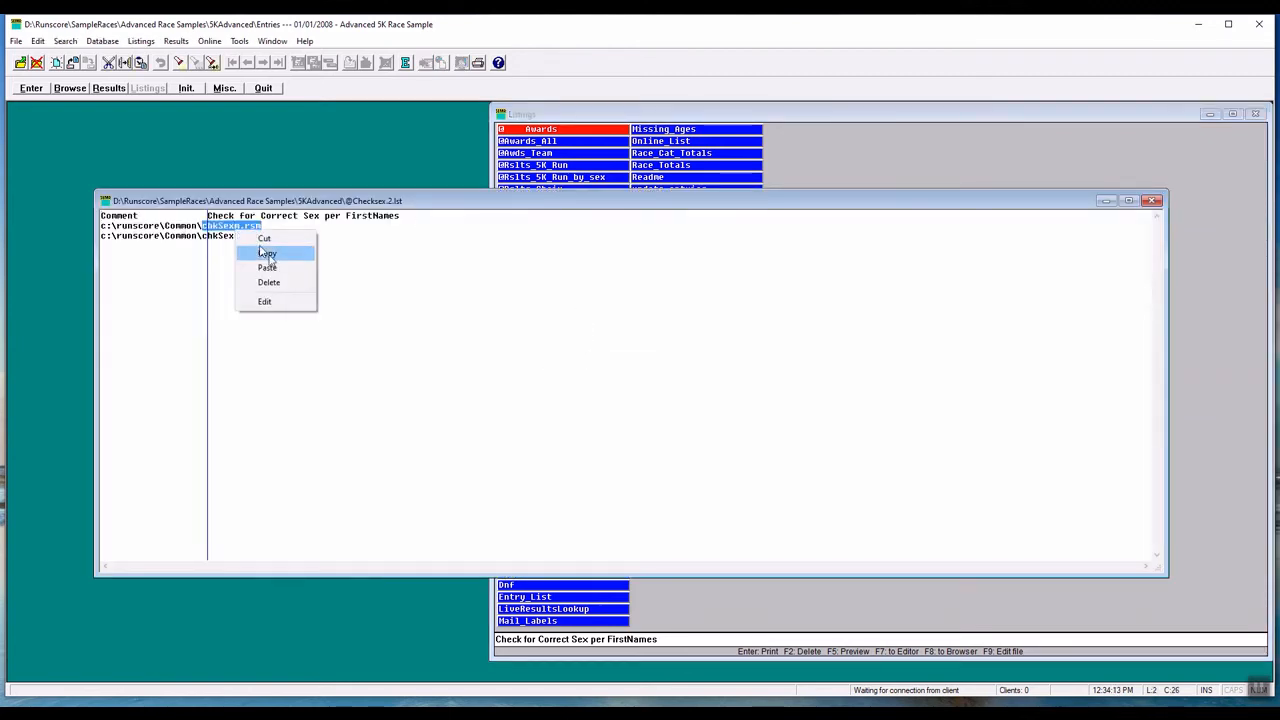
click(264, 301)
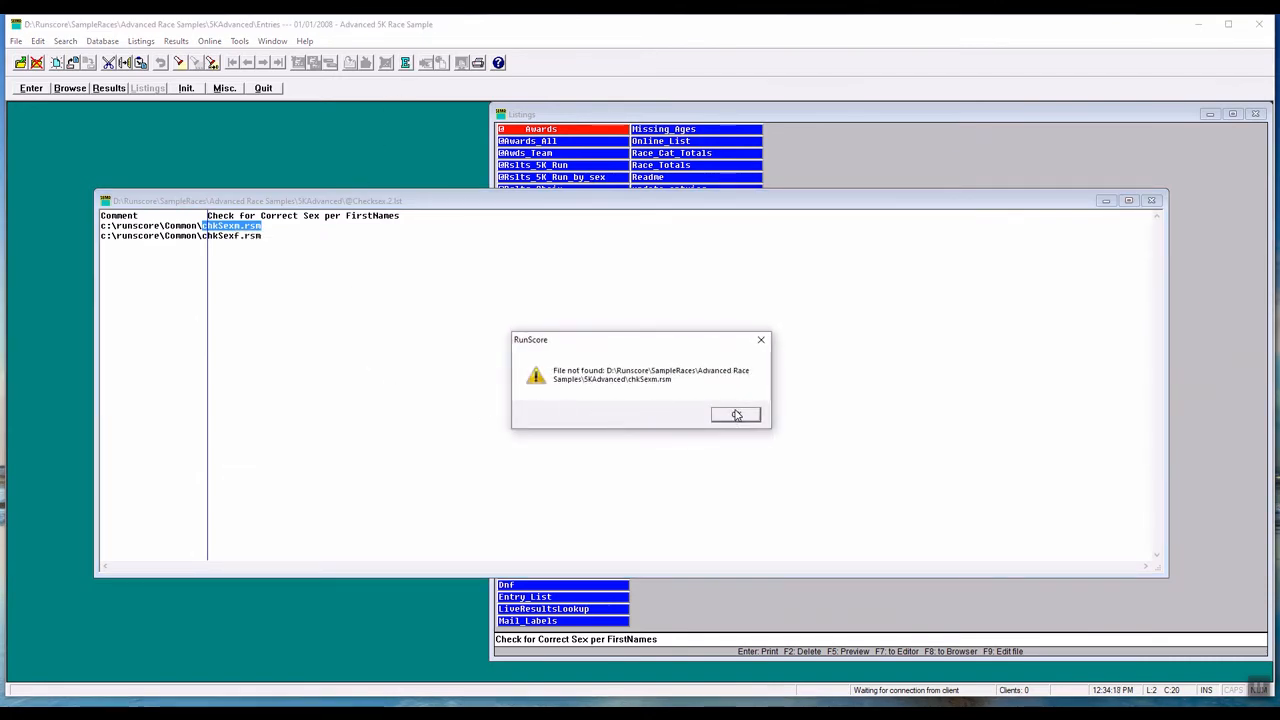
click(736, 414)
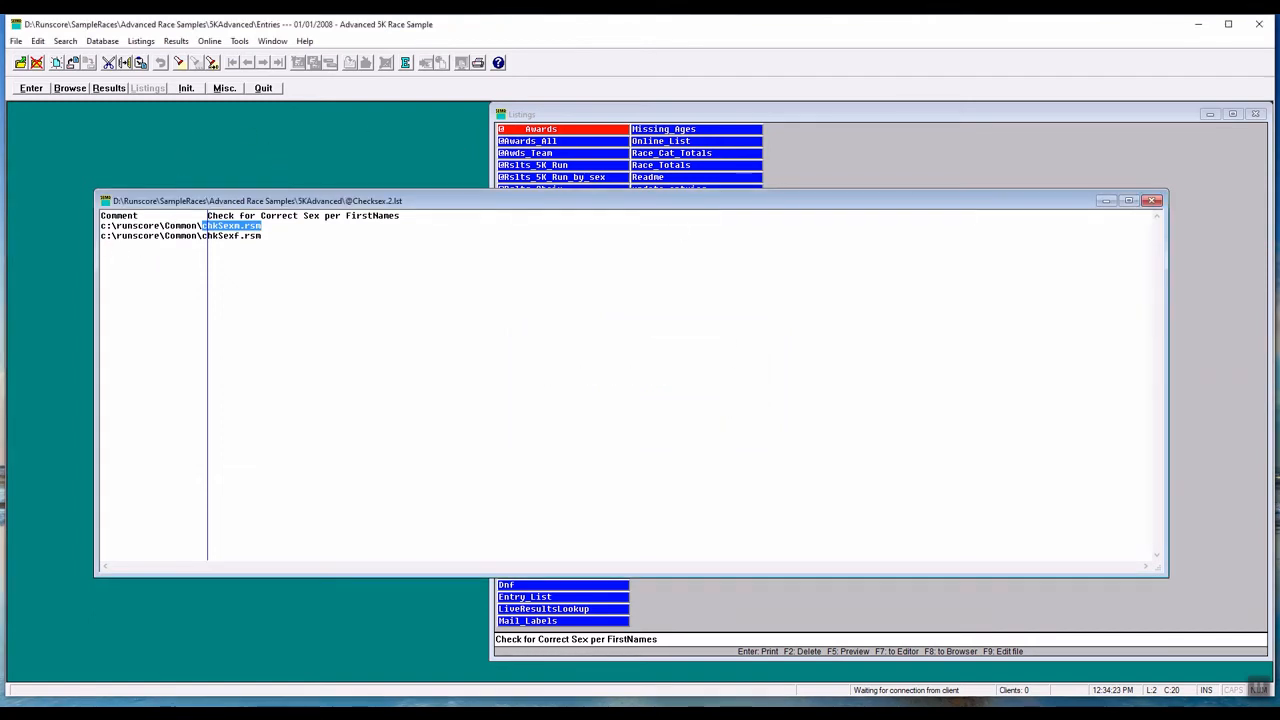
click(102, 233)
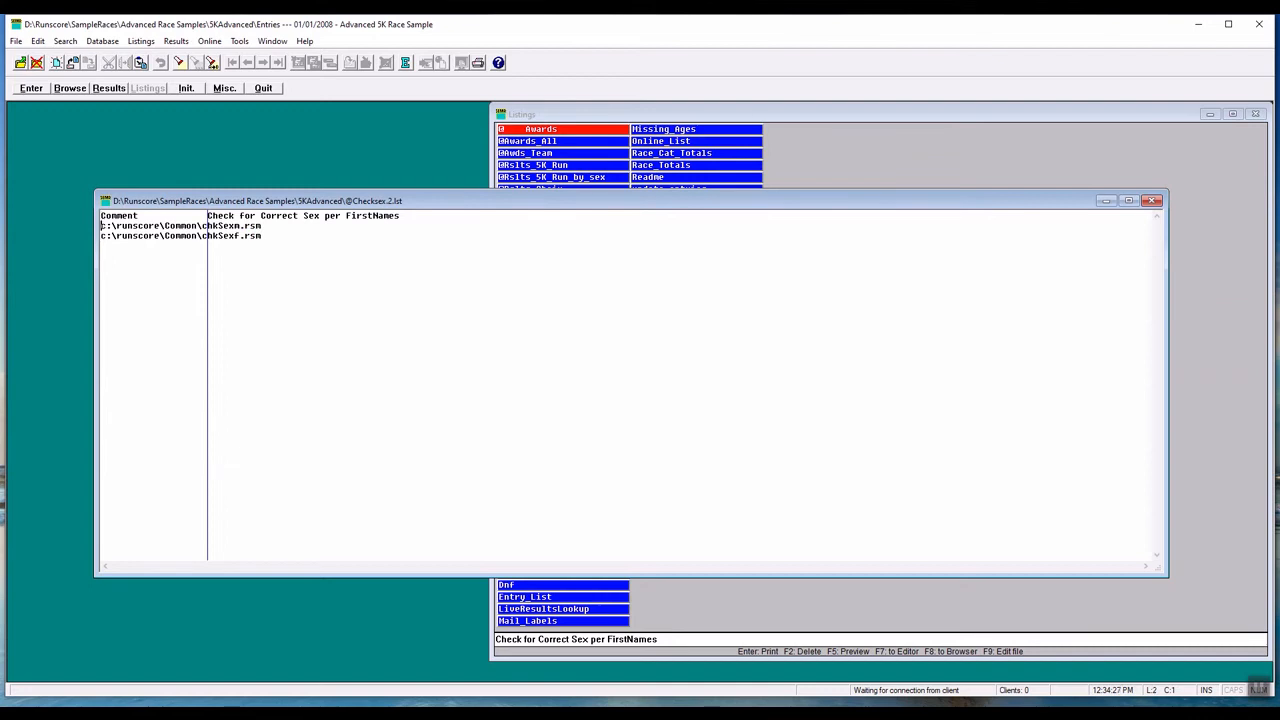
drag(101, 226, 106, 226)
text(d)
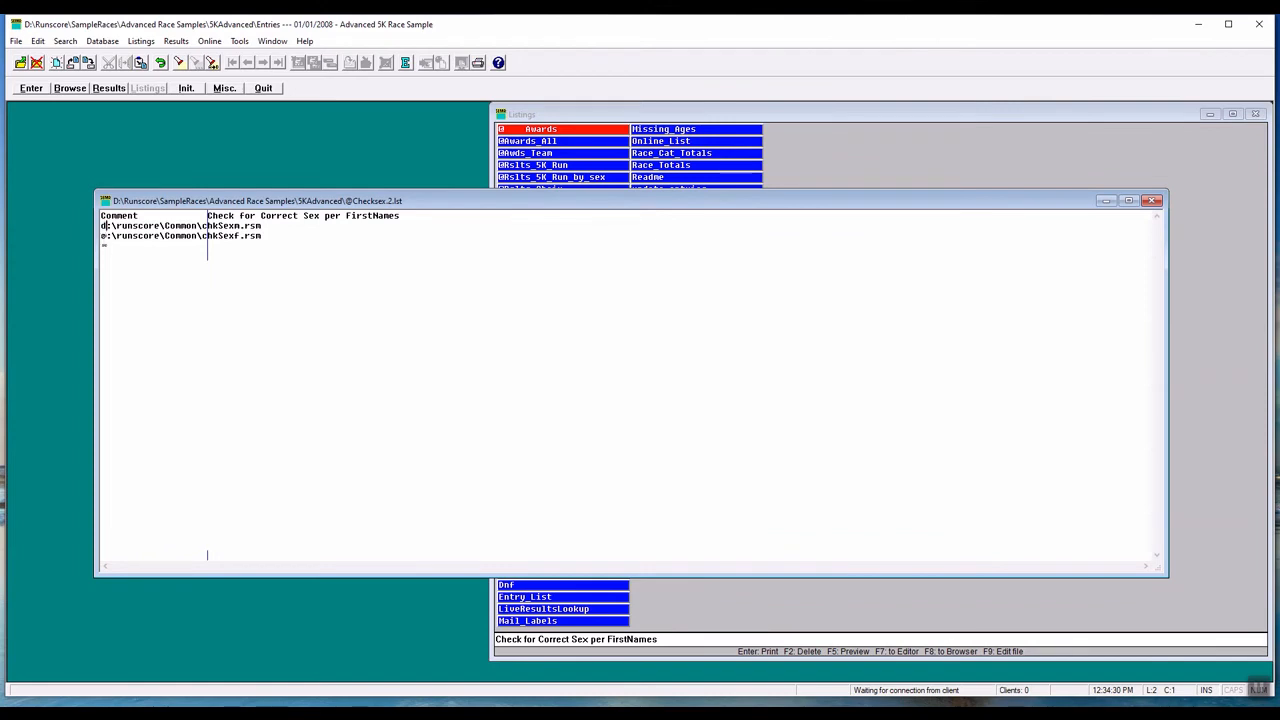
drag(101, 236, 106, 236)
text(d)
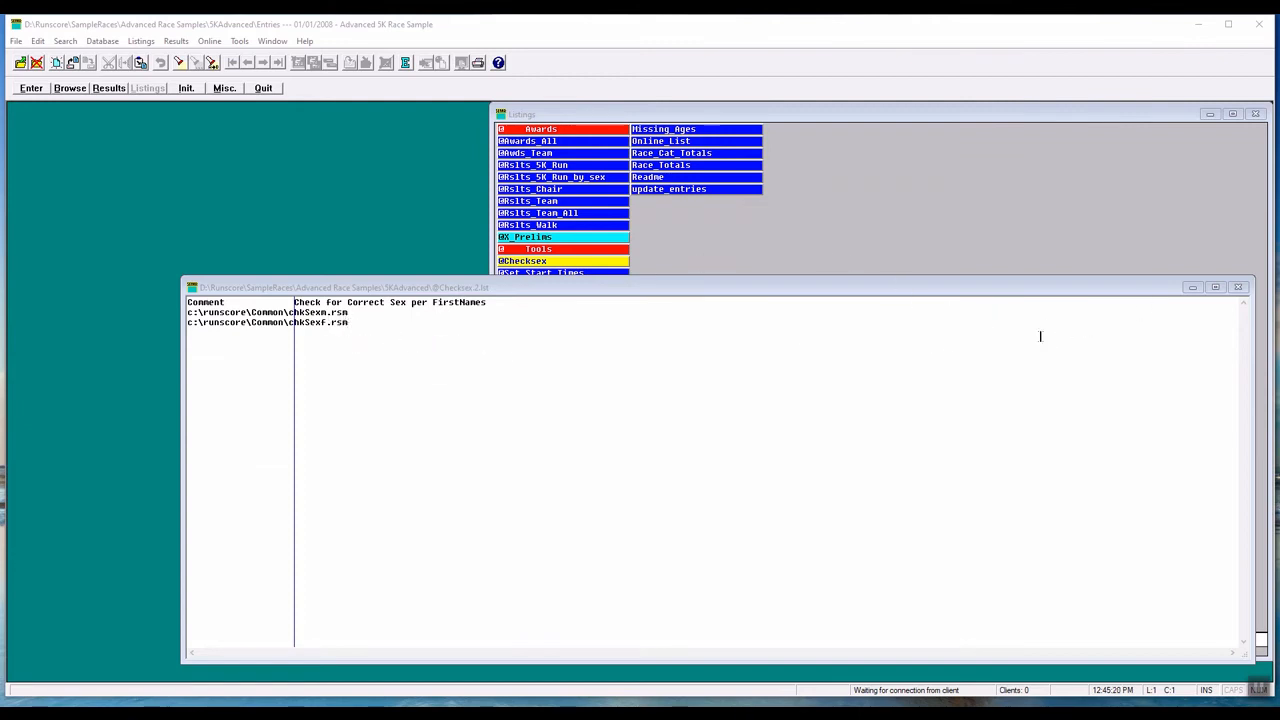
click(1241, 289)
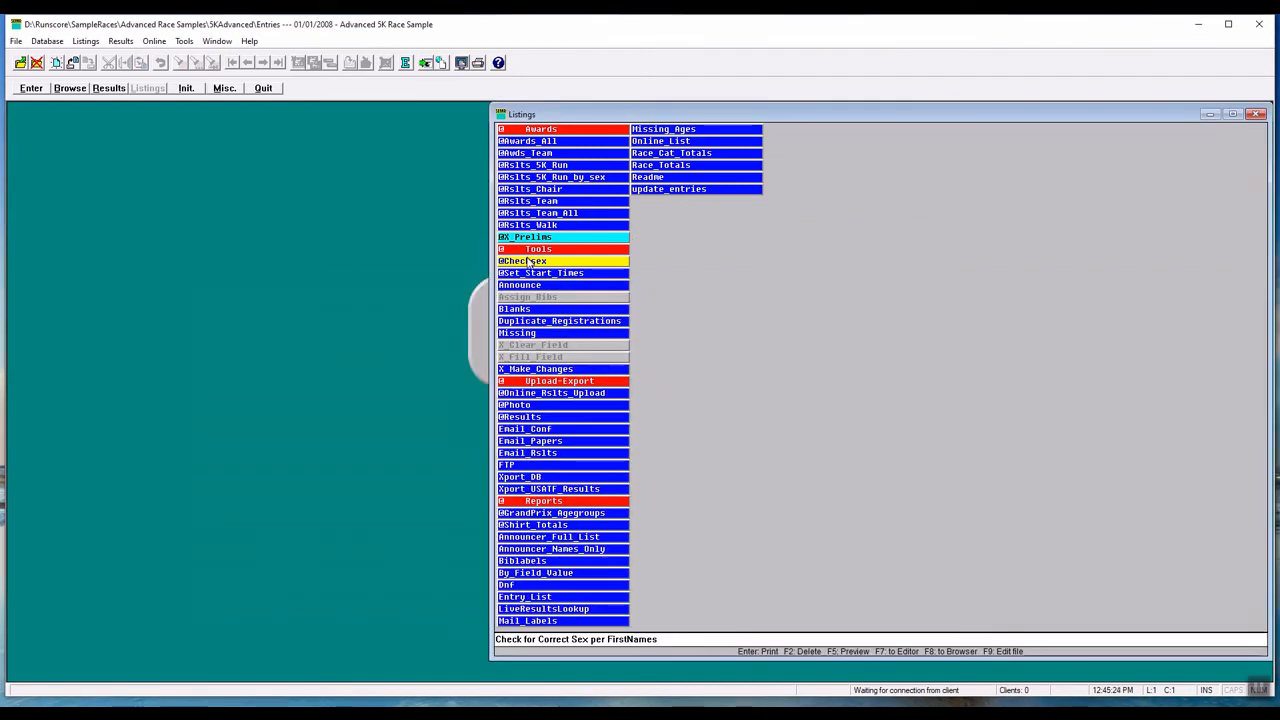
double_click(528, 261)
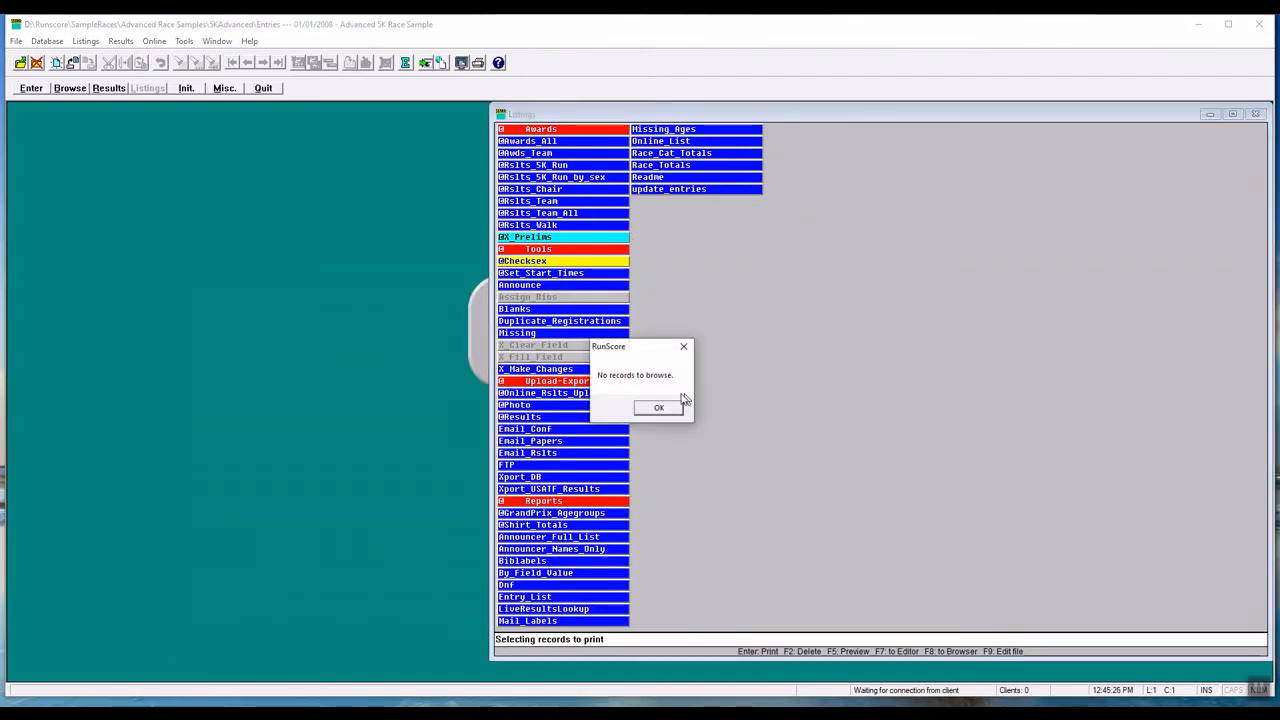
click(656, 409)
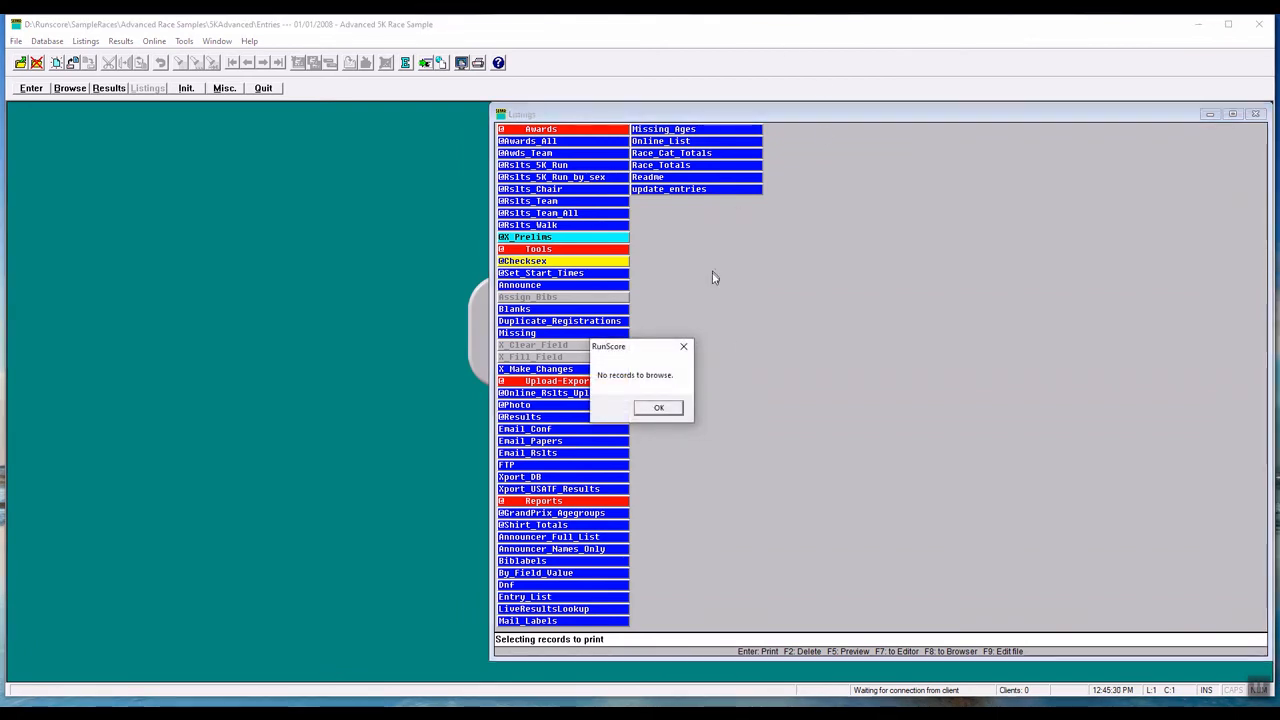
click(684, 347)
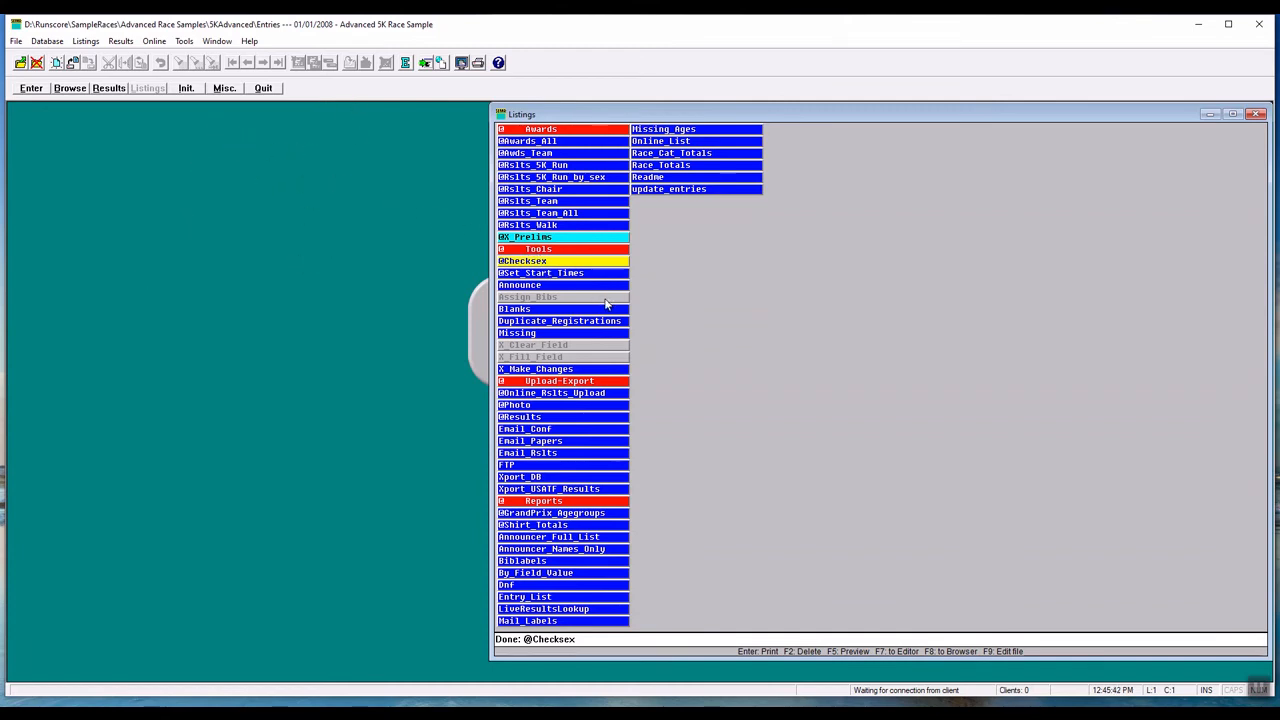
click(1259, 688)
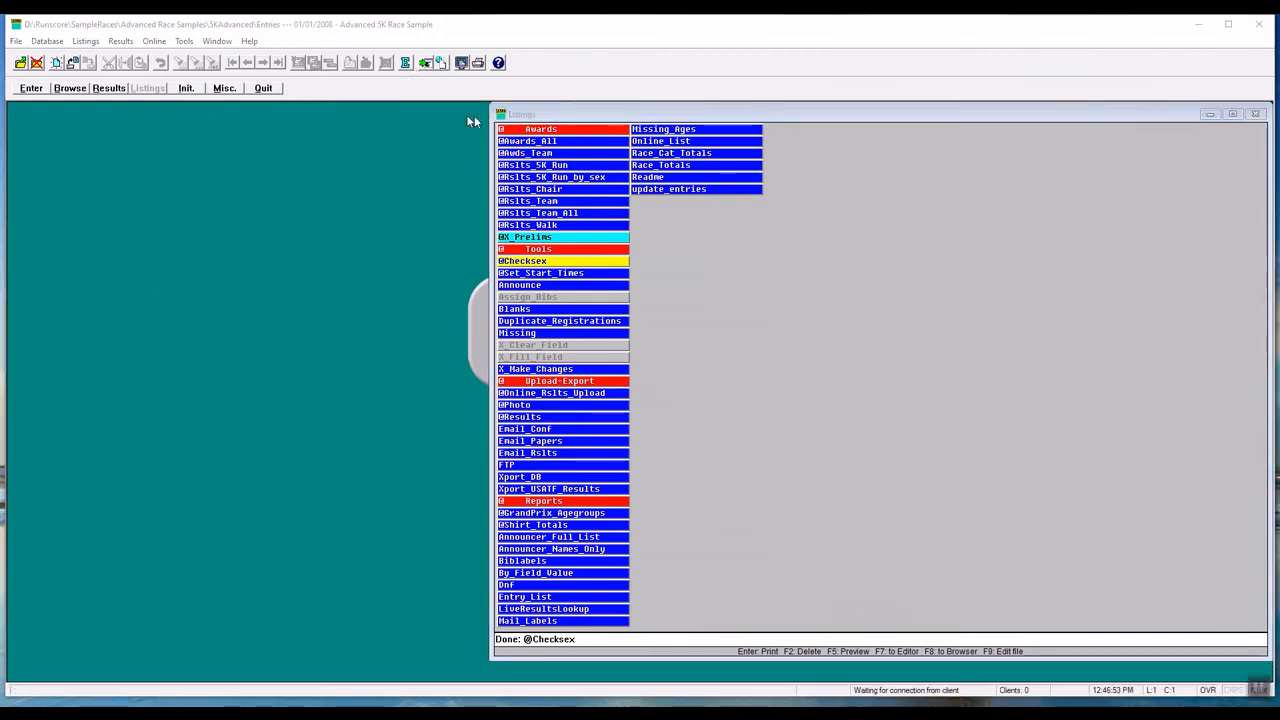
Open the results of the SELECT event
click(556, 111)
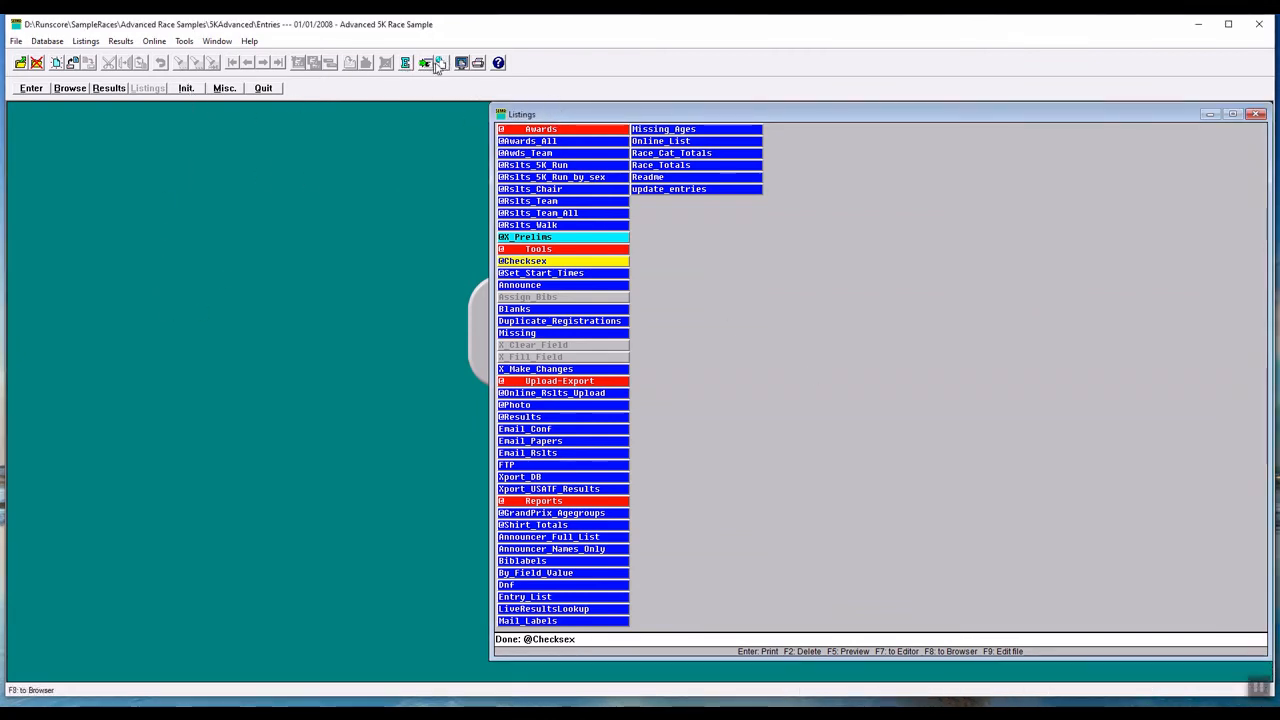
click(113, 92)
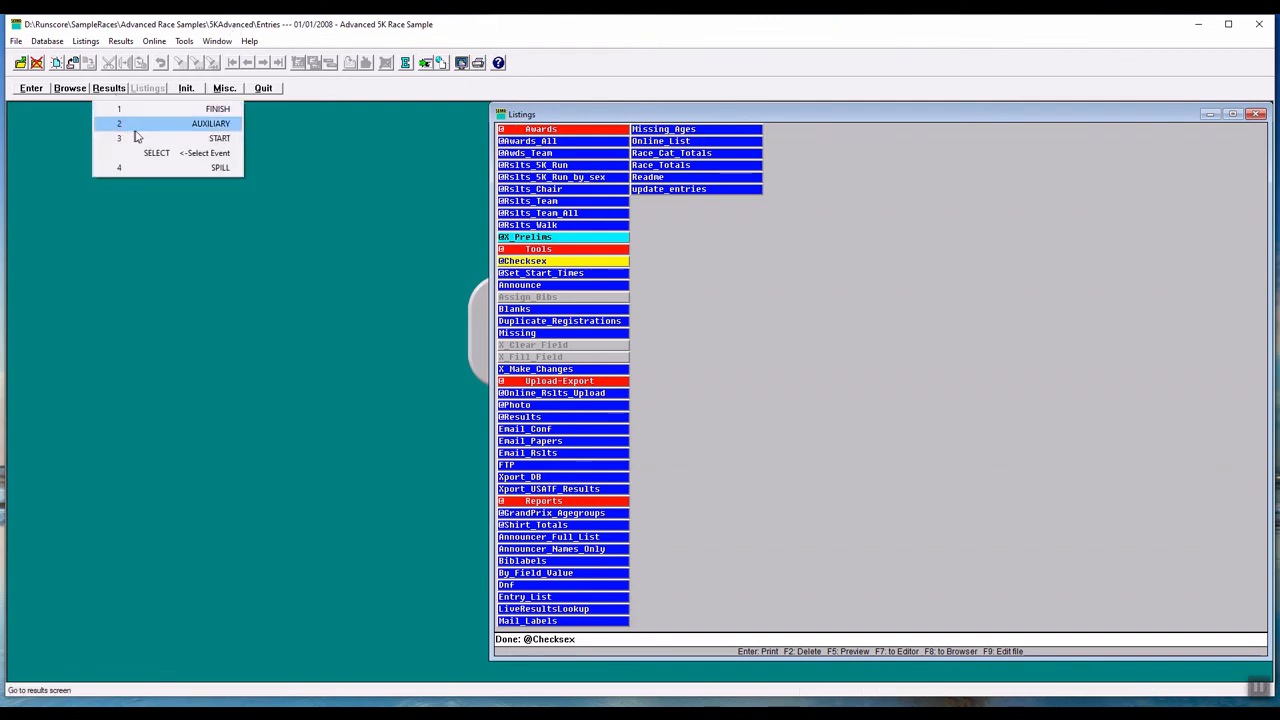
click(211, 153)
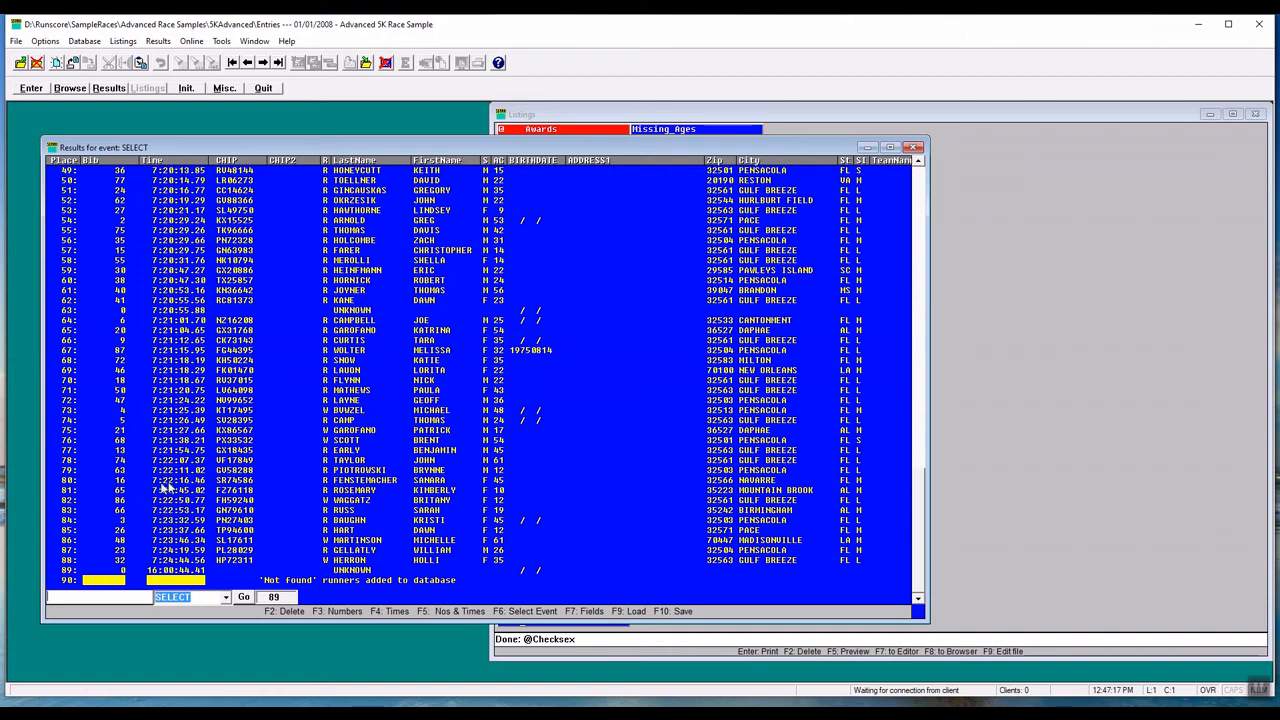
Delete the 80th-place result with bib 16, turn off the deletion warning and delete the following result with bib 65
click(386, 484)
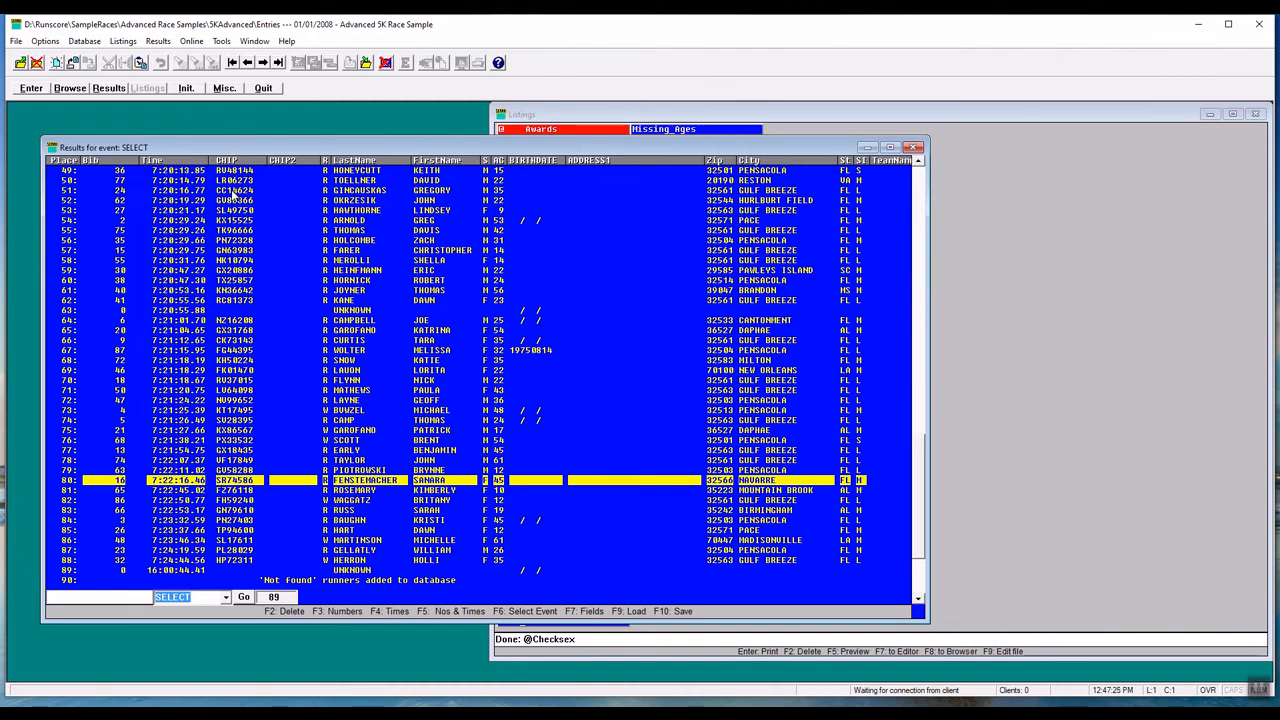
key(F2)
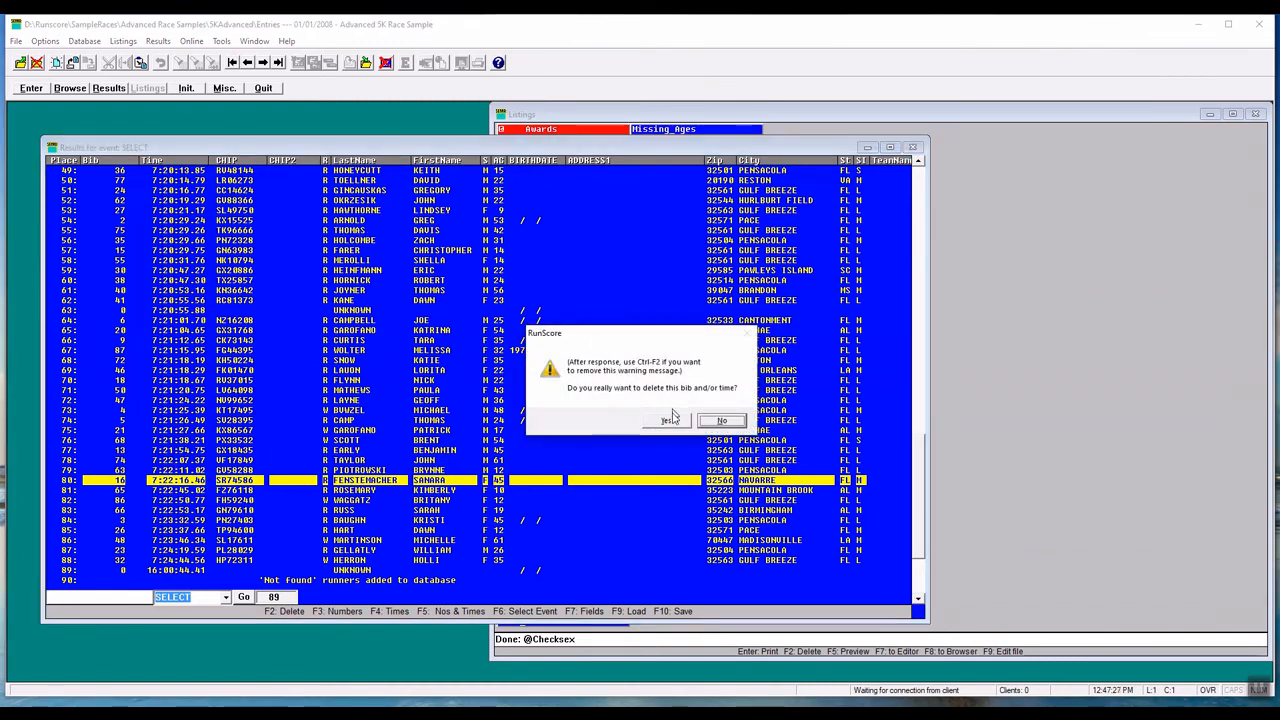
click(666, 419)
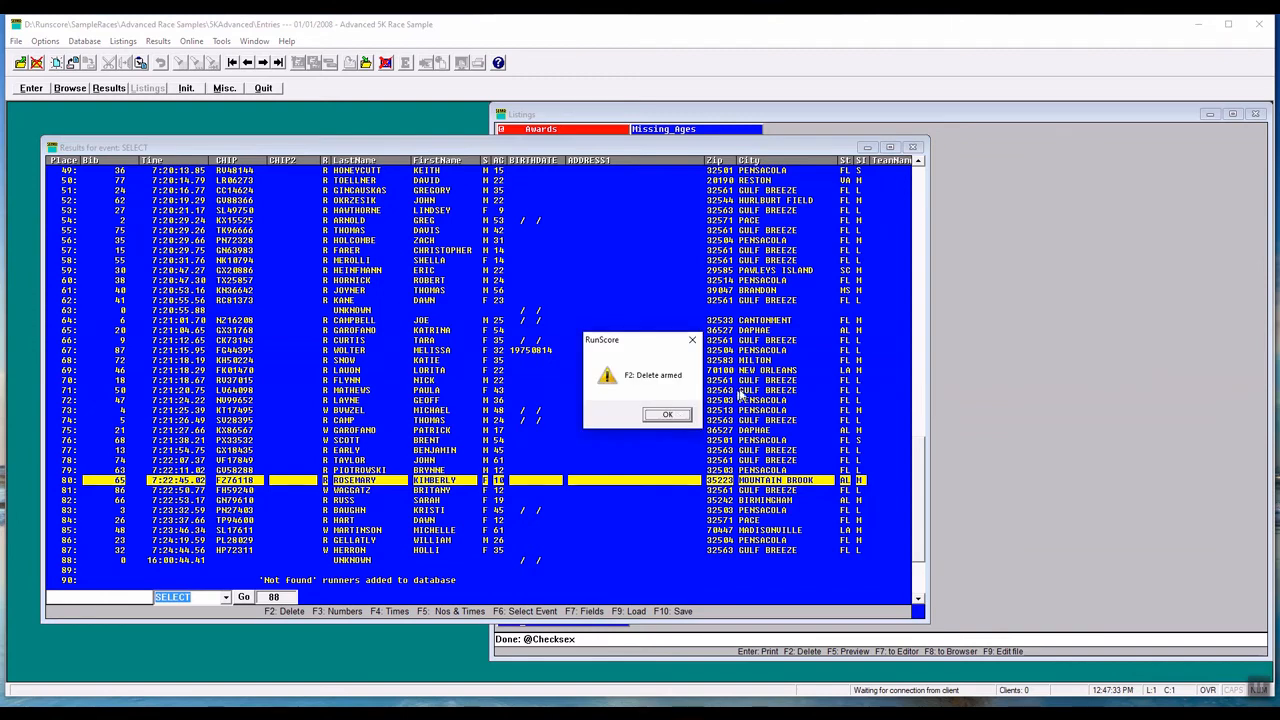
click(666, 416)
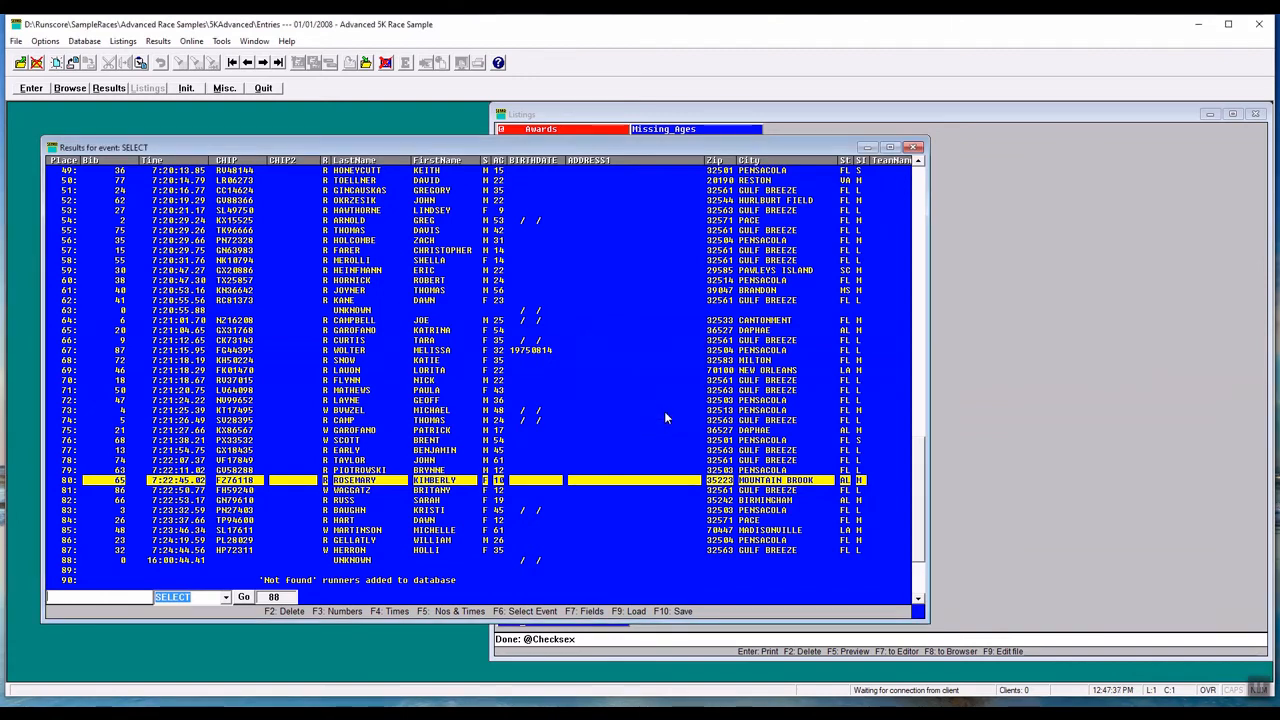
key(F2)
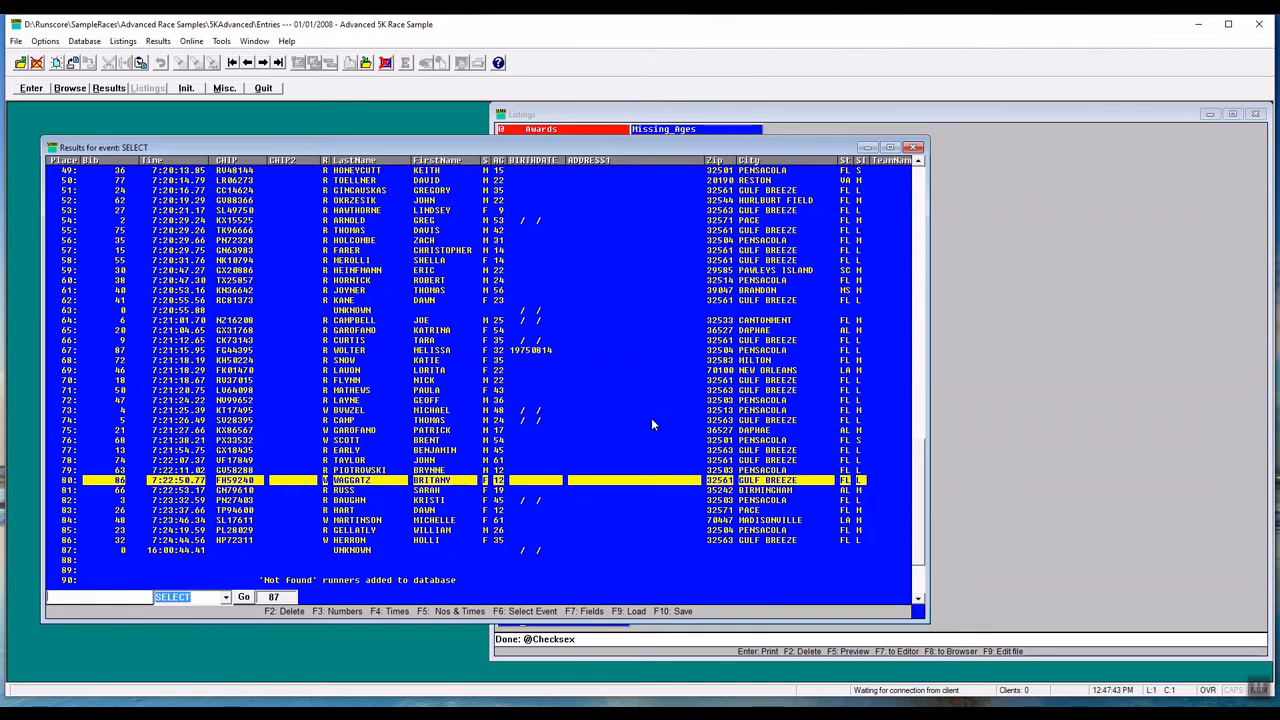
Erase all SELECT results from 80th place onward and open the Enter/Edit Results help topic
key(ctrl+F2)
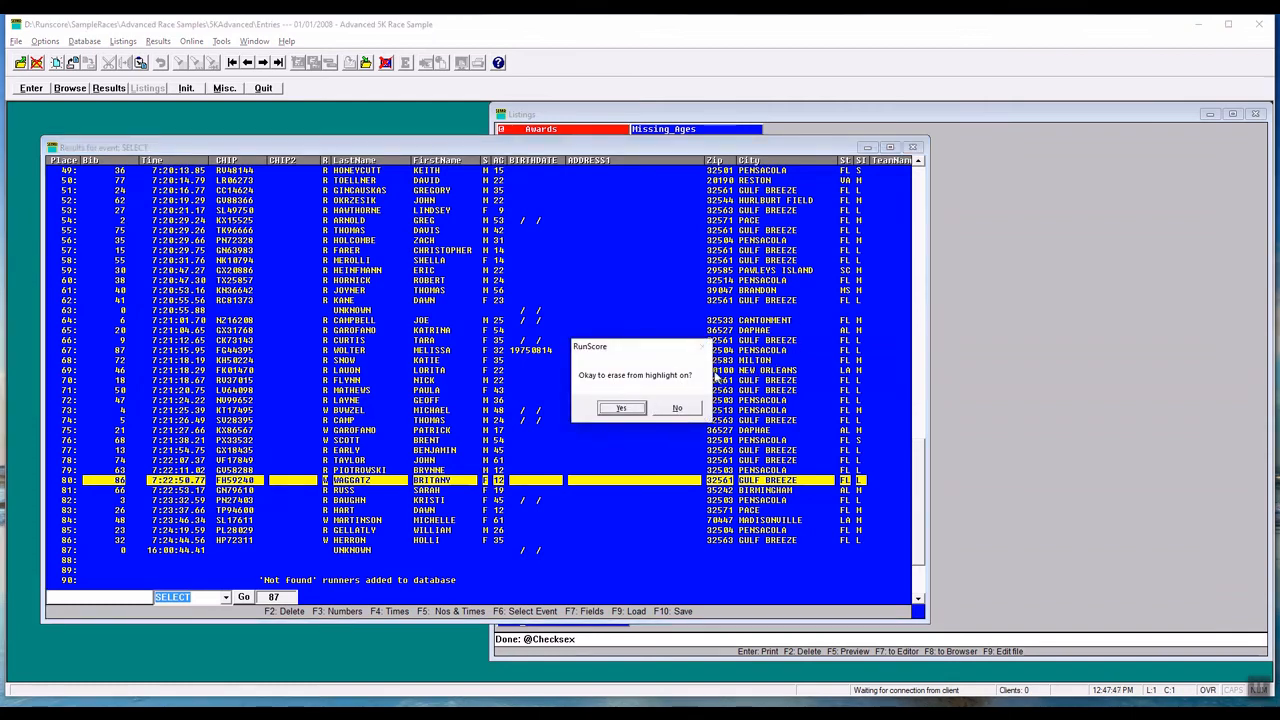
click(625, 414)
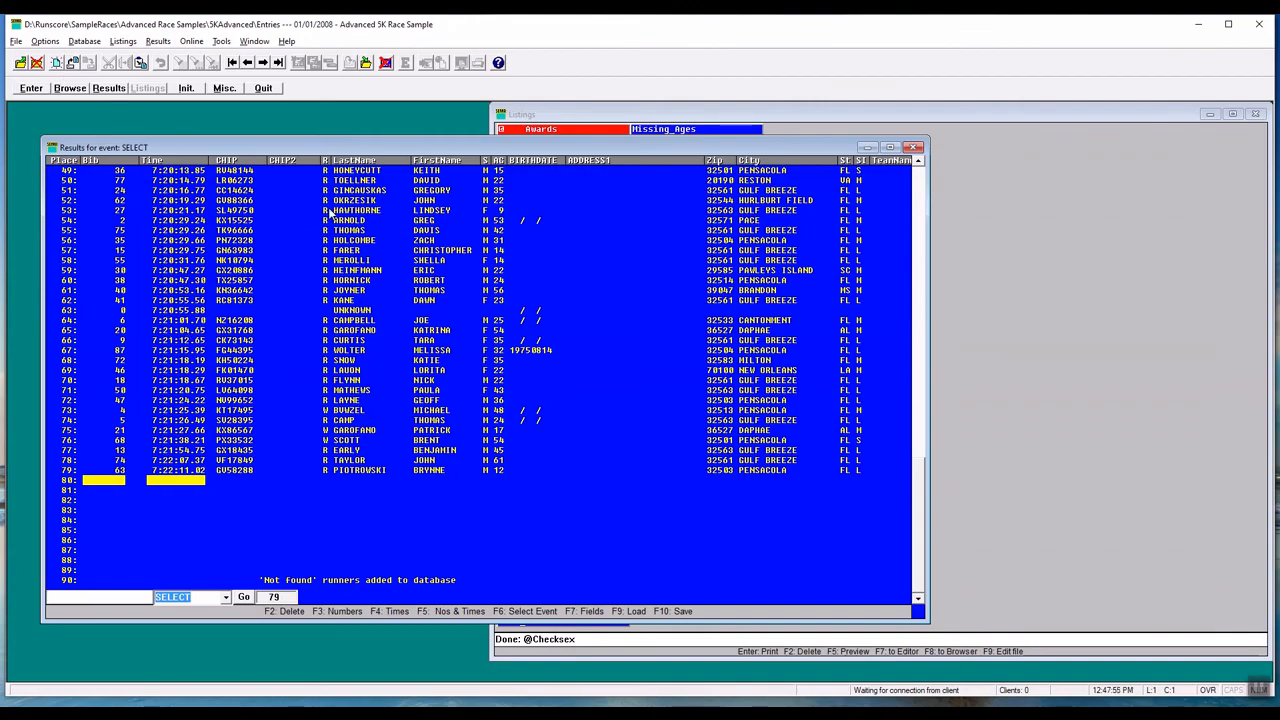
key(F1)
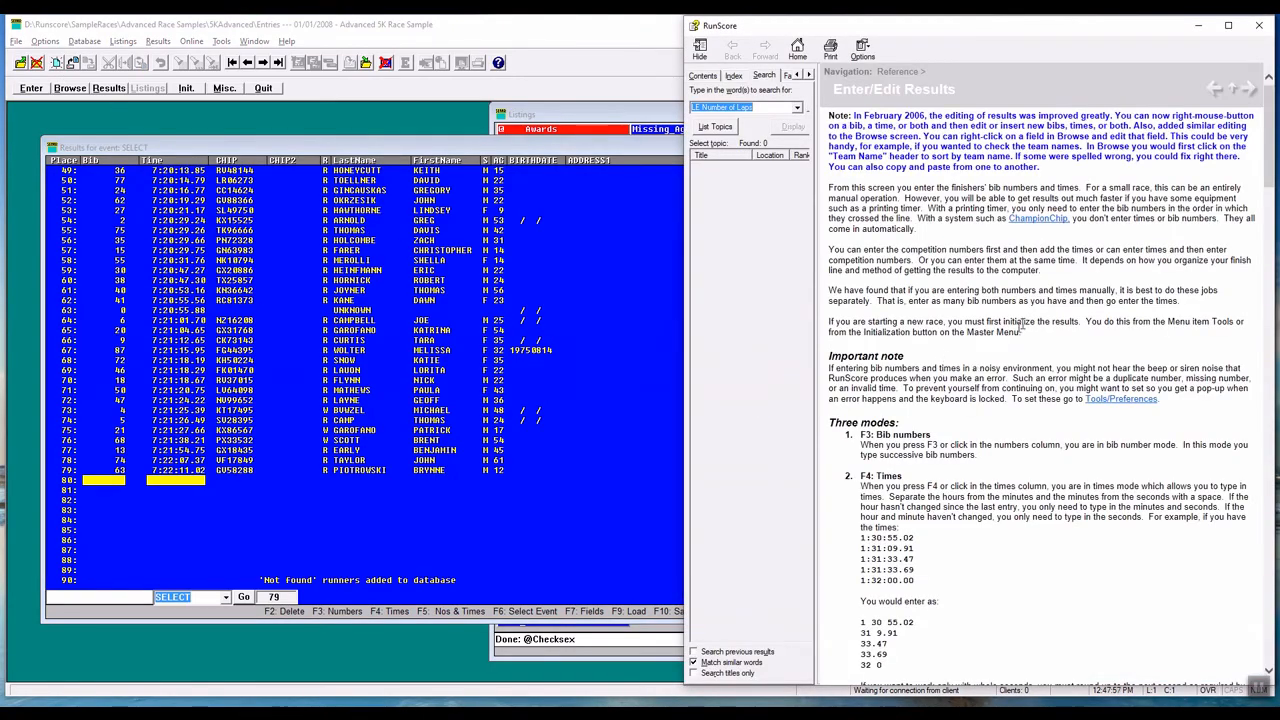
Review the Enter/Edit Results help topic, including its special keys, finisher searches and @ commands, and close the help
scroll(1020, 325, down, 20)
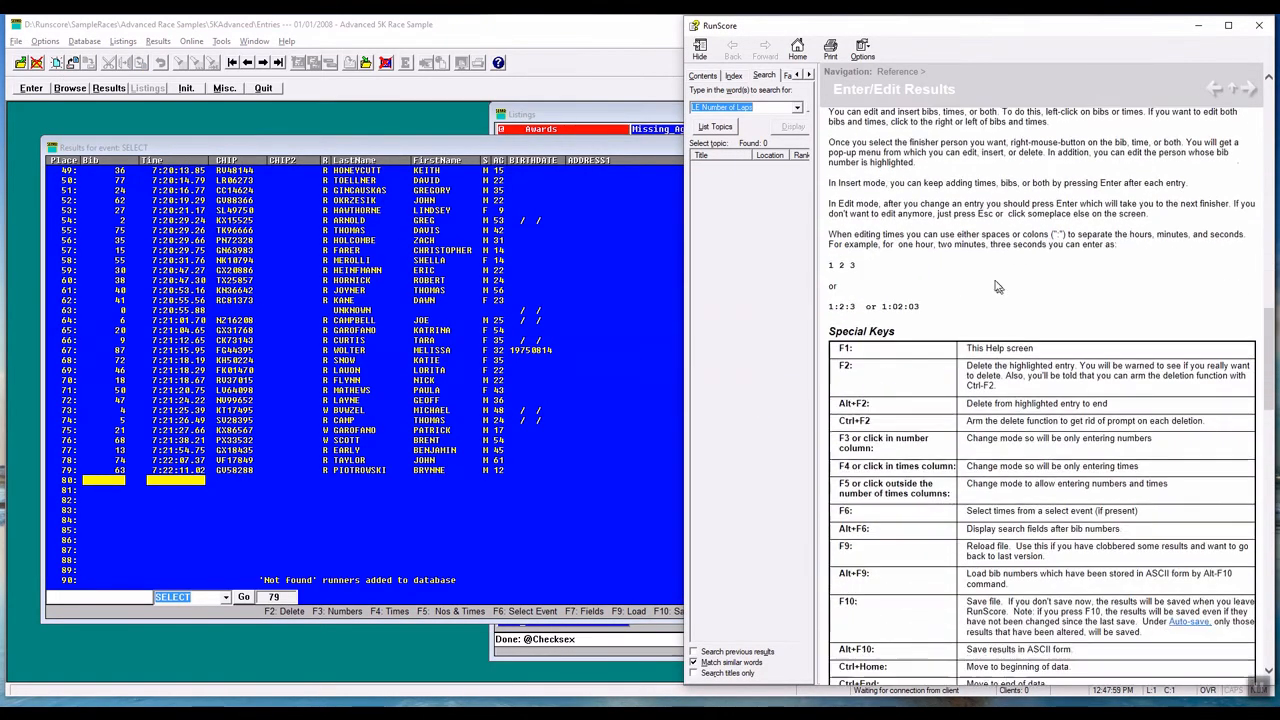
scroll(996, 287, down, 3)
scroll(987, 285, down, 7)
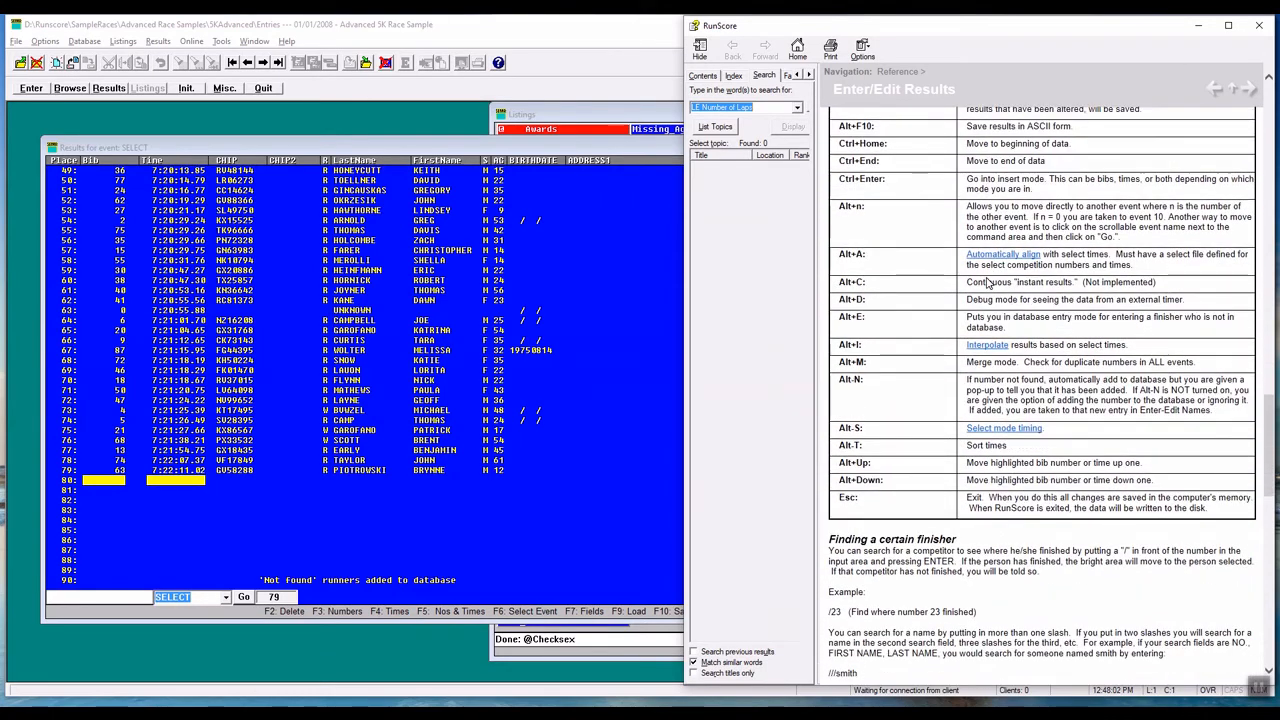
scroll(986, 284, down, 10)
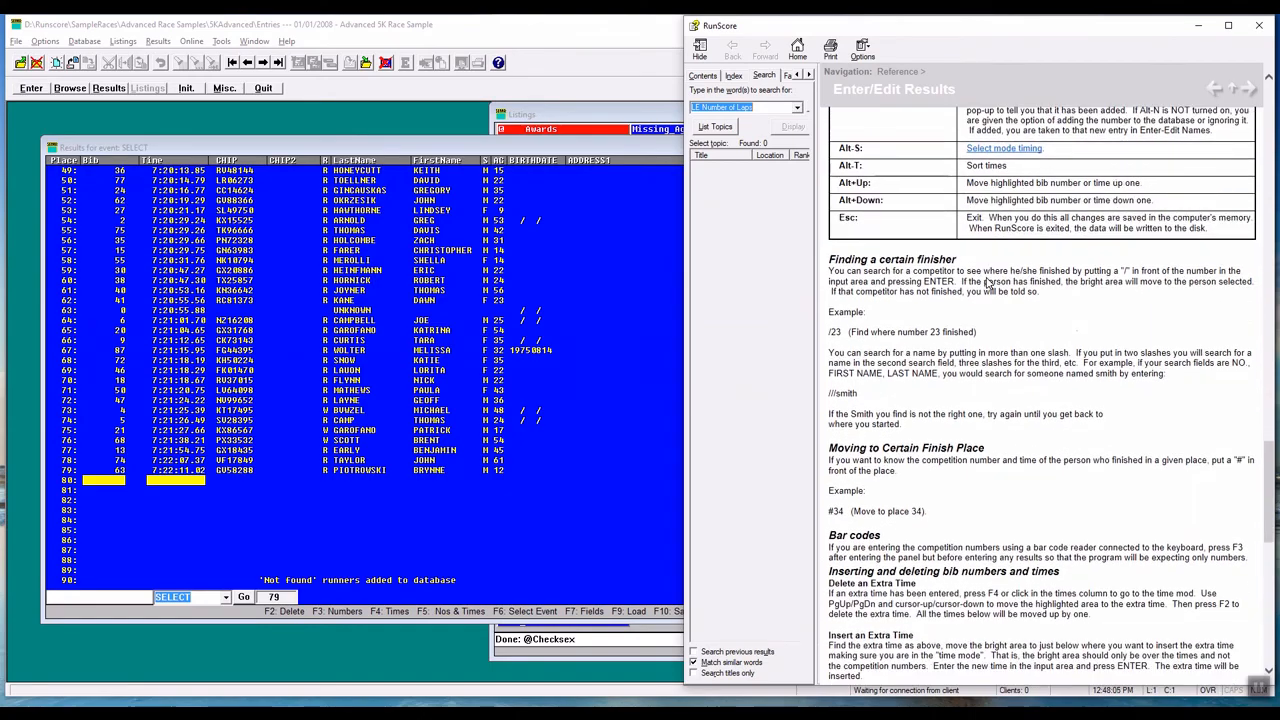
scroll(986, 284, up, 10)
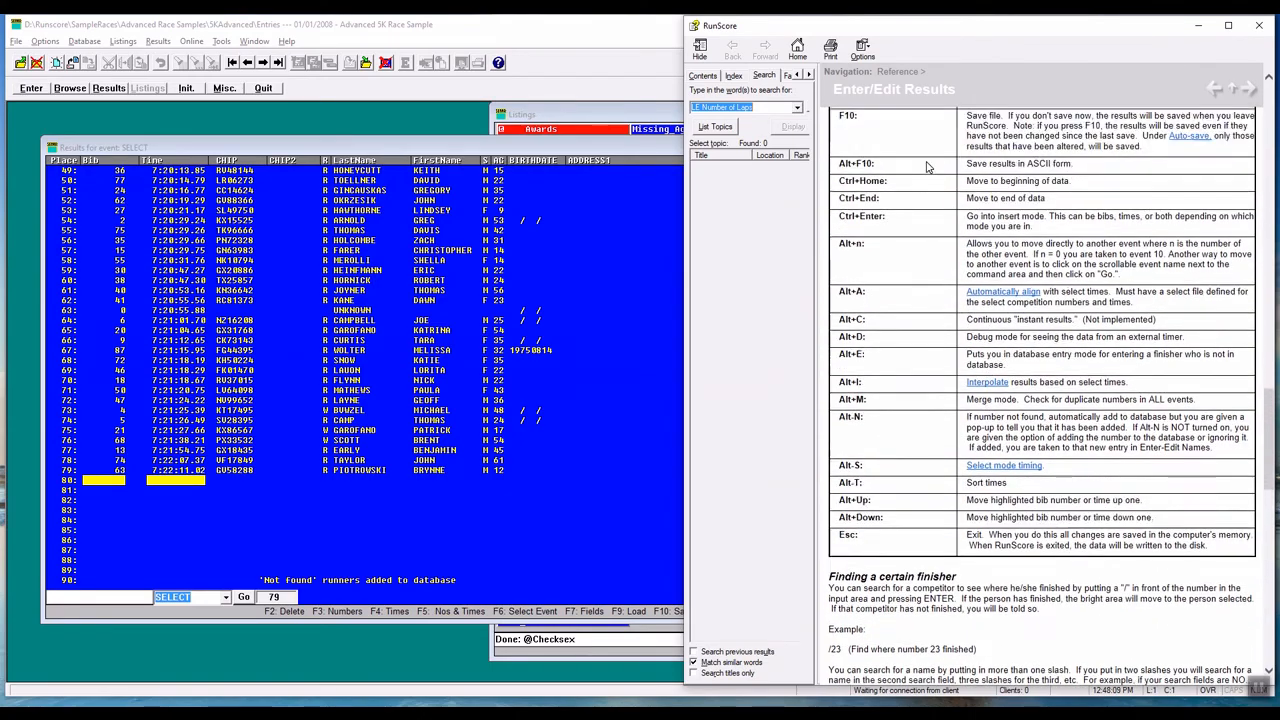
scroll(925, 167, up, 5)
scroll(925, 167, up, 3)
scroll(925, 167, down, 18)
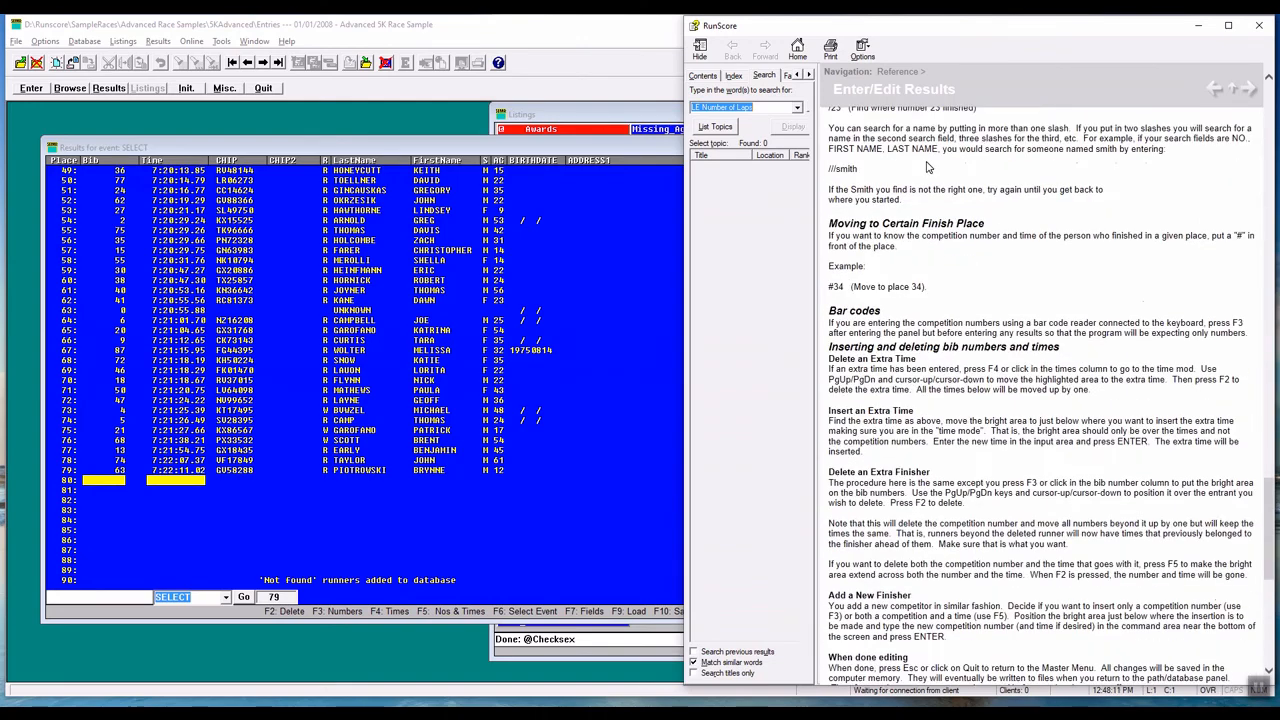
scroll(925, 167, down, 7)
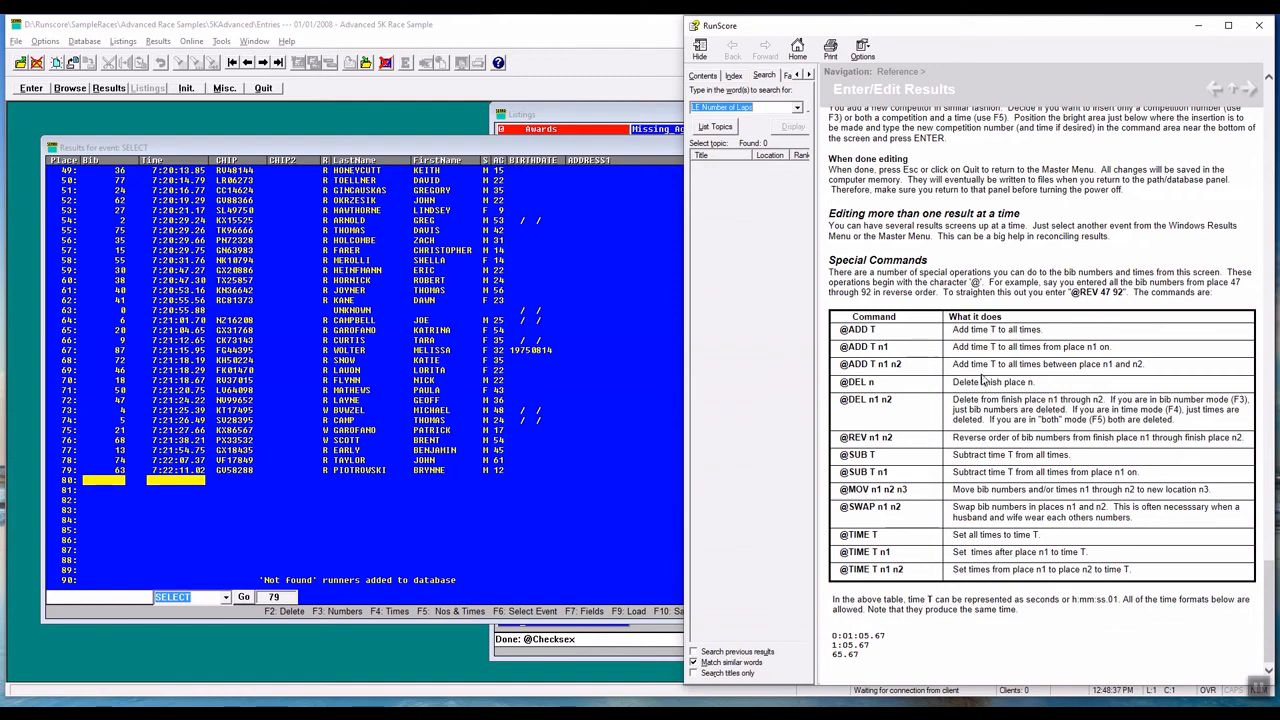
click(1259, 27)
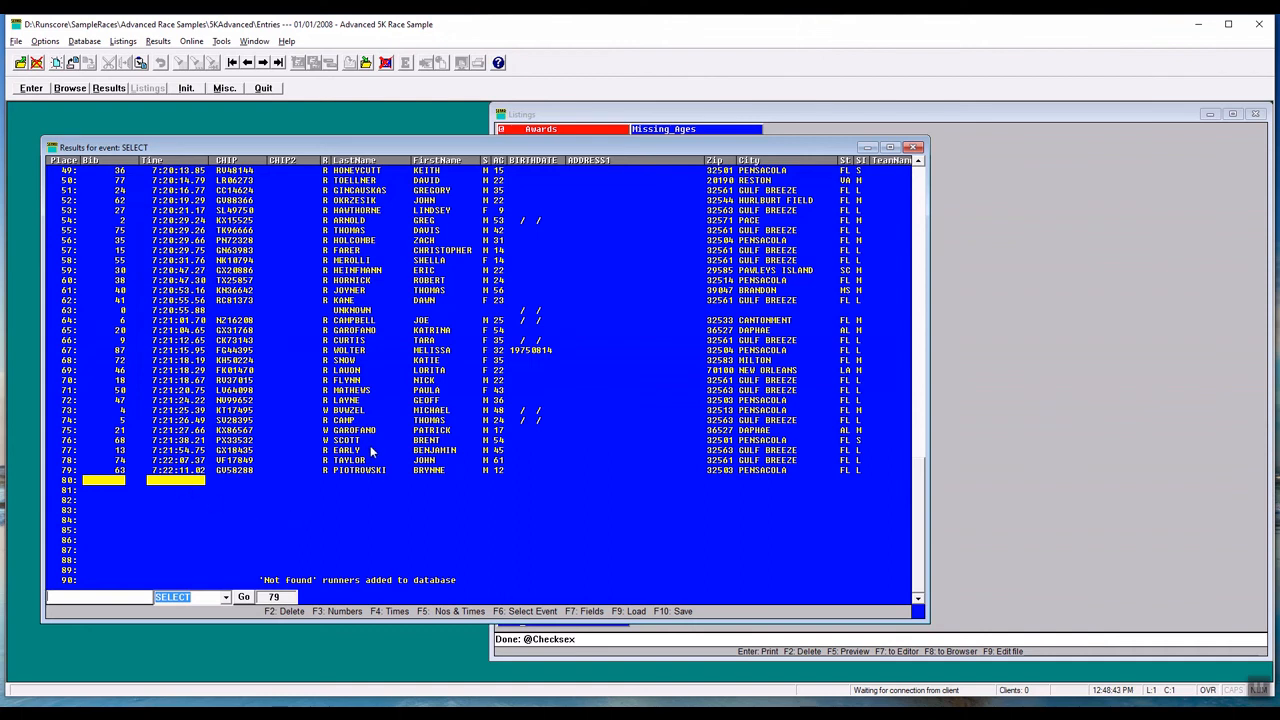
Select the 77th-place result, then add the line "edit results both" below the date of birth field in Entries.INI and save the file
click(352, 453)
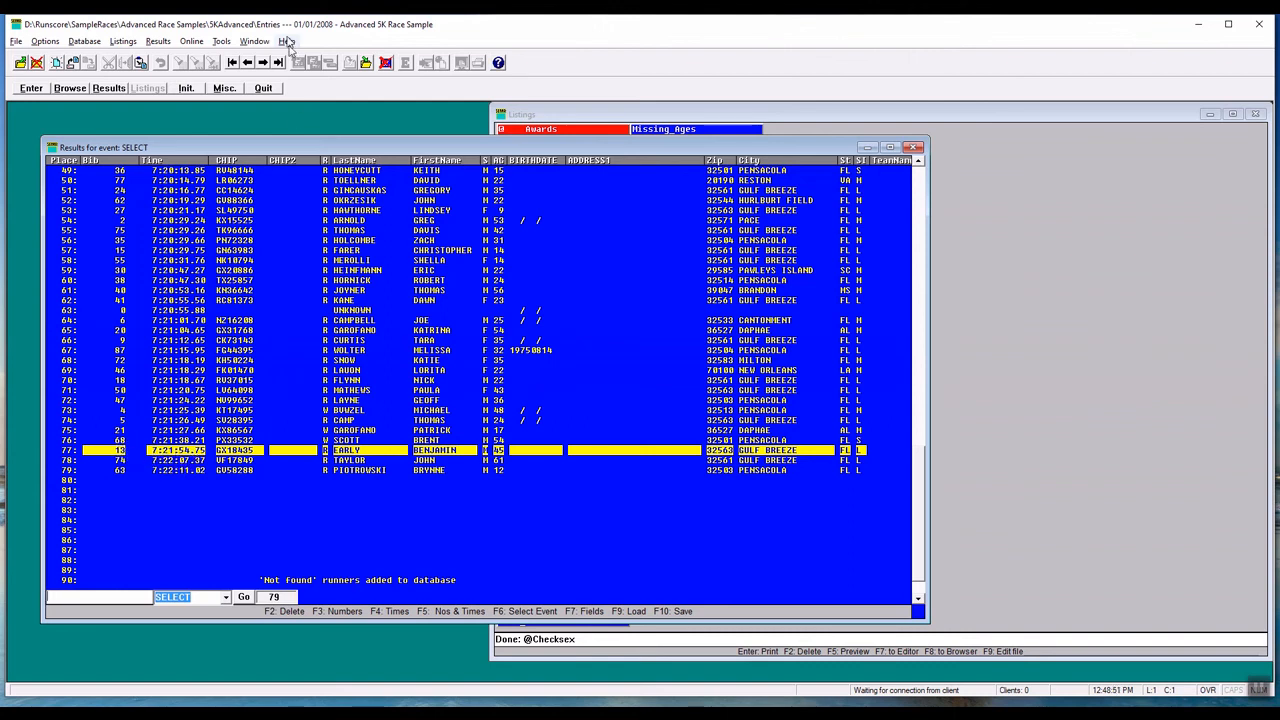
click(228, 89)
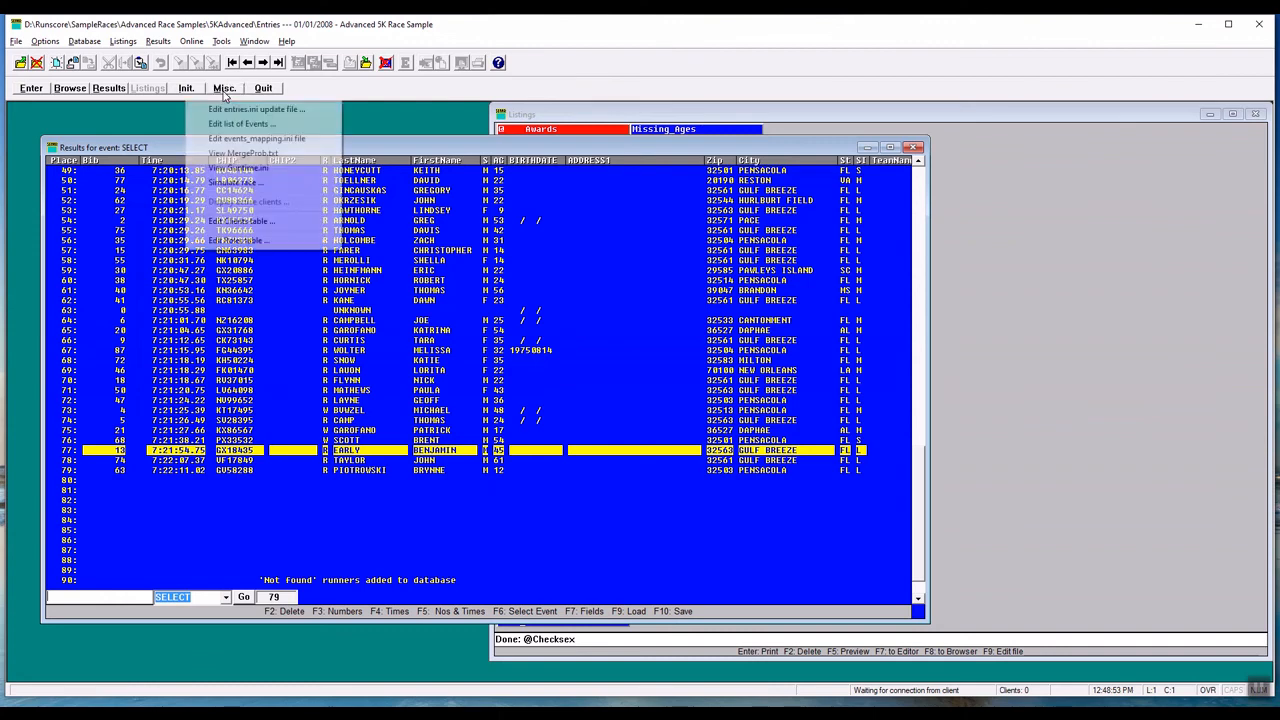
click(241, 110)
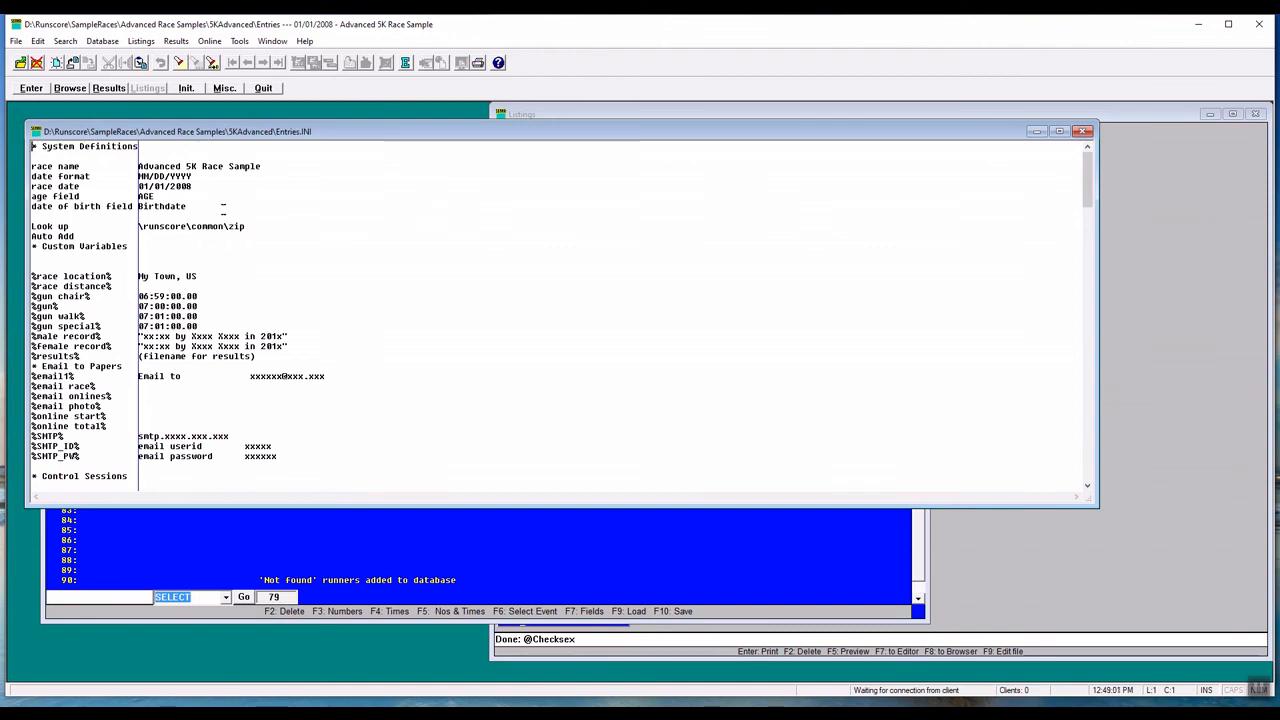
click(222, 208)
key(Return)
text(edit )
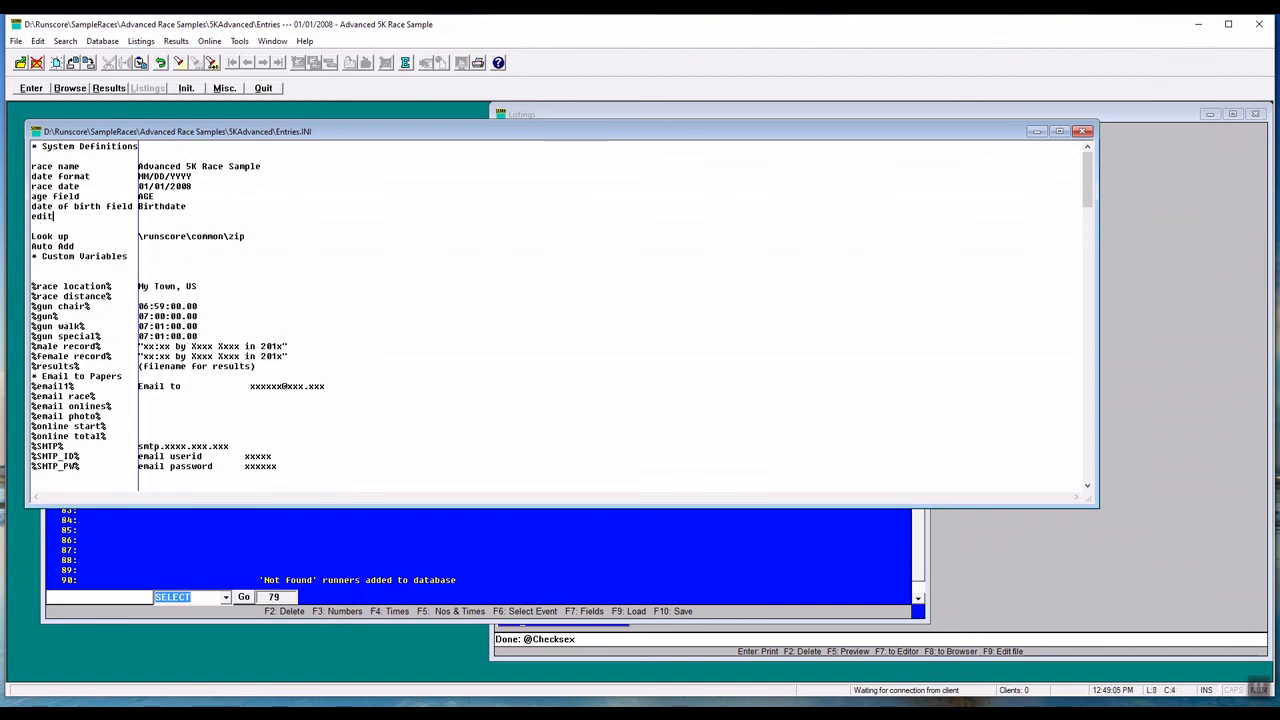
text(results        both)
key(Return)
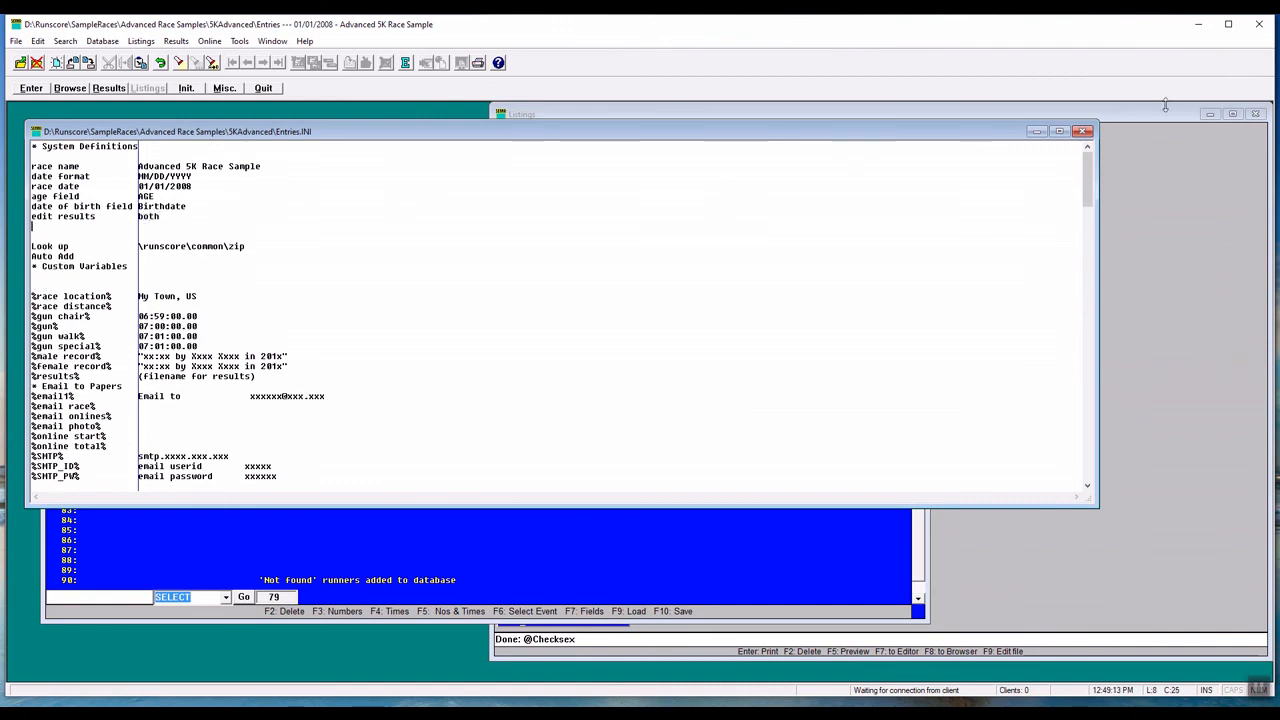
click(1082, 131)
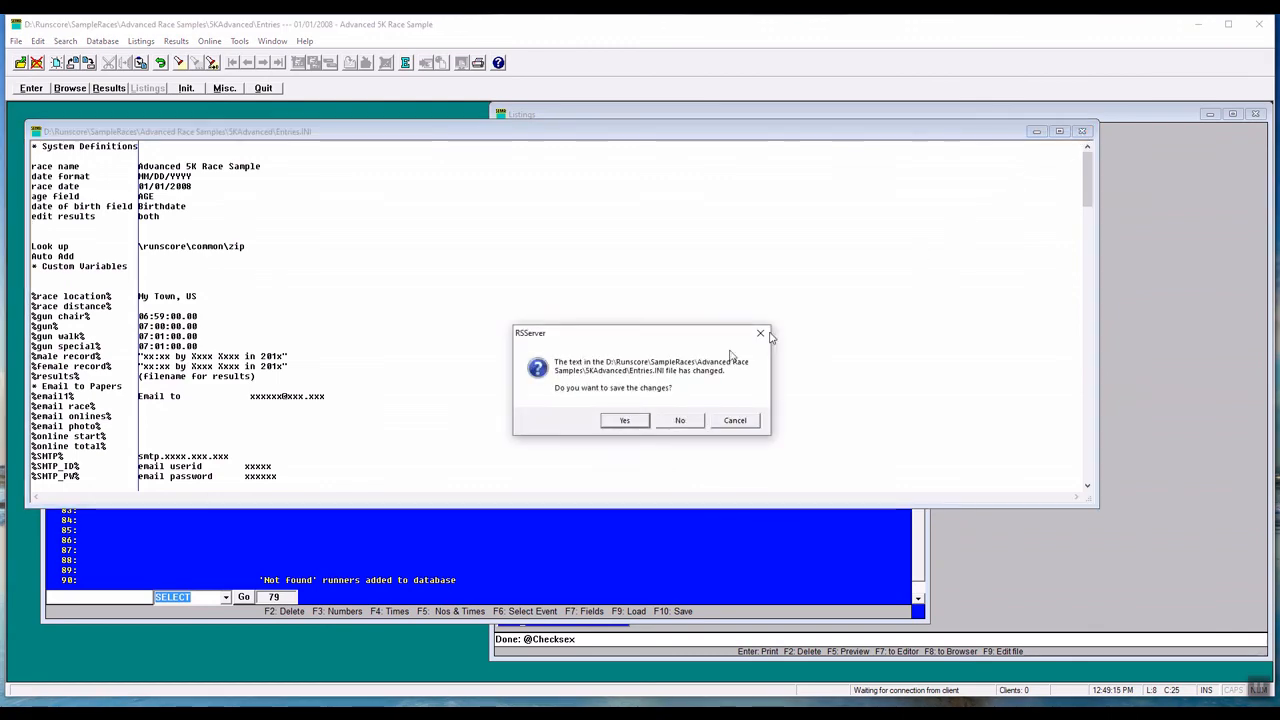
click(627, 421)
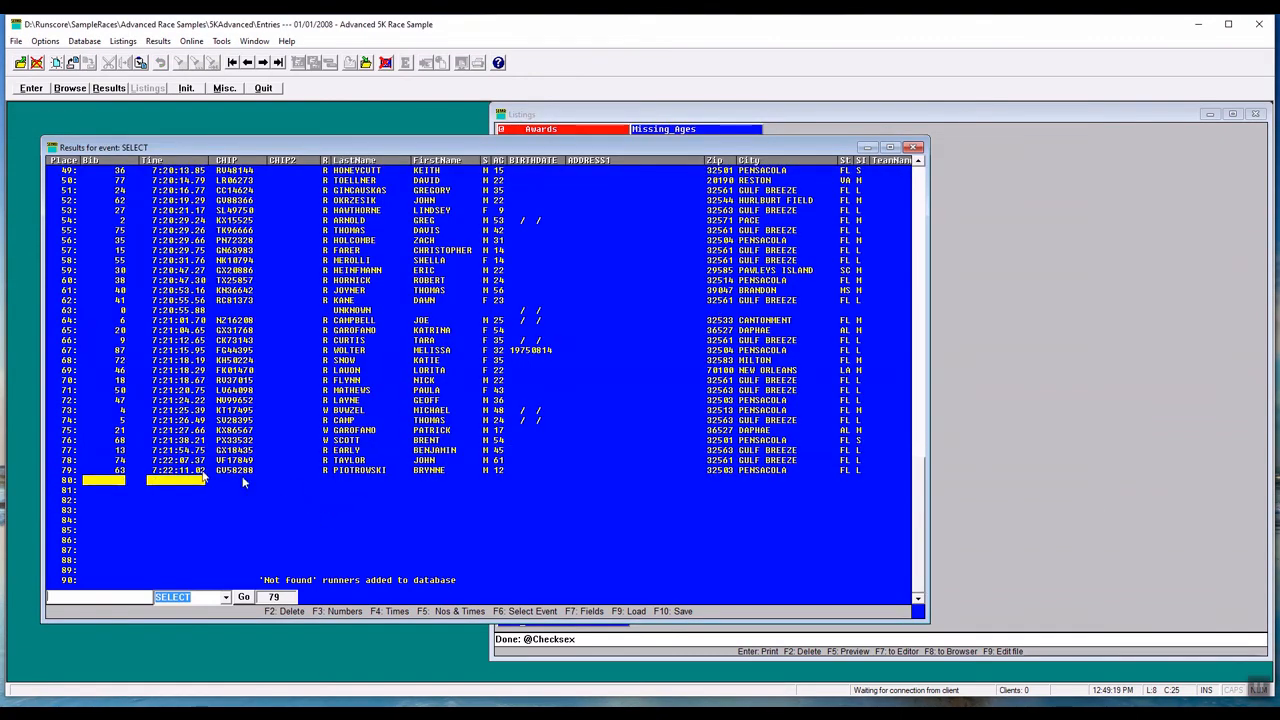
Select the 72nd- and 66th-place results, then comment out the edit results line in Entries.INI with an asterisk and save
click(121, 402)
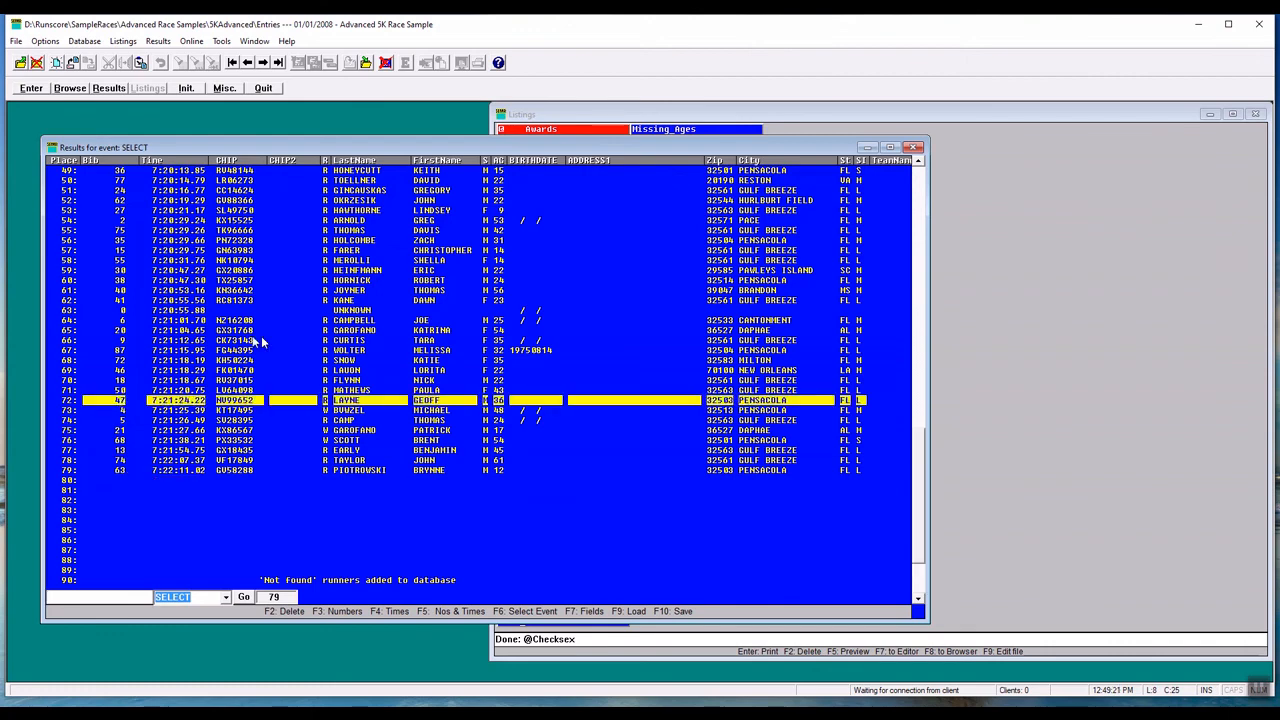
click(185, 342)
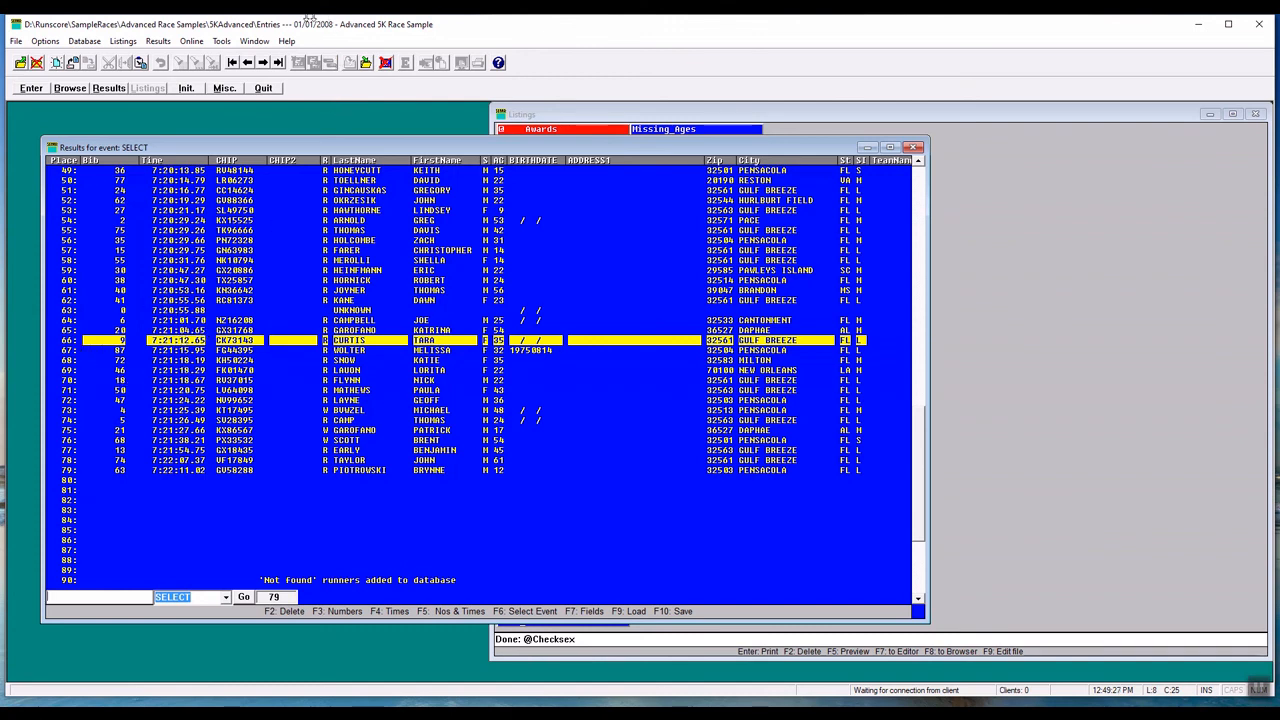
click(224, 88)
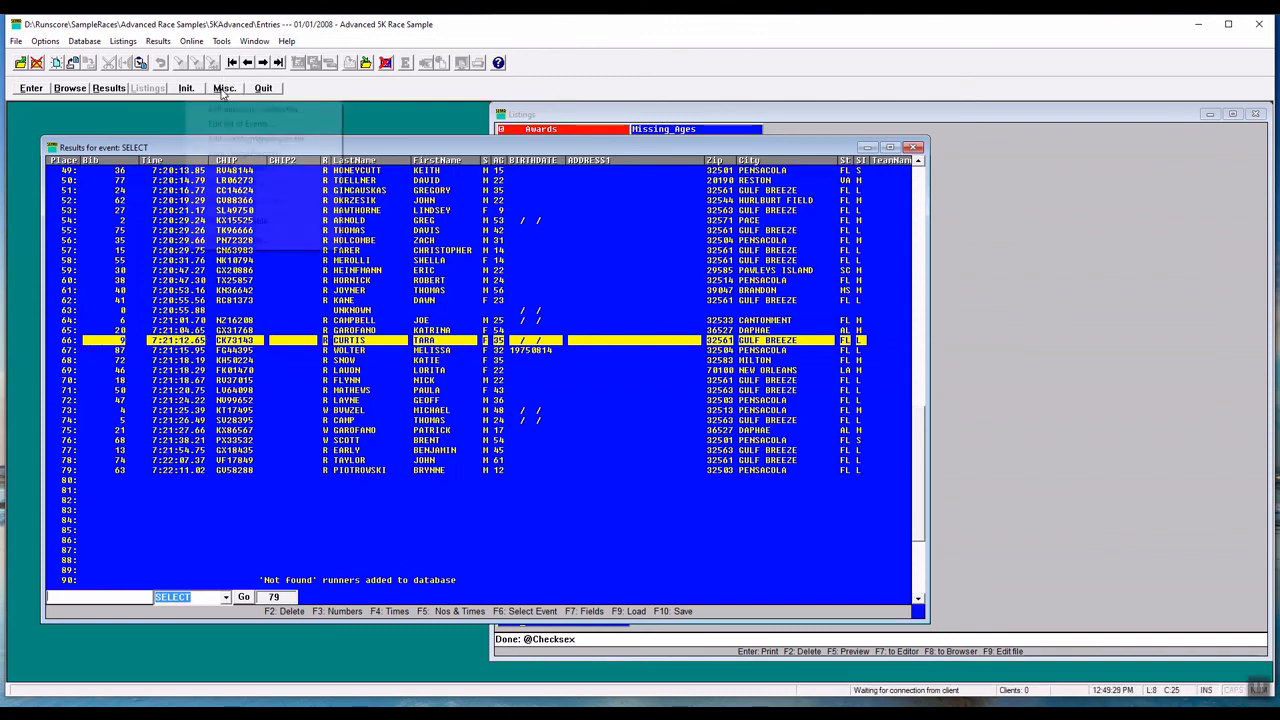
click(262, 109)
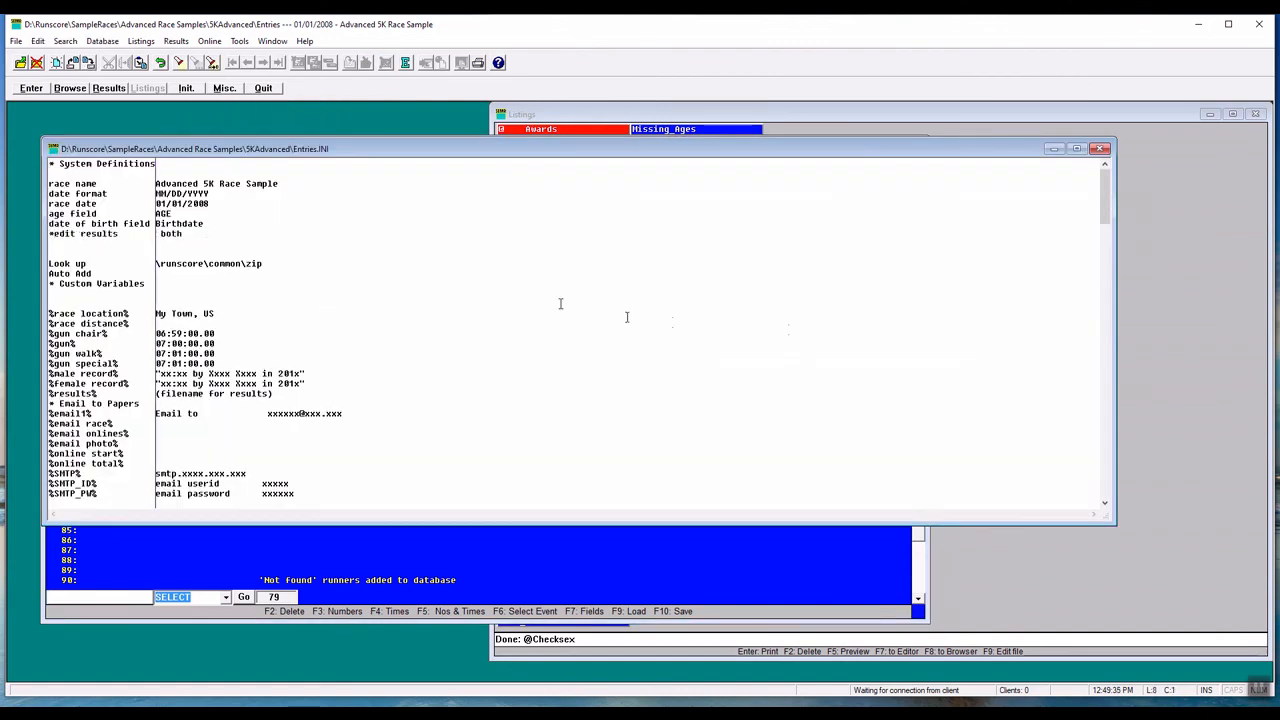
click(1101, 148)
click(626, 422)
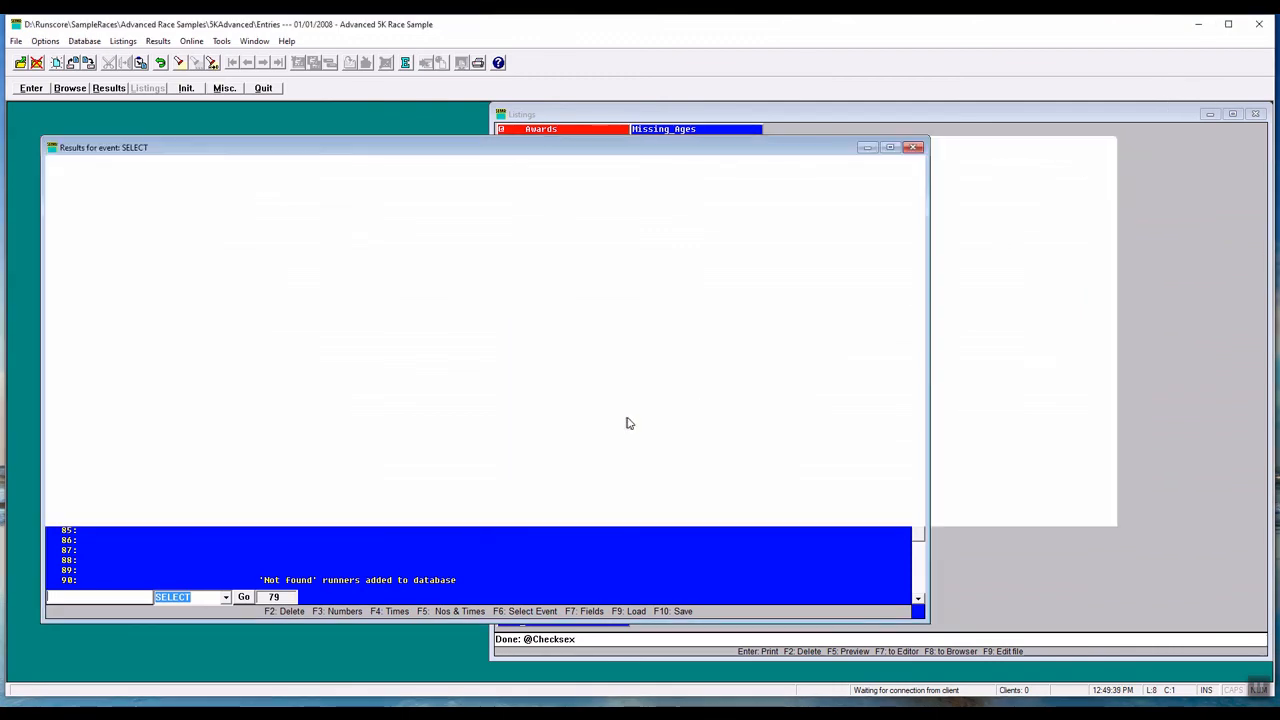
Select the 63rd-place time and the 61st-place bib in the SELECT results, then close the results
click(174, 312)
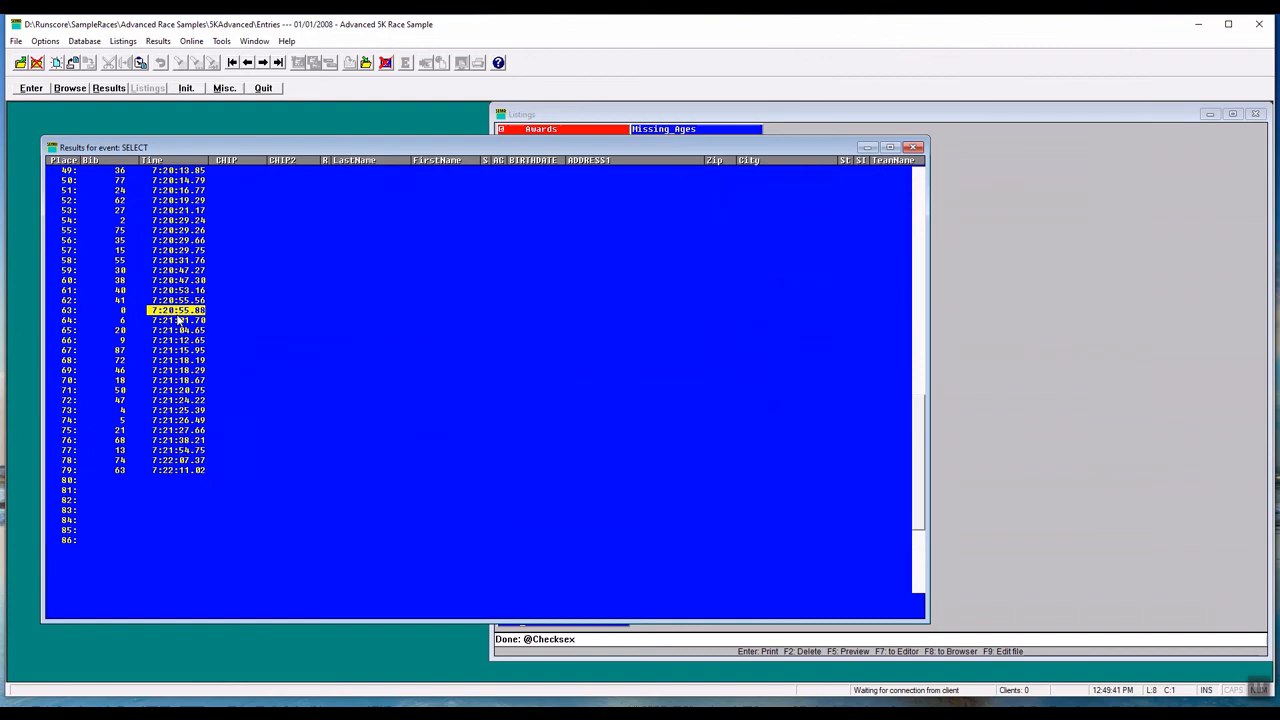
click(116, 292)
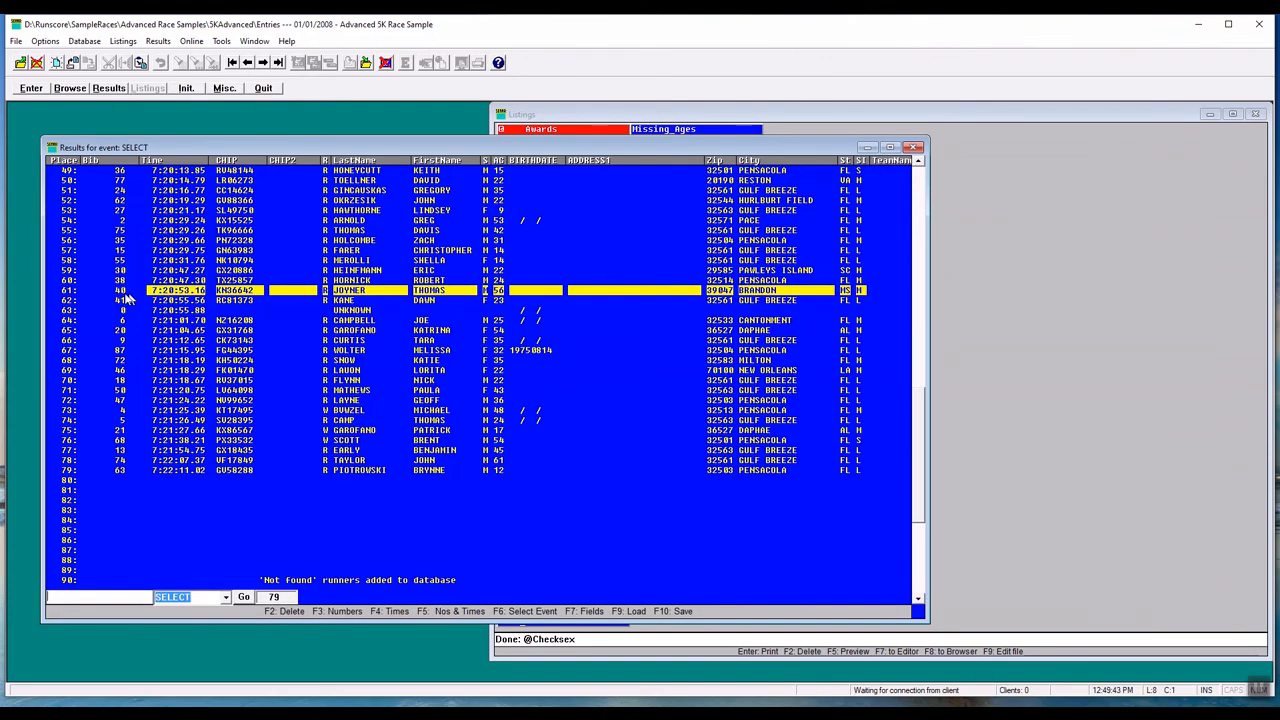
click(914, 149)
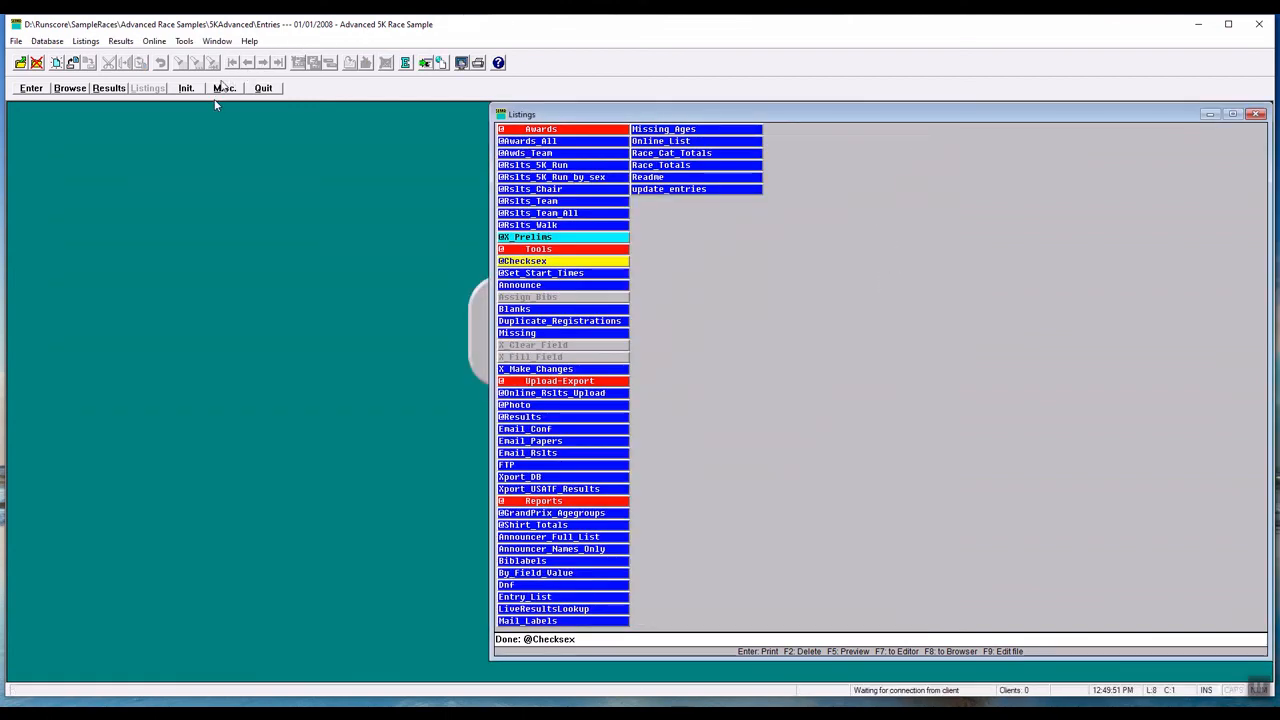
Open the Enter/Edit Names form
click(32, 88)
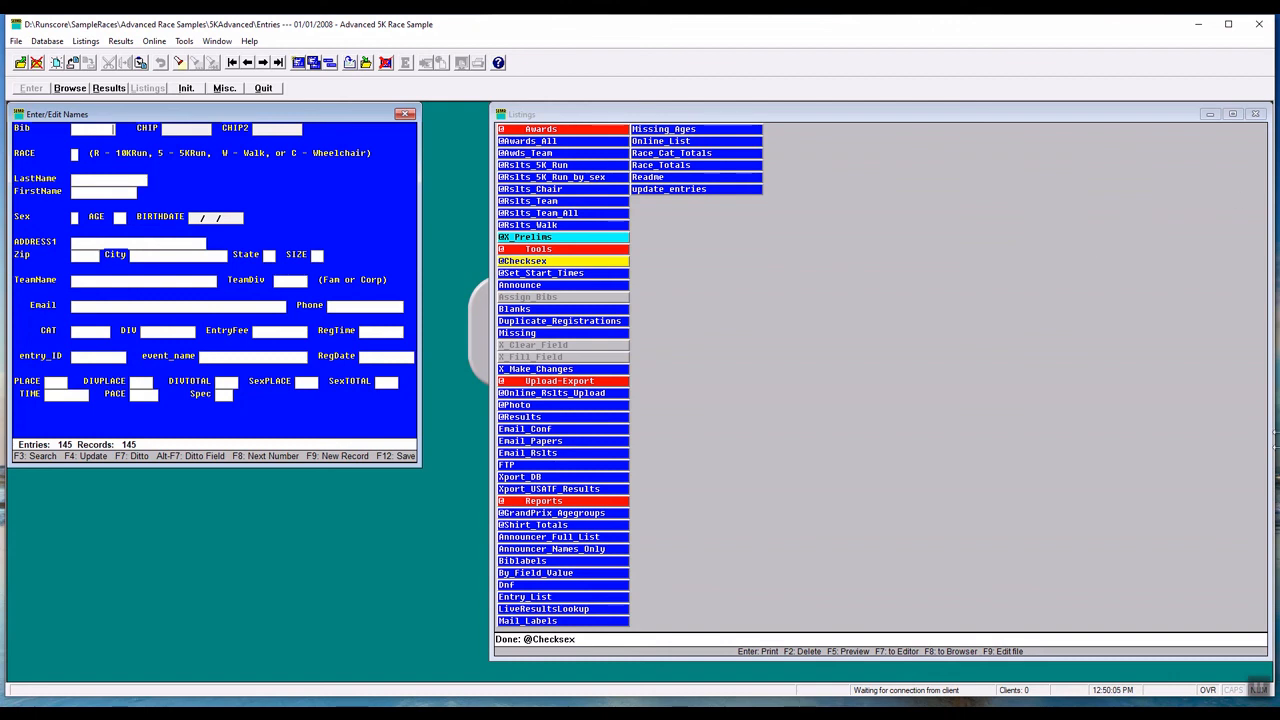
click(1262, 689)
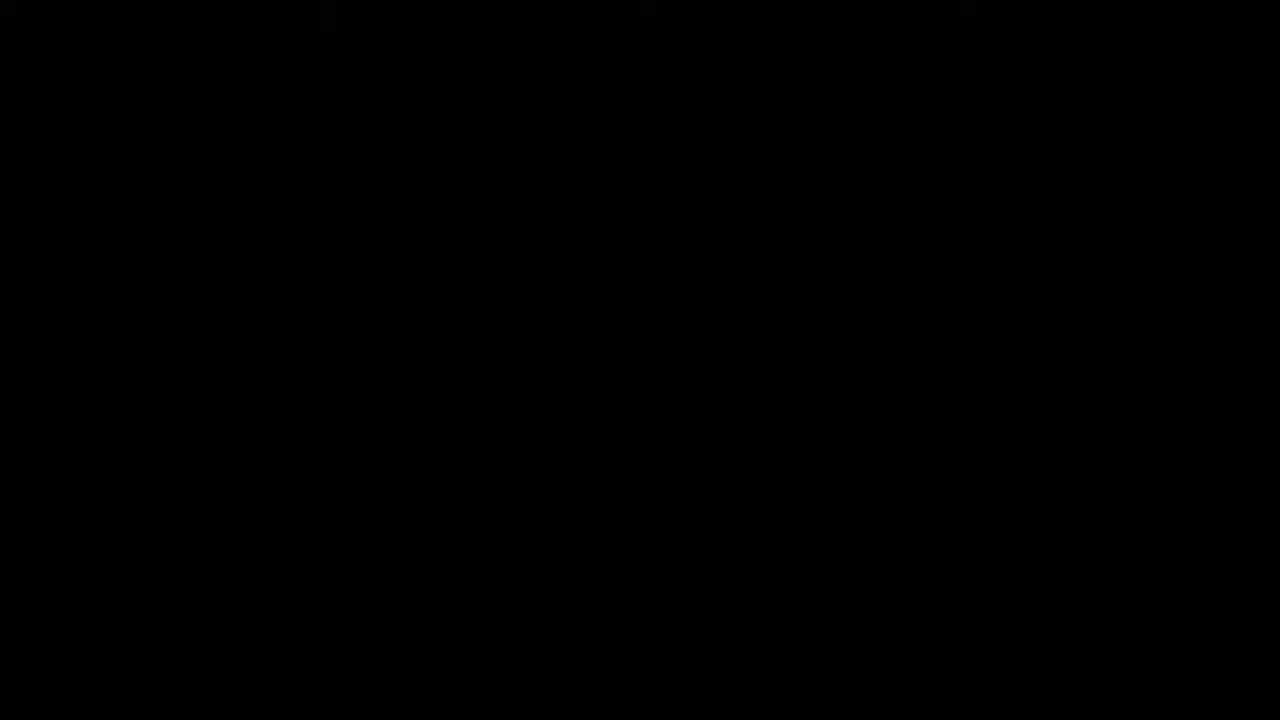